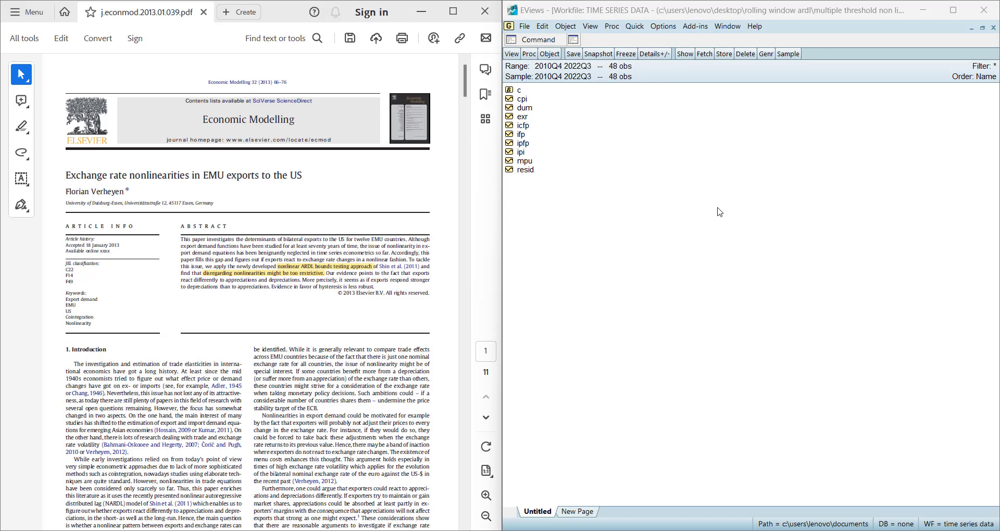
# Maximize the Verheyen paper in Acrobat Reader so its title and abstract fill the screen
pyautogui.click(452, 15)
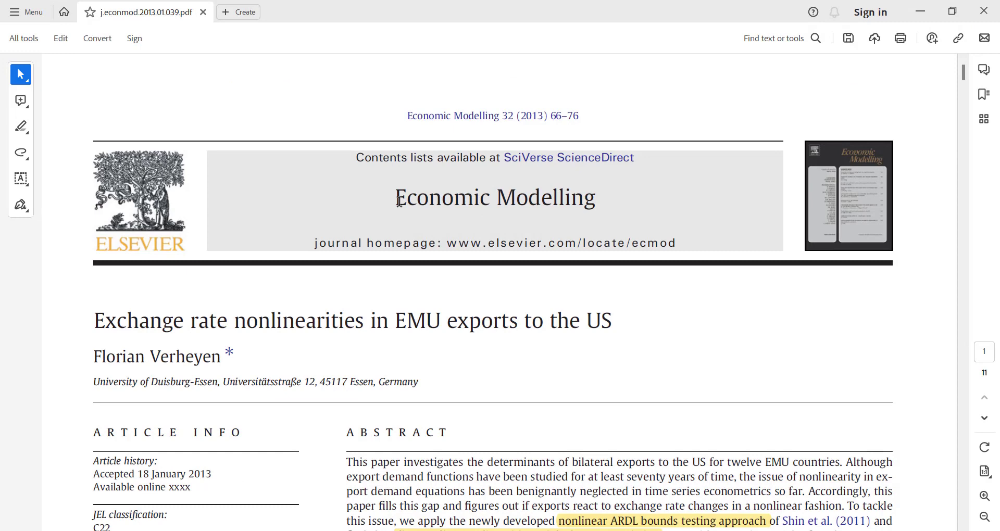
pyautogui.scroll(-2, 198, 373)
pyautogui.scroll(1, 198, 373)
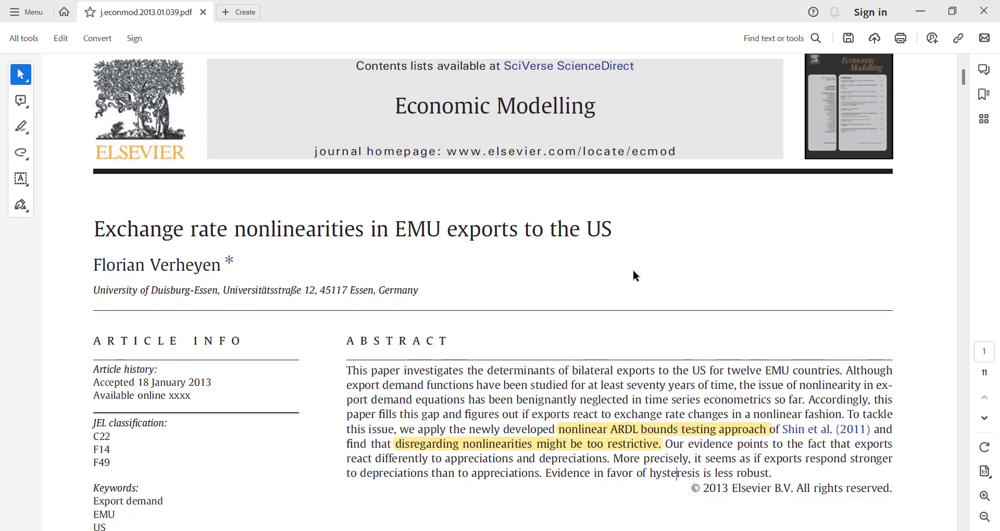
# Show the Applied Econometrics Using Eviews blog's MT-NARDL post at its top, snapped to the left half
pyautogui.moveTo(571, 514)
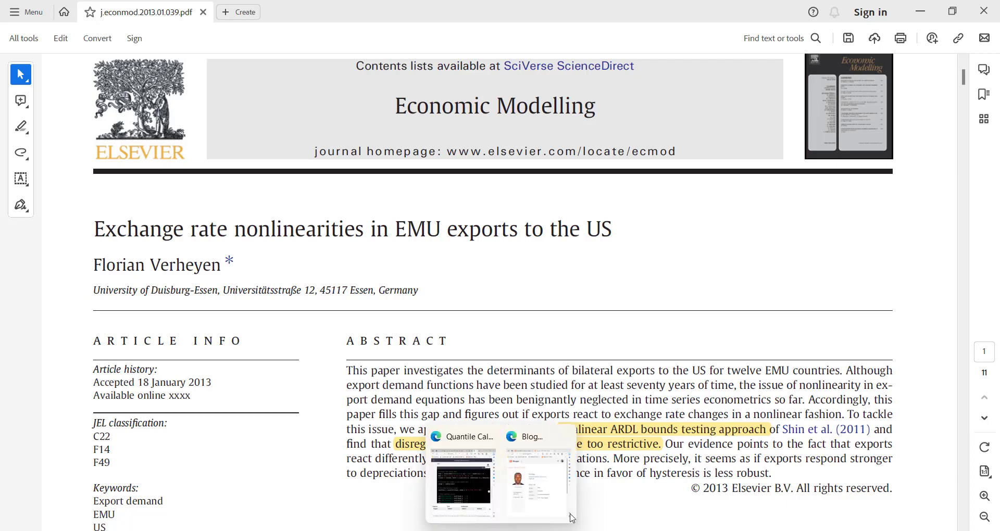
pyautogui.click(563, 487)
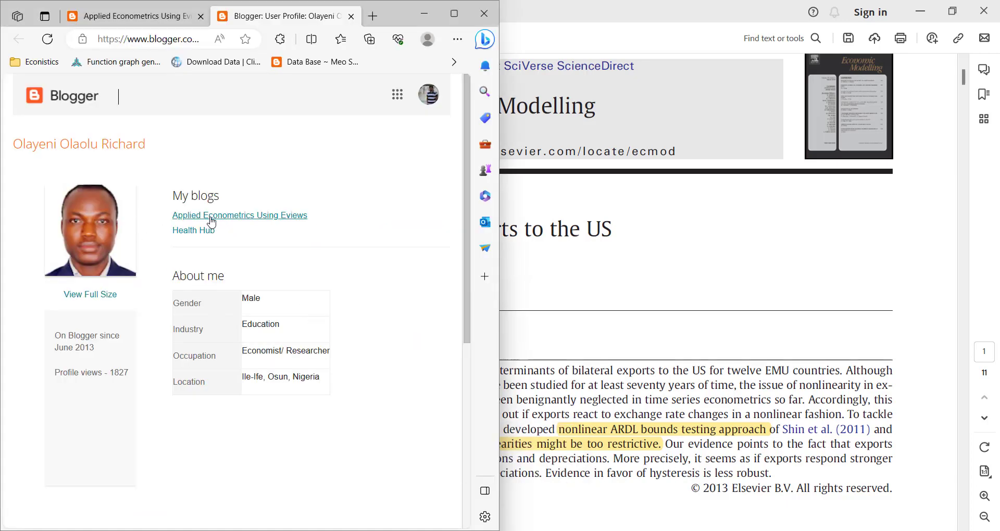
pyautogui.click(452, 16)
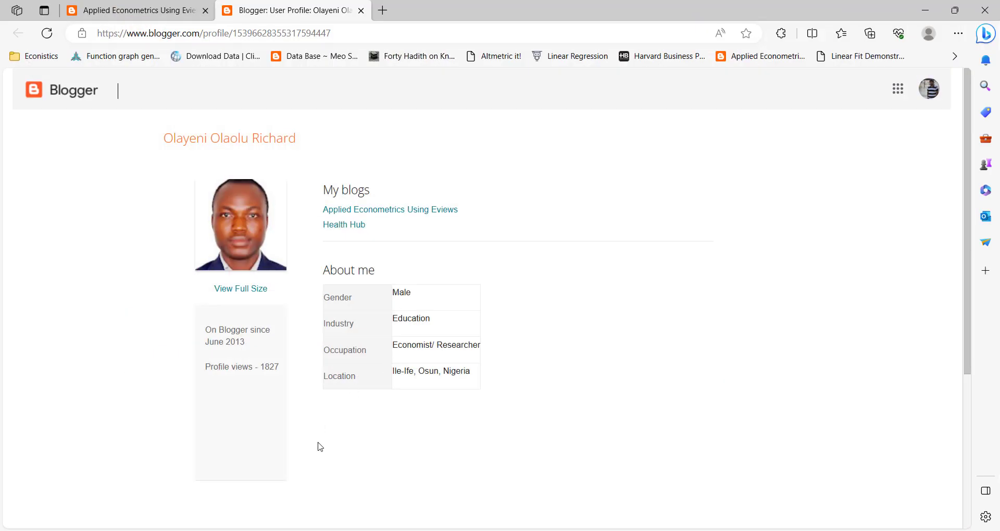
pyautogui.click(129, 11)
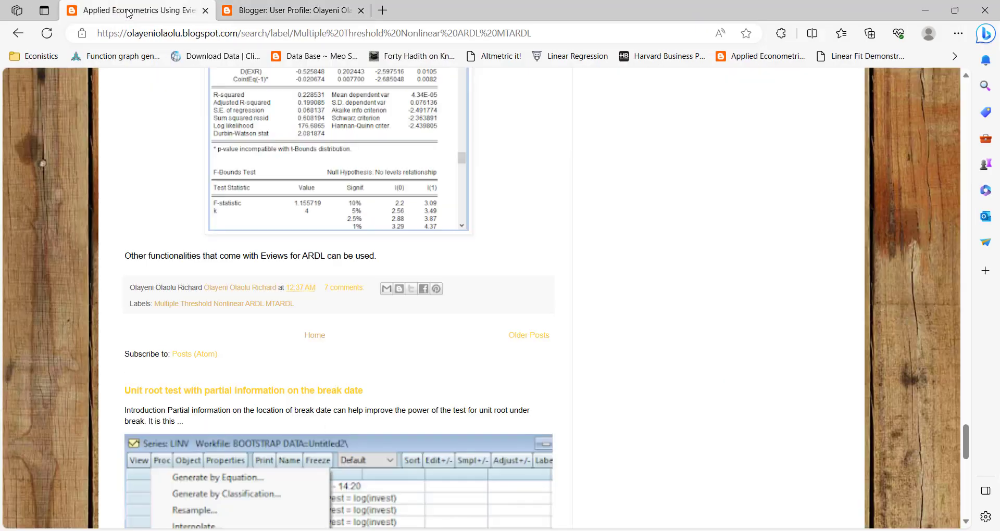
pyautogui.scroll(20, 211, 313)
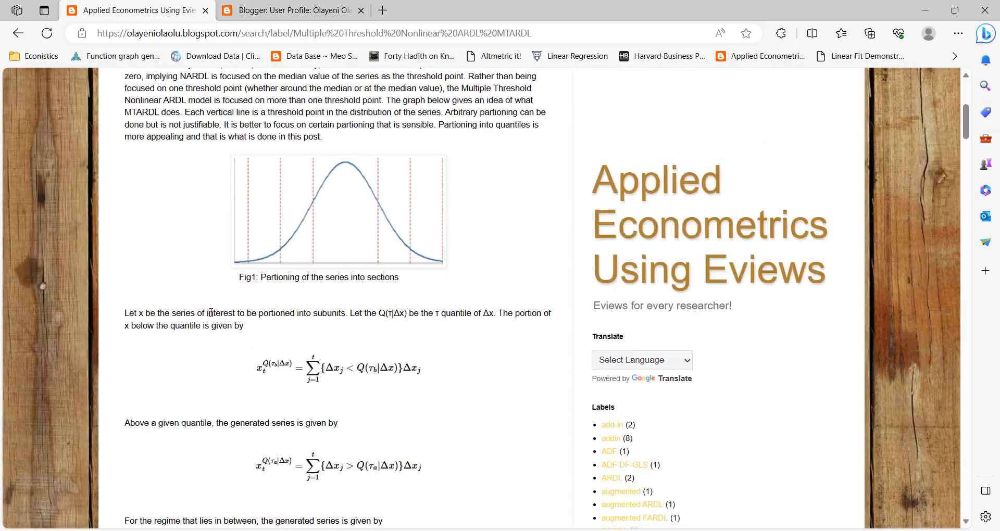
pyautogui.scroll(5, 211, 312)
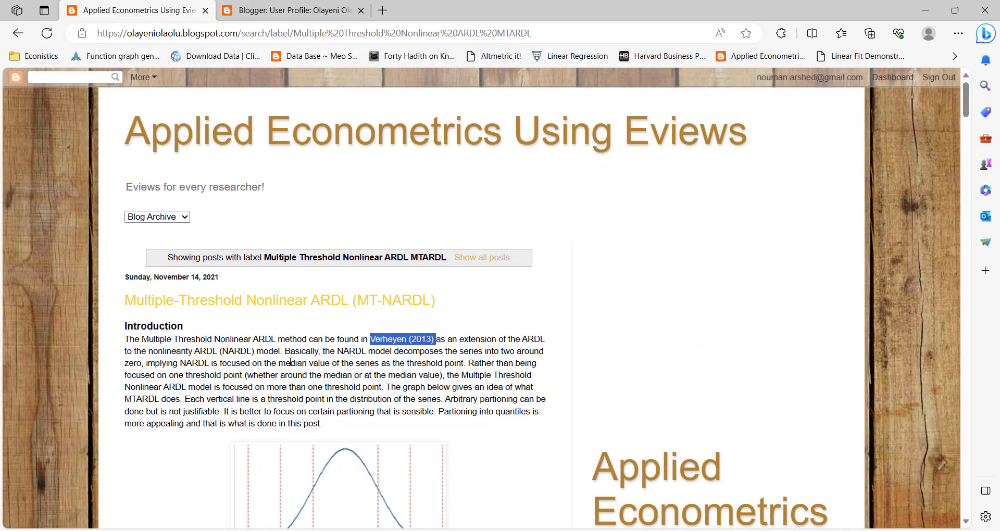
pyautogui.click(506, 337)
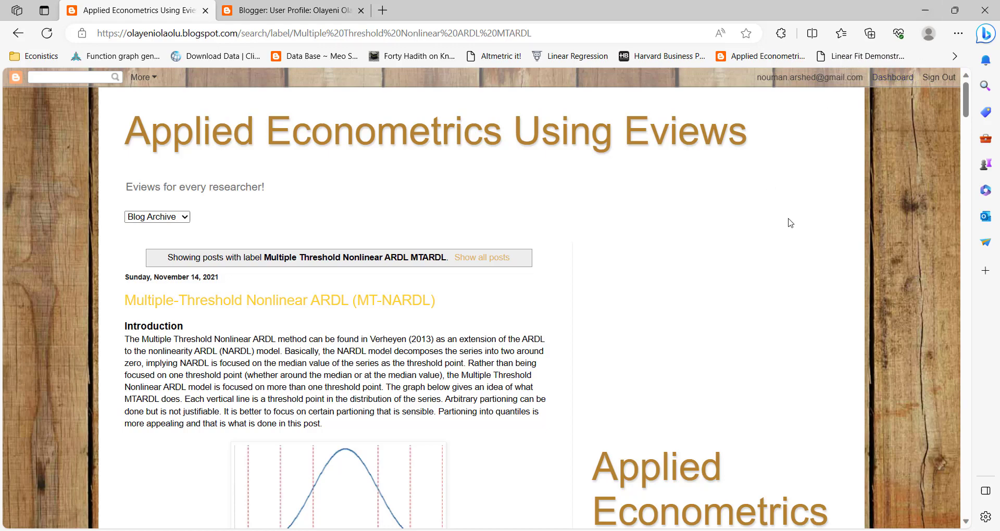
pyautogui.press('super+Left')
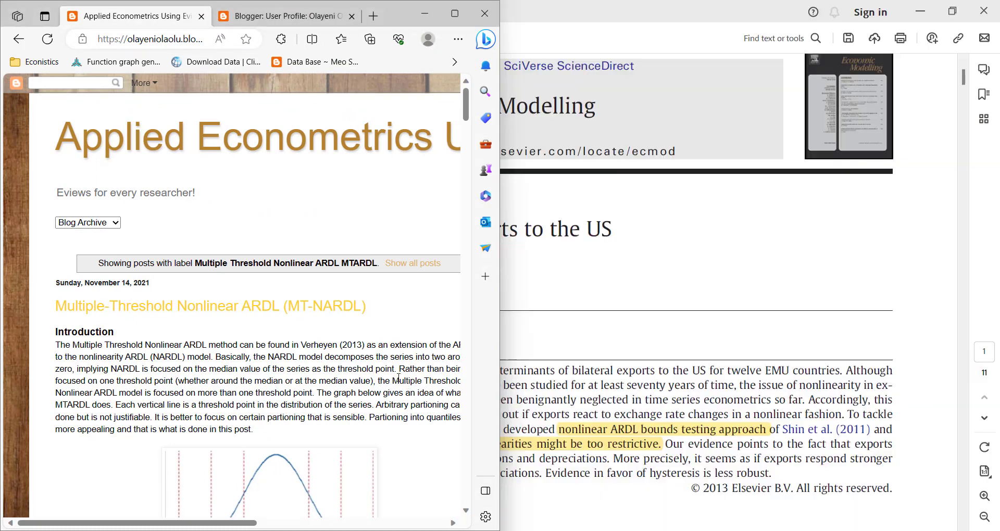
# Dismiss Snap Assist, place EViews on the right, and scroll the blog post to its Fig1 graph
pyautogui.click(569, 430)
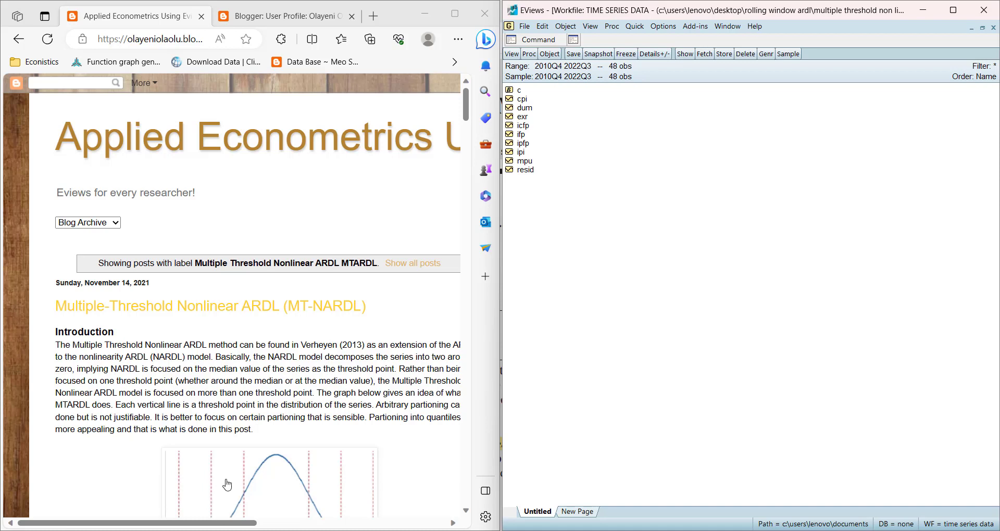
pyautogui.scroll(-2, 293, 357)
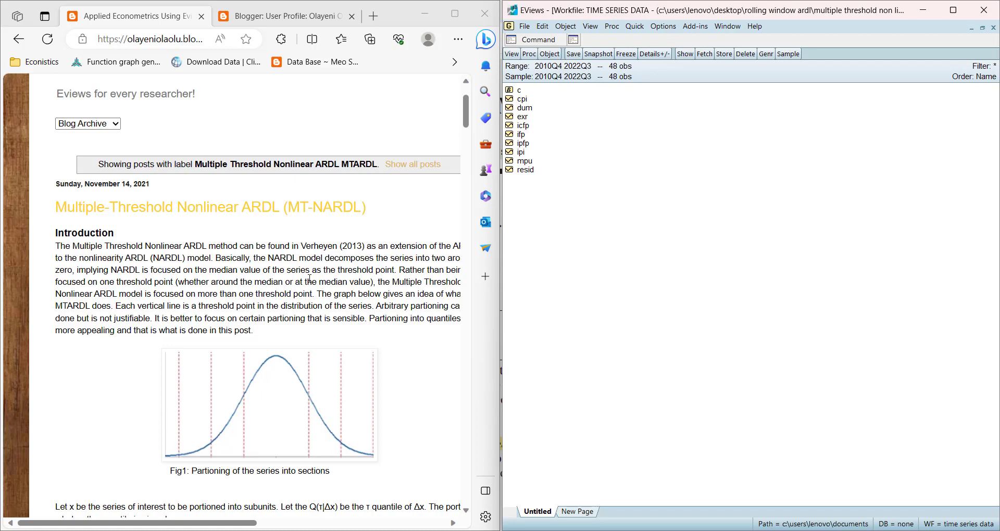
pyautogui.hscroll(1, 183, 284)
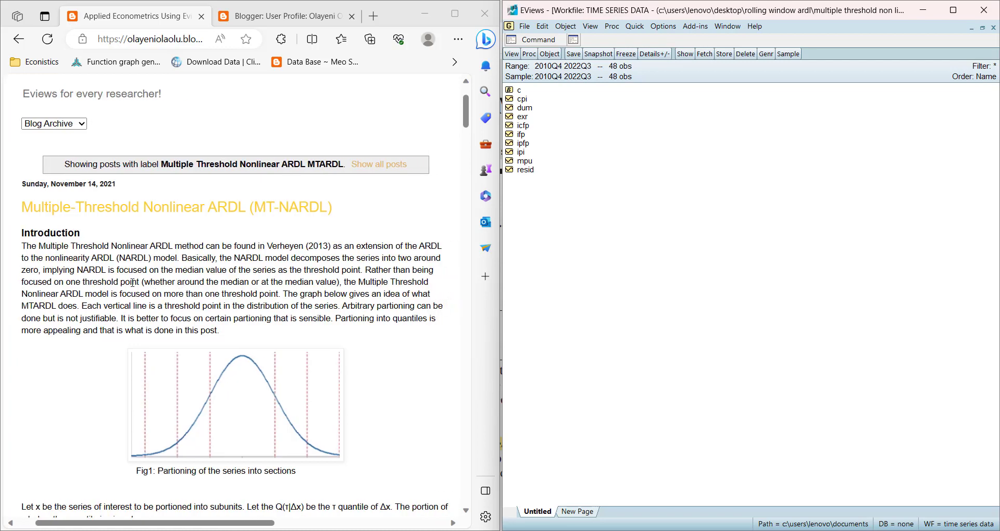
pyautogui.scroll(1, 273, 335)
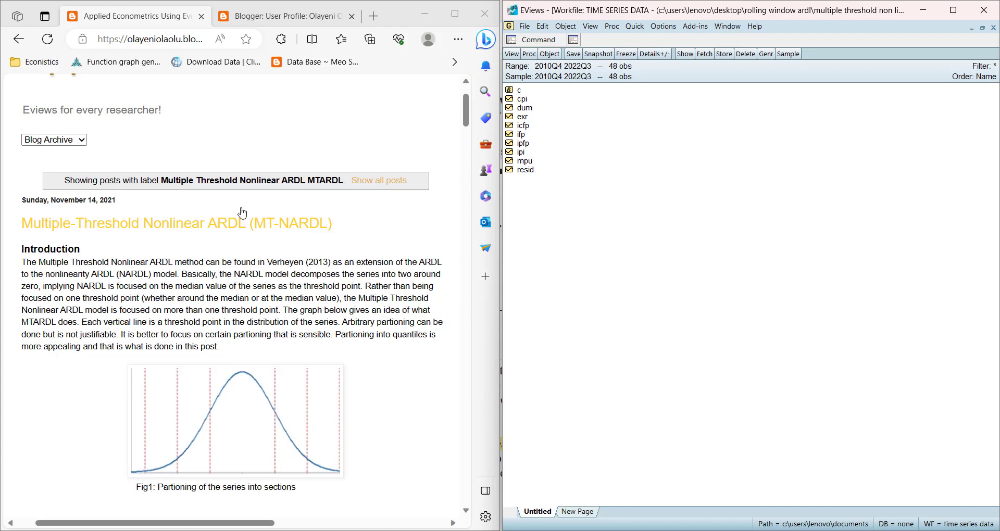
# Delete the cpi, exr, icfp, ipfp and ipi series from the EViews workfile
pyautogui.click(524, 165)
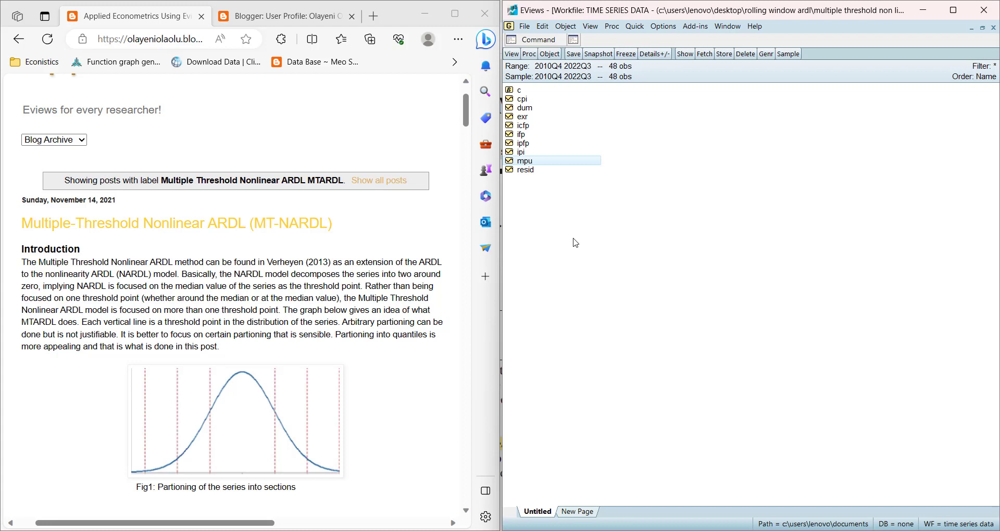
pyautogui.click(523, 134)
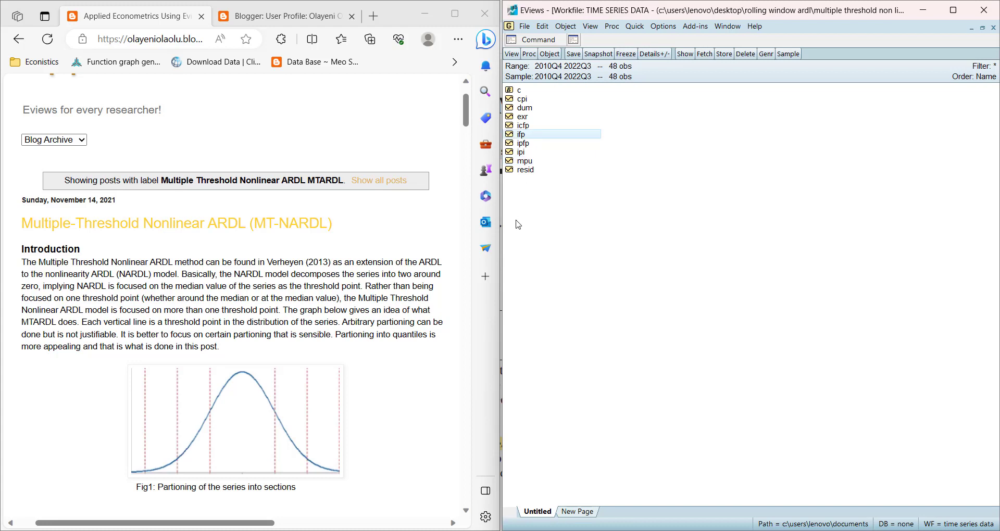
pyautogui.click(532, 100)
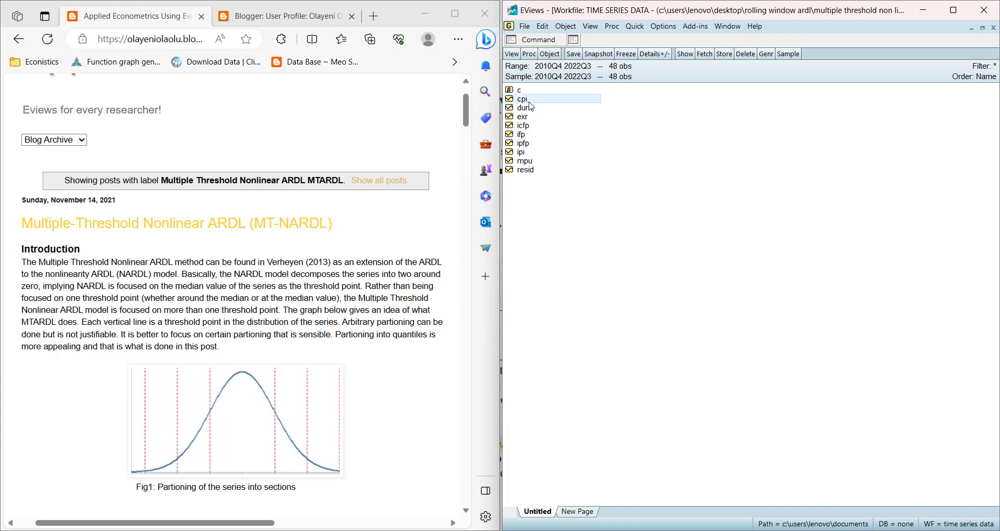
pyautogui.keyDown('ctrl'); pyautogui.click(528, 117); pyautogui.keyUp('ctrl')
pyautogui.keyDown('ctrl'); pyautogui.click(529, 126); pyautogui.keyUp('ctrl')
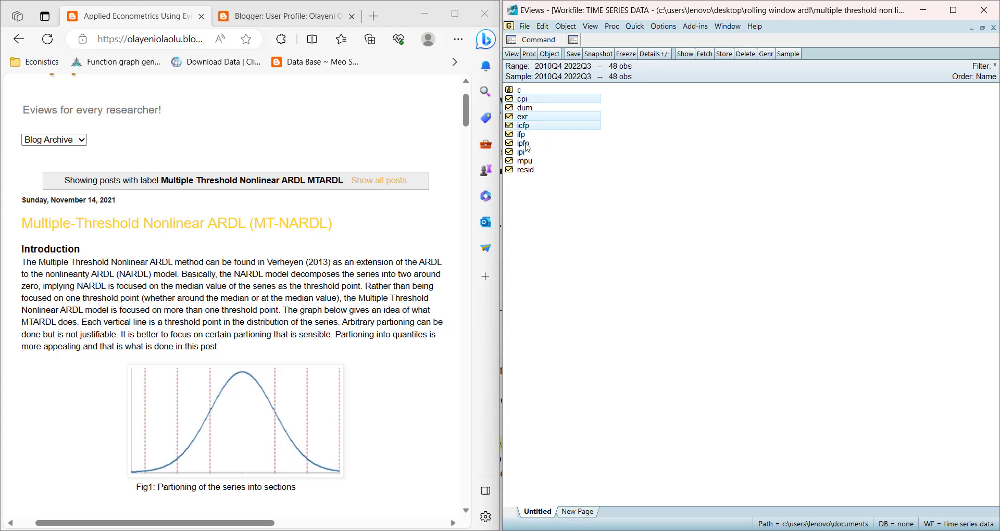
pyautogui.keyDown('ctrl'); pyautogui.click(528, 143); pyautogui.keyUp('ctrl')
pyautogui.keyDown('ctrl'); pyautogui.click(529, 154); pyautogui.keyUp('ctrl')
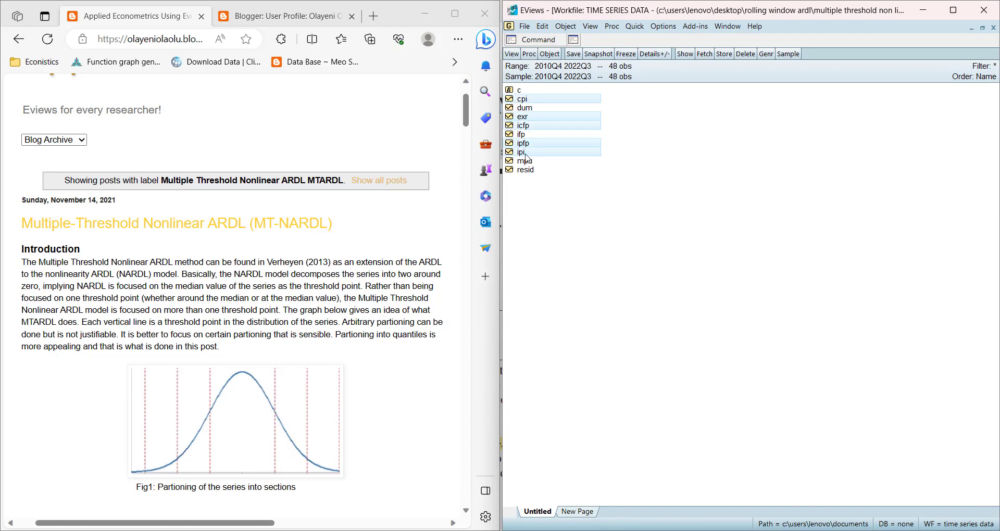
pyautogui.rightClick(526, 154)
pyautogui.moveTo(644, 165)
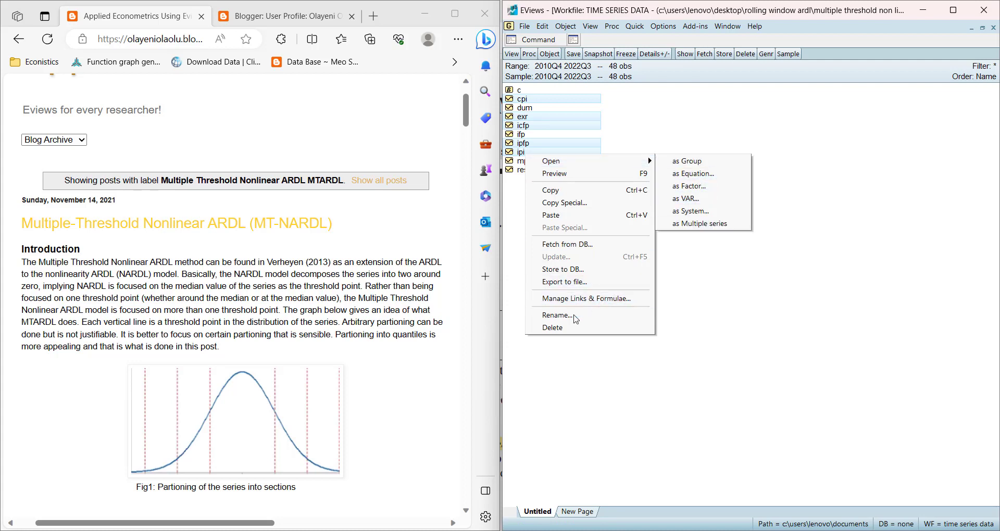
pyautogui.click(564, 327)
pyautogui.click(729, 301)
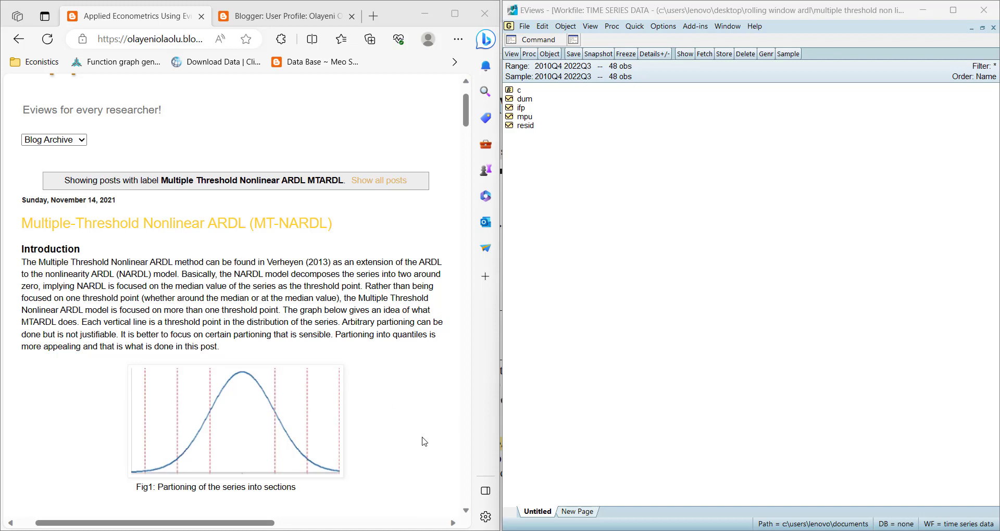
# Put the Verheyen paper beside EViews at page 3's one- and two-threshold equations (3a) and (3b)
pyautogui.click(677, 469)
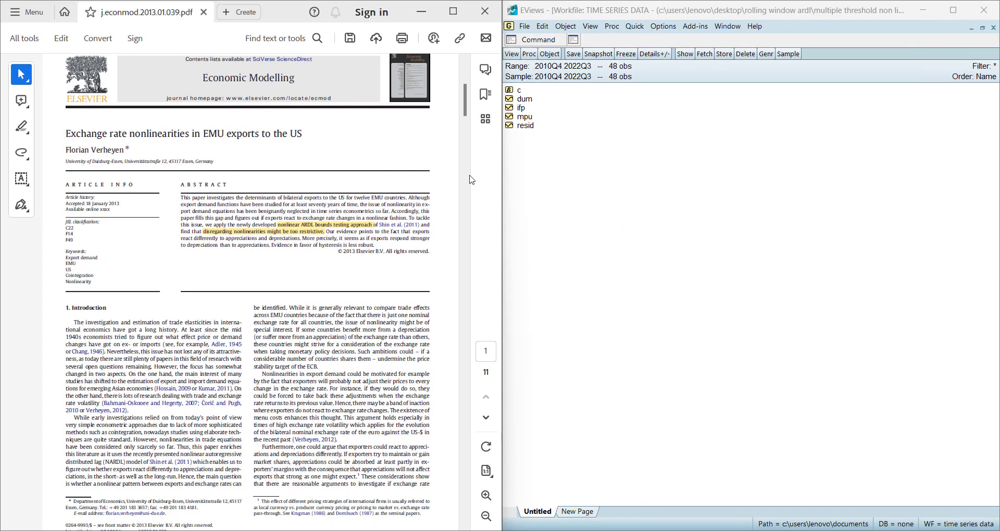
pyautogui.click(598, 230)
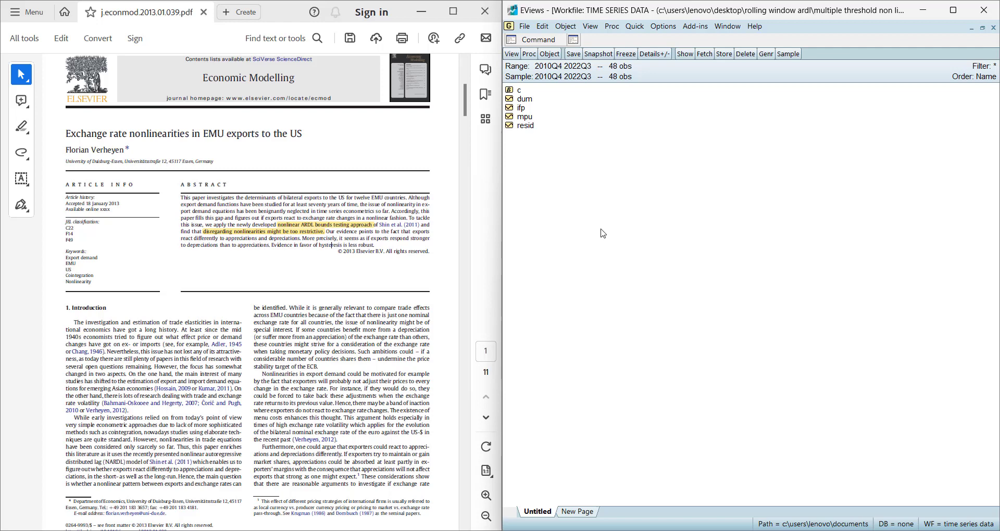
pyautogui.scroll(-2, 296, 331)
pyautogui.scroll(-15, 295, 330)
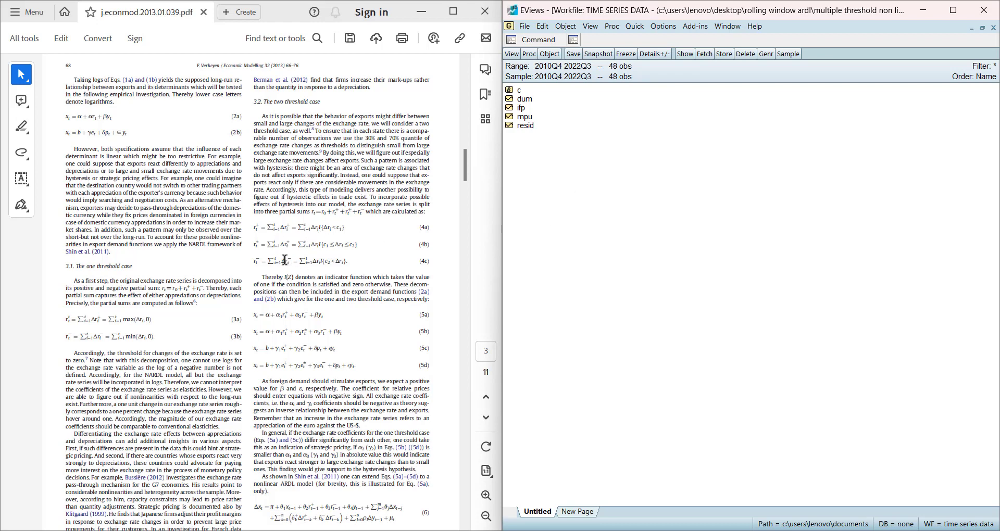
pyautogui.moveTo(64, 319); pyautogui.dragTo(224, 338)
pyautogui.click(89, 333)
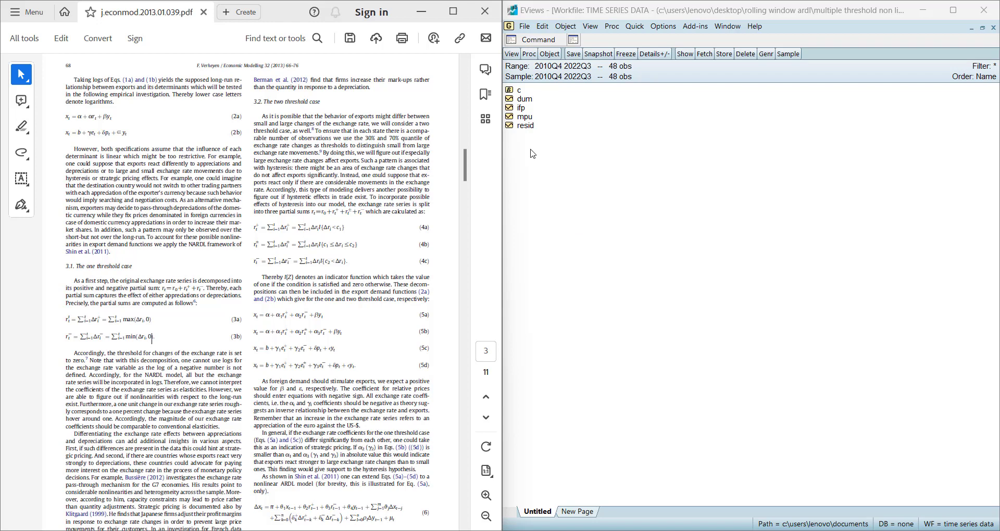
pyautogui.click(611, 26)
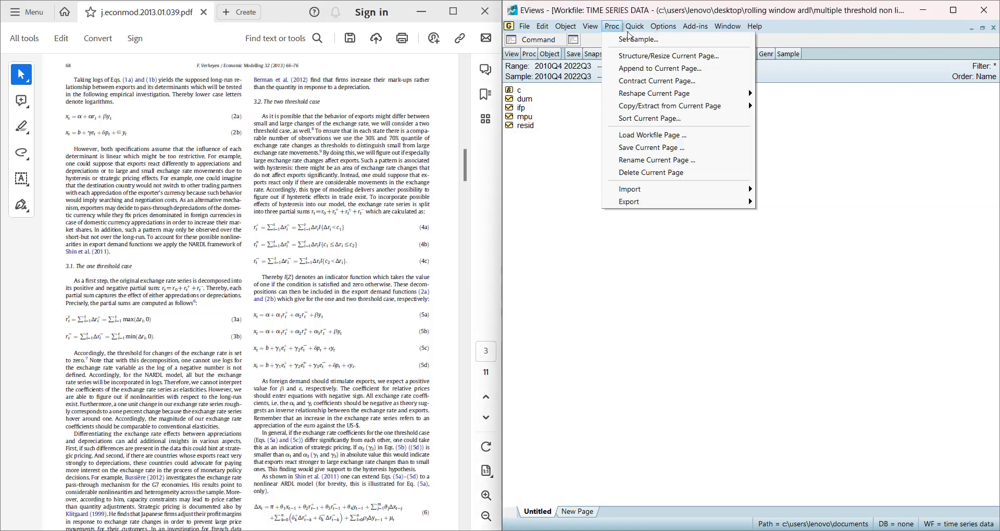
pyautogui.click(653, 54)
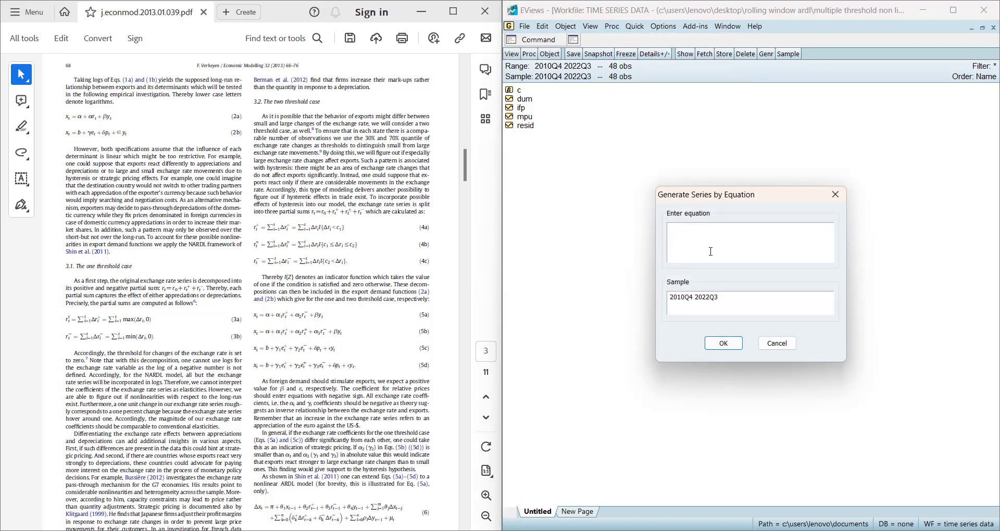
pyautogui.write('mpu25')
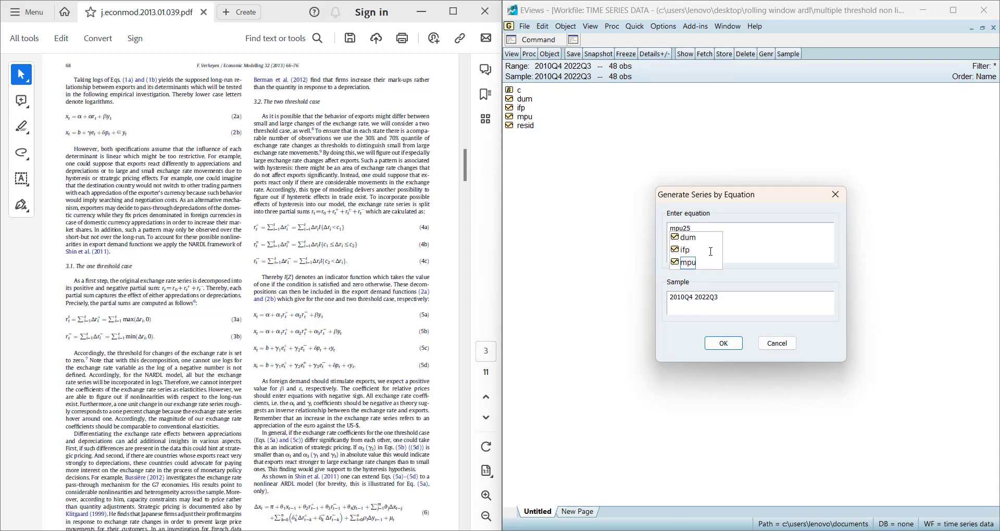
pyautogui.write('= @quantile')
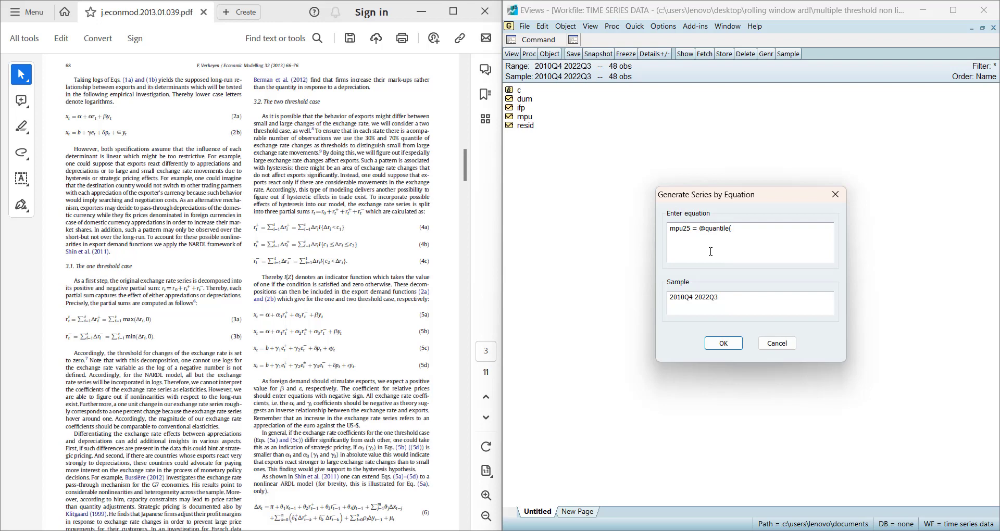
pyautogui.write('(d(mpu), 0.5)')
pyautogui.press('BackSpace')
pyautogui.press('BackSpace')
pyautogui.write('25')
pyautogui.press('Return')
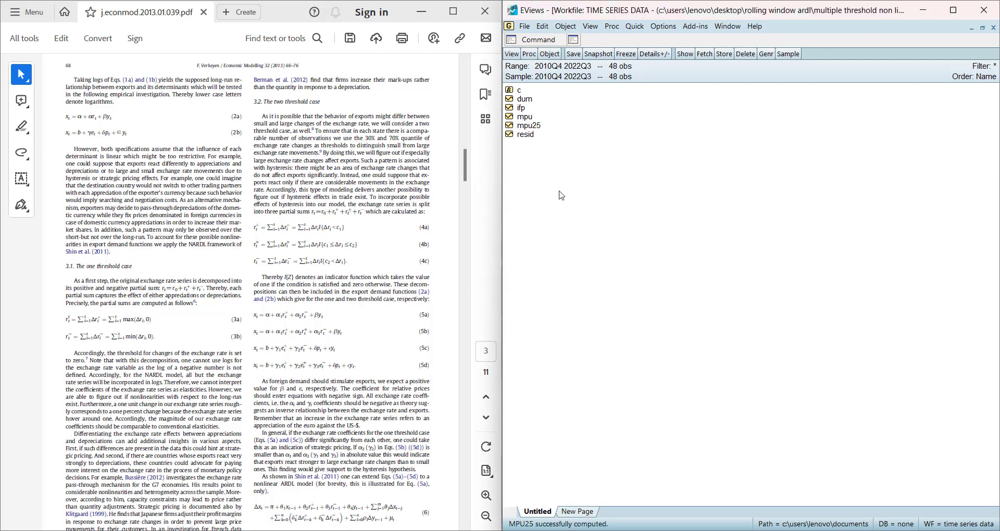
pyautogui.doubleClick(536, 126)
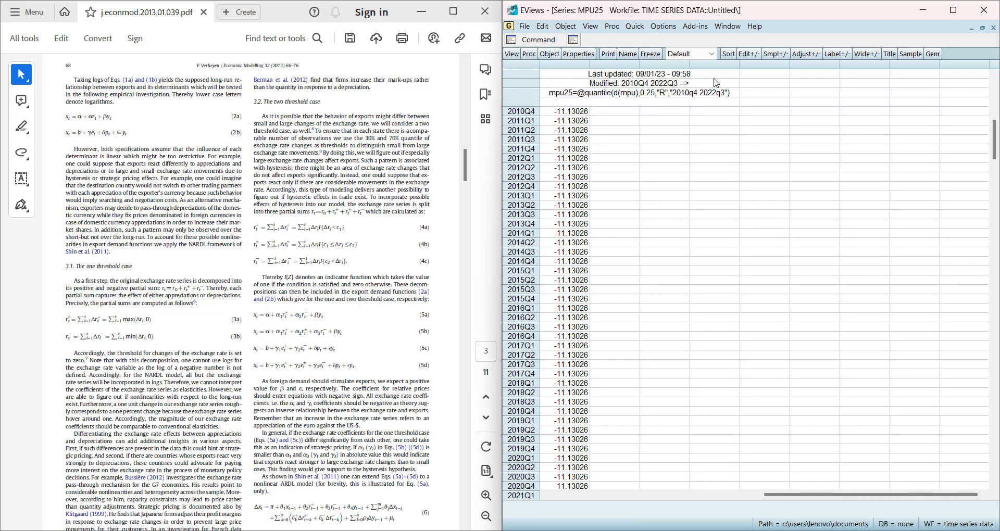
pyautogui.click(992, 27)
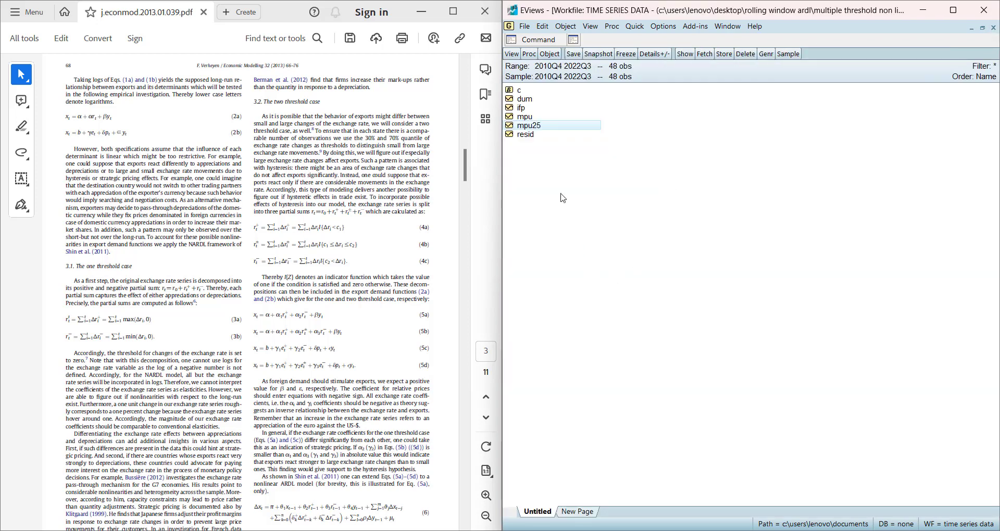
pyautogui.click(626, 27)
pyautogui.click(651, 52)
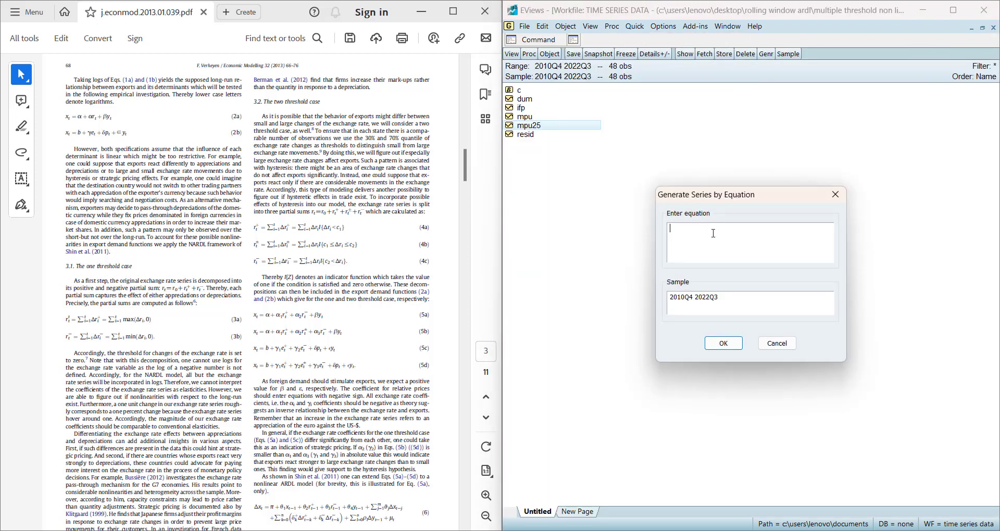
pyautogui.write('mpu75 = @uqua')
pyautogui.press('BackSpace')
pyautogui.press('BackSpace')
pyautogui.press('BackSpace')
pyautogui.press('BackSpace')
pyautogui.write('quantile (d(mpu),7')
pyautogui.press('BackSpace')
pyautogui.write('0.75)')
pyautogui.press('Return')
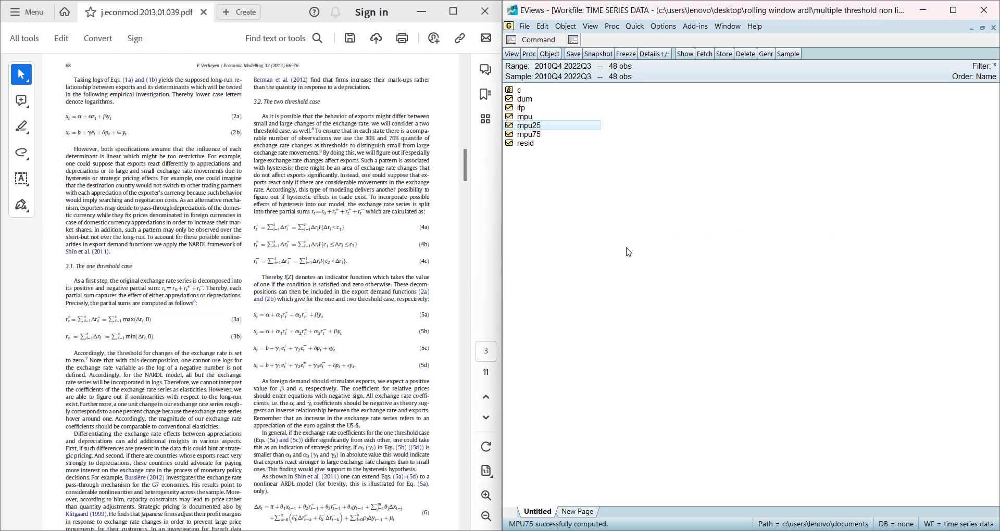
# Inspect resid and mpu75, confirming mpu75 equals 14.80676 in every period
pyautogui.doubleClick(540, 143)
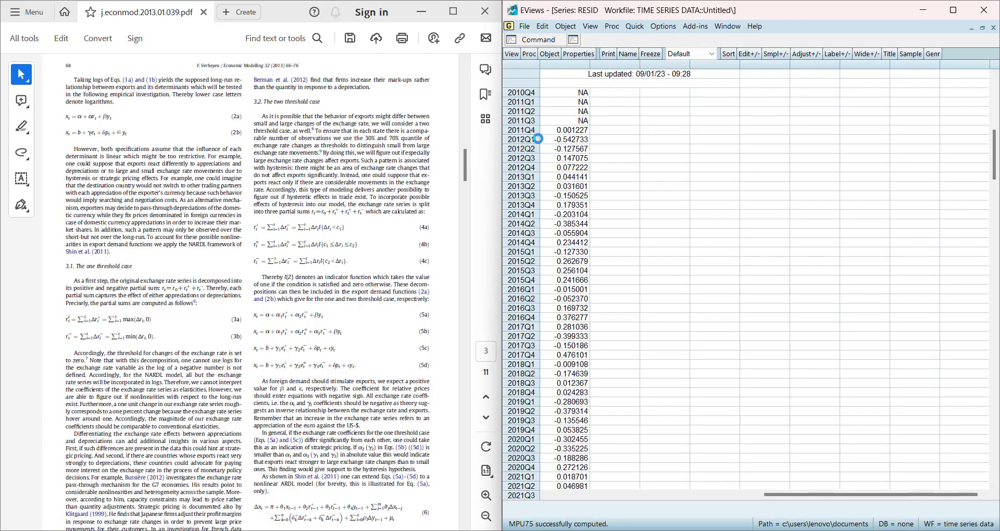
pyautogui.click(992, 28)
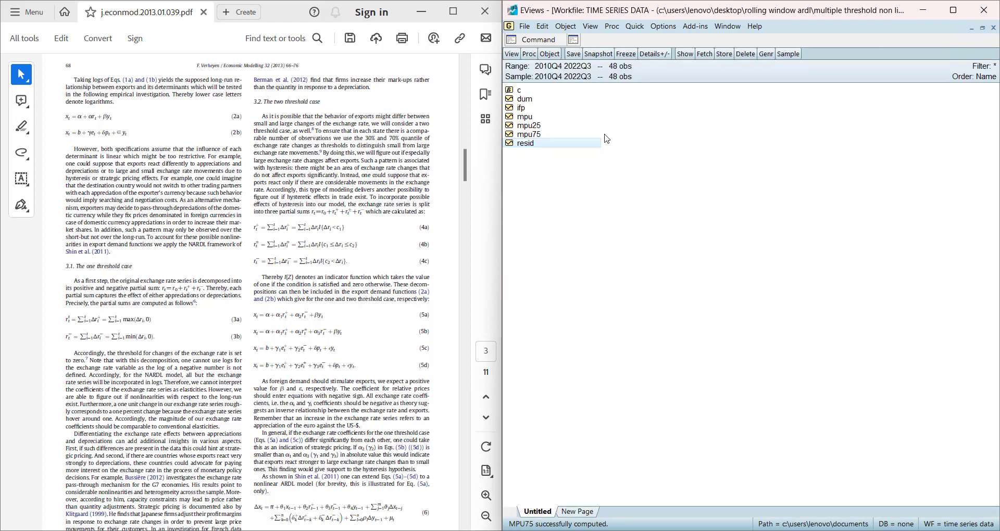
pyautogui.doubleClick(540, 137)
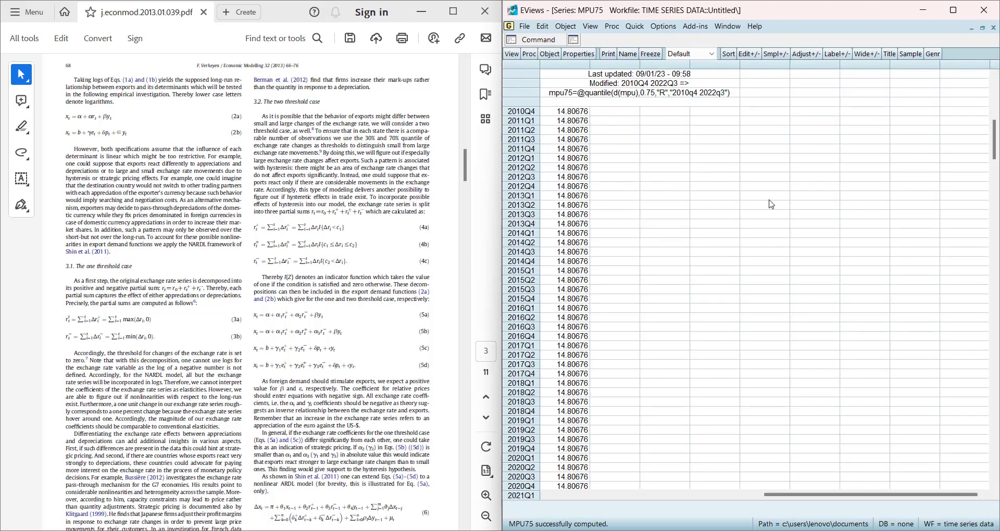
pyautogui.click(993, 28)
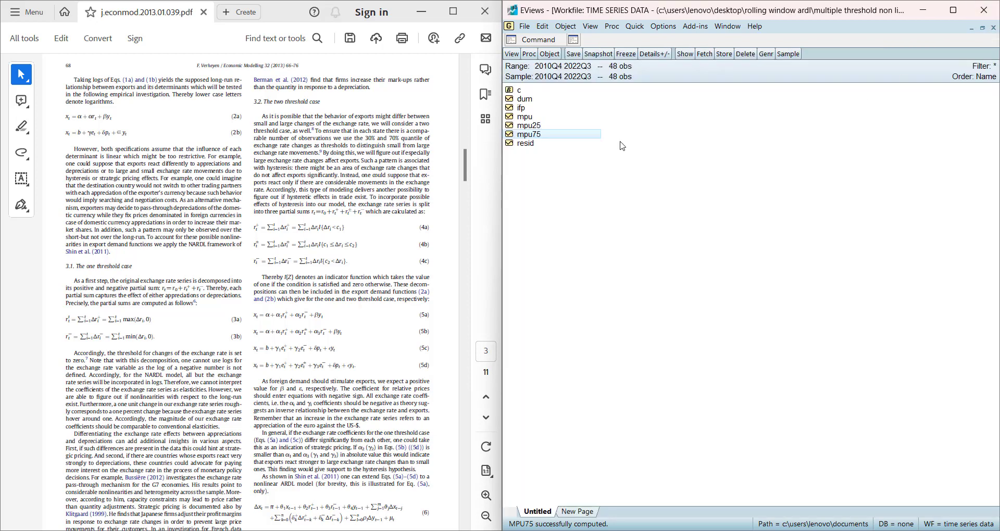
# Minimize Acrobat and scroll the blog to the STEPS II and III 25%/75% threshold screenshot
pyautogui.click(421, 12)
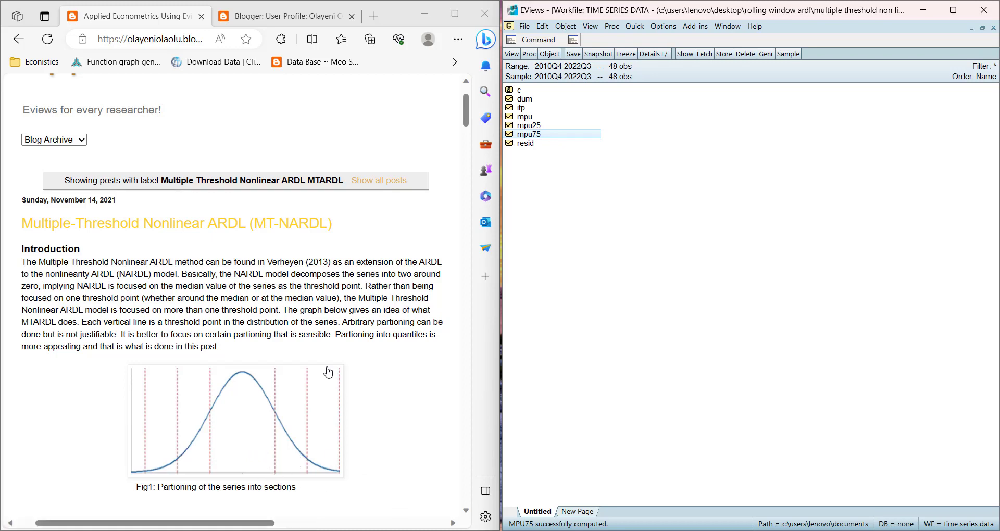
pyautogui.scroll(-2, 337, 401)
pyautogui.scroll(-14, 338, 401)
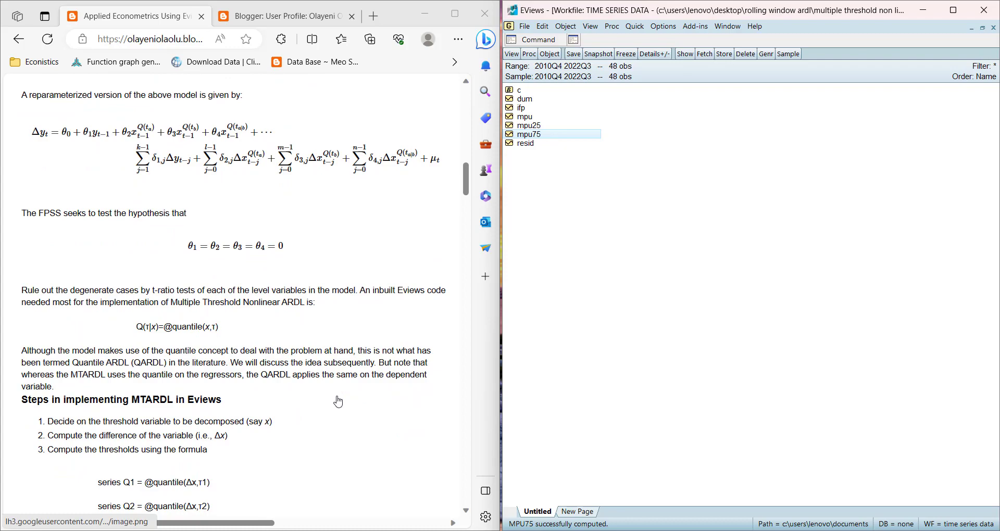
pyautogui.scroll(-2, 338, 401)
pyautogui.scroll(2, 337, 401)
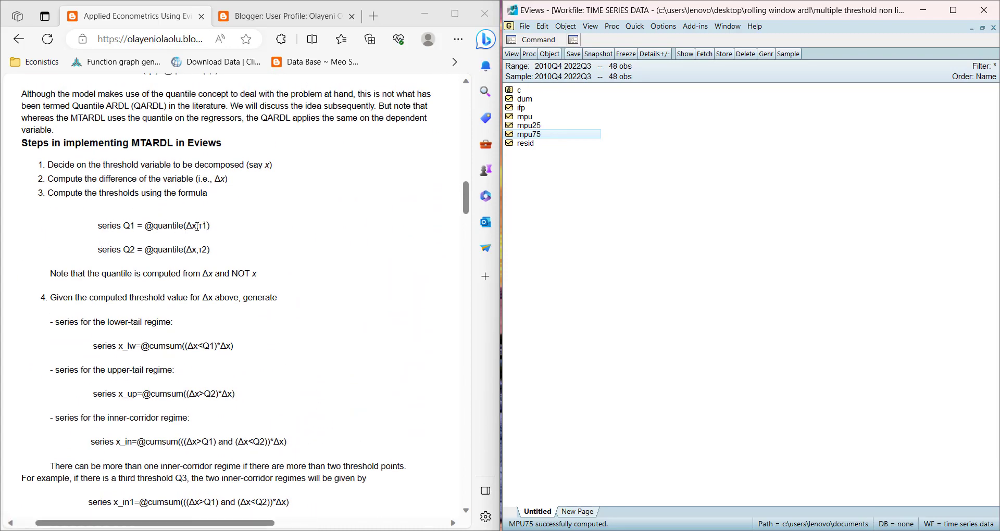
pyautogui.scroll(-9, 189, 228)
pyautogui.scroll(-5, 189, 227)
pyautogui.hscroll(-1, 189, 227)
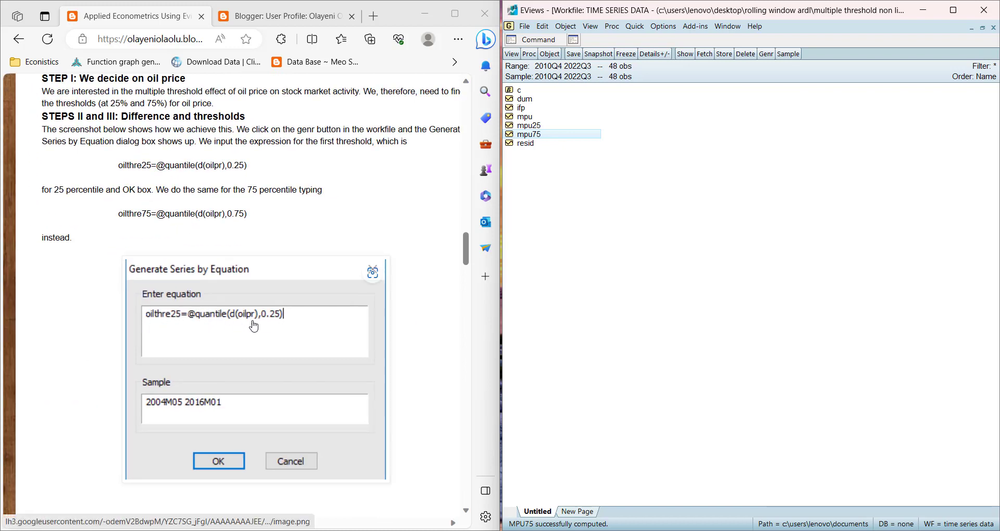
pyautogui.click(591, 249)
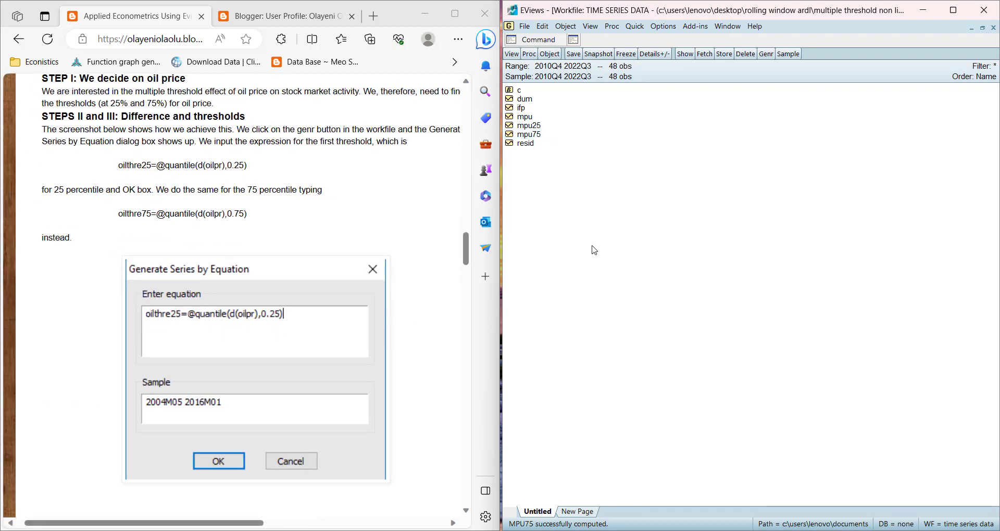
# Briefly revisit the Verheyen PDF, then return the blog post to its Regime One and Two equations
pyautogui.click(430, 12)
pyautogui.click(583, 530)
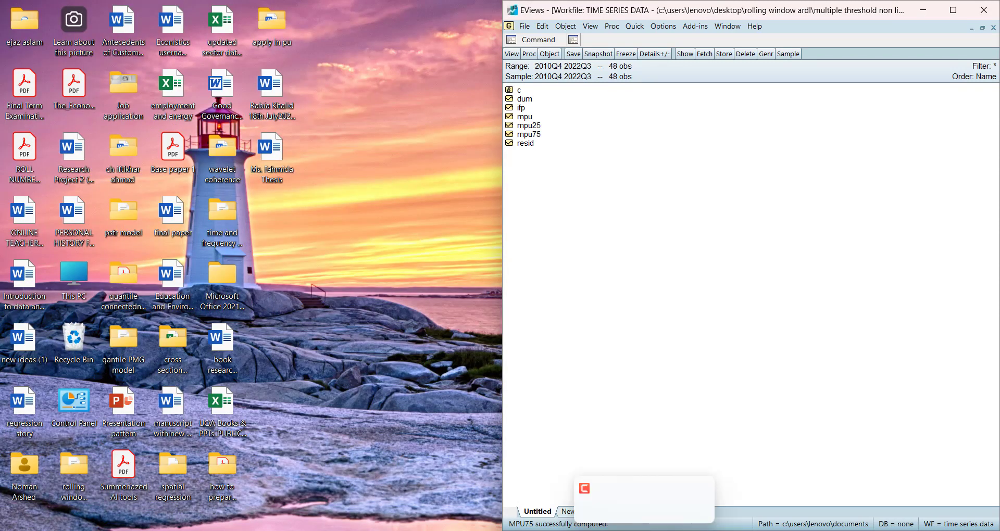
pyautogui.scroll(-2, 298, 331)
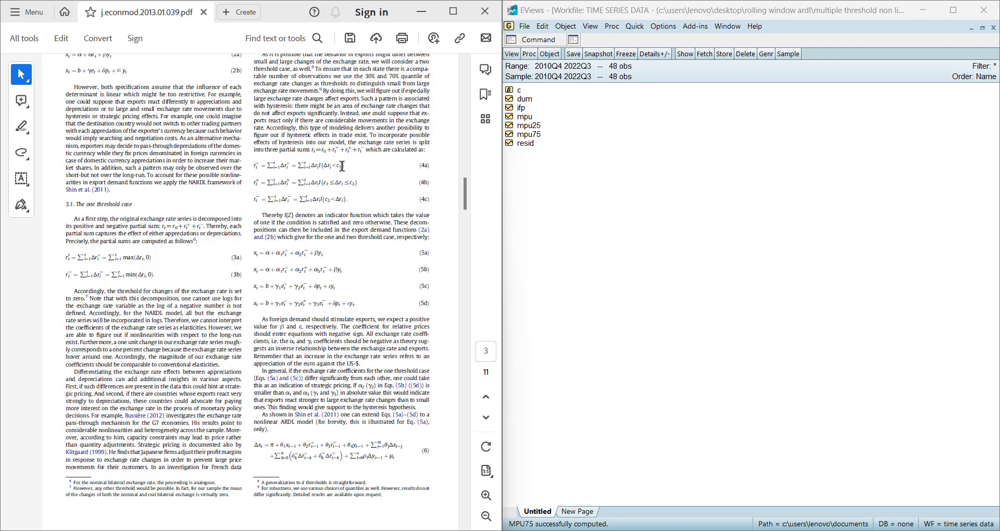
pyautogui.click(422, 12)
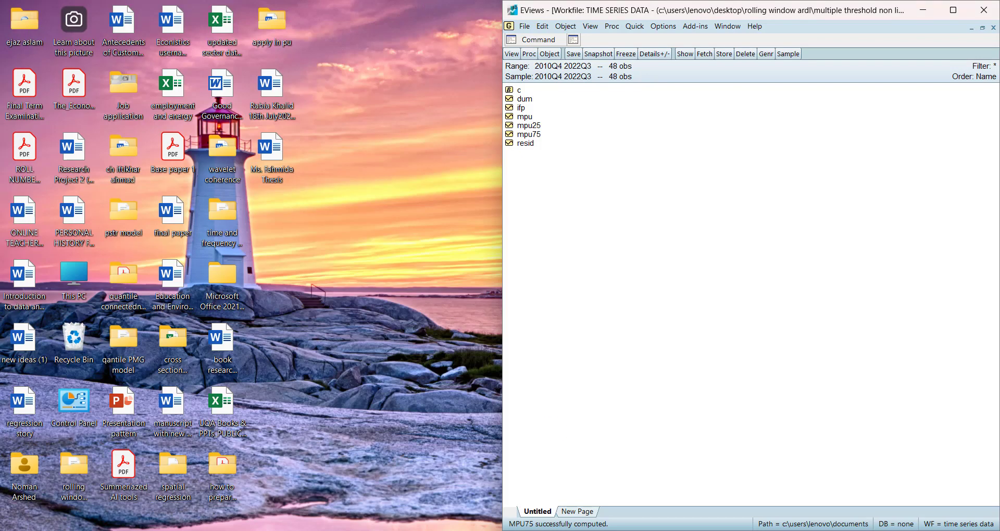
pyautogui.click(538, 469)
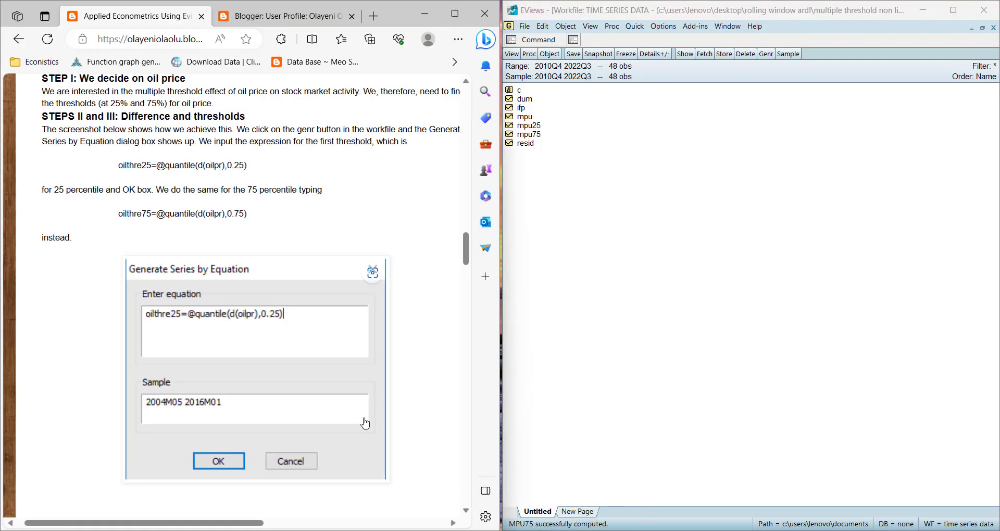
pyautogui.scroll(-4, 365, 423)
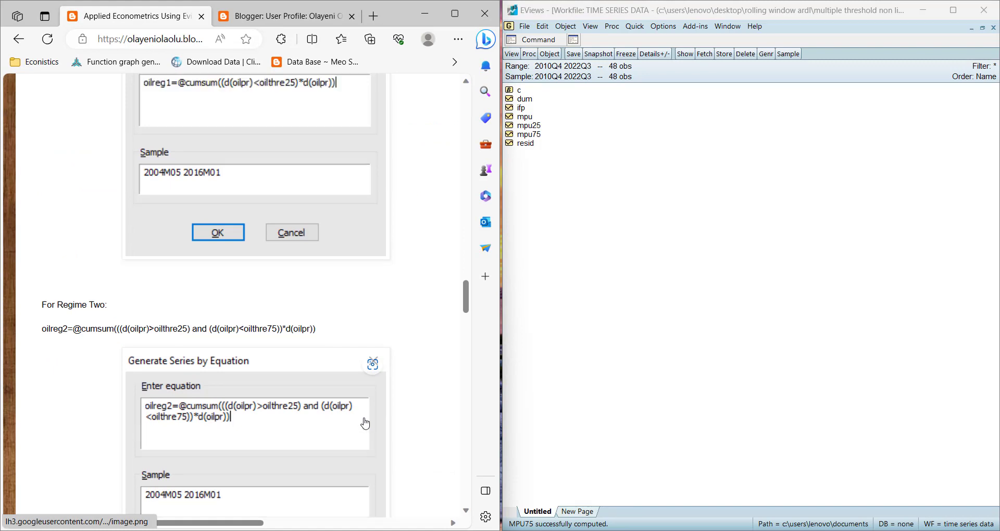
pyautogui.click(644, 26)
pyautogui.click(652, 54)
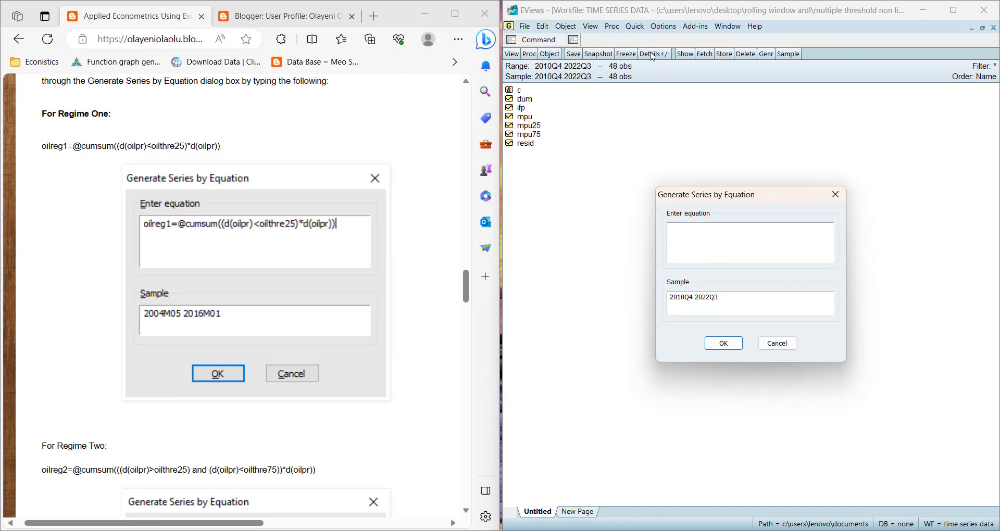
pyautogui.write('mpureg1 = @cumu')
pyautogui.write('um')
pyautogui.write('d(mpu) < mpu25)')
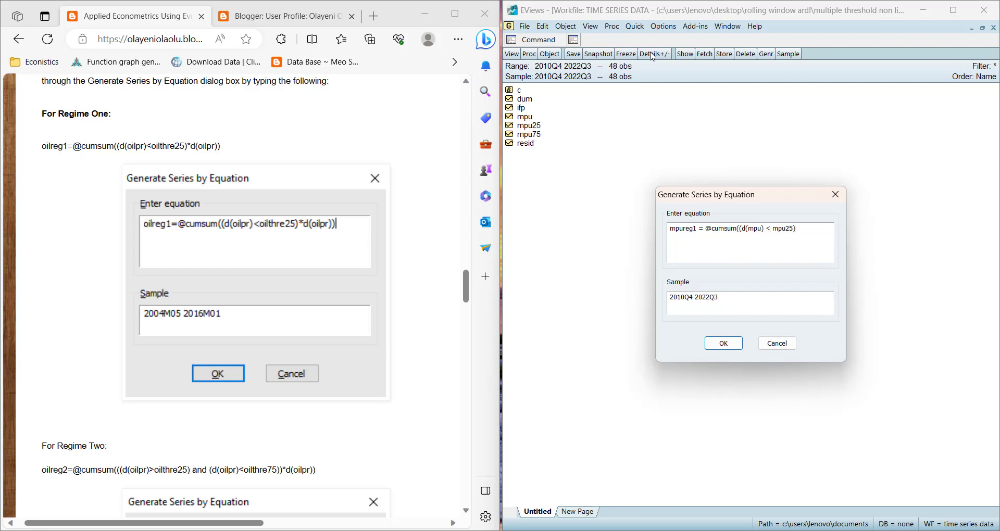
pyautogui.write(' * d(mpu))')
pyautogui.click(721, 343)
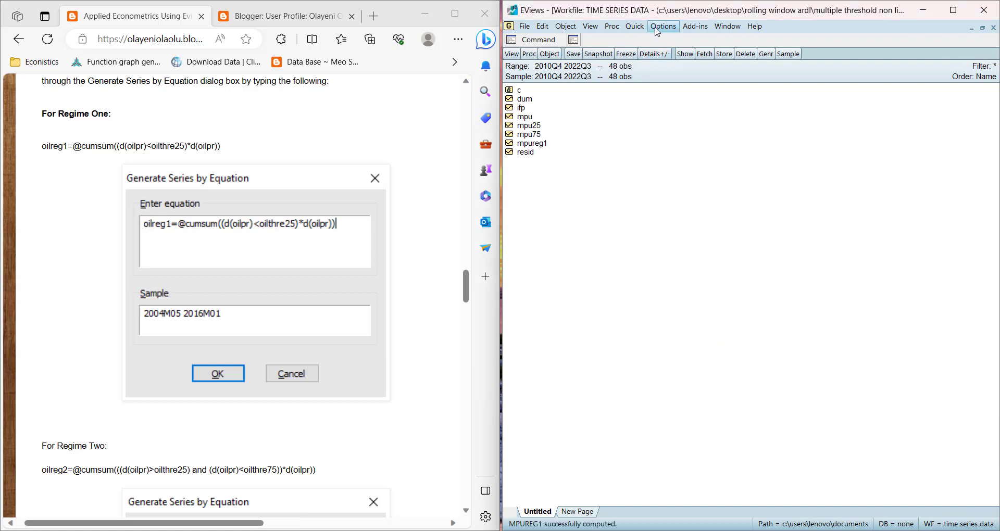
pyautogui.click(634, 26)
pyautogui.click(651, 59)
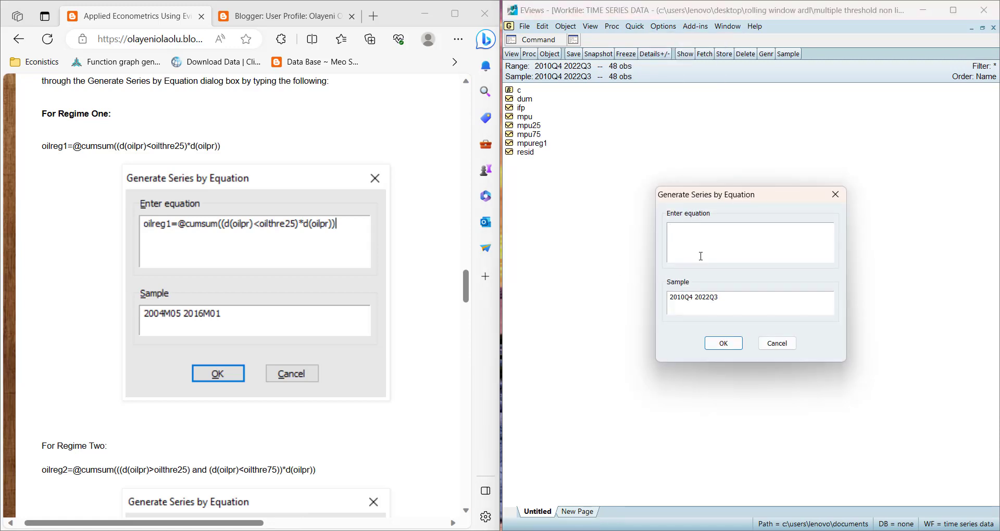
pyautogui.write('mpureg2 = @cumsum')
pyautogui.scroll(-7, 208, 373)
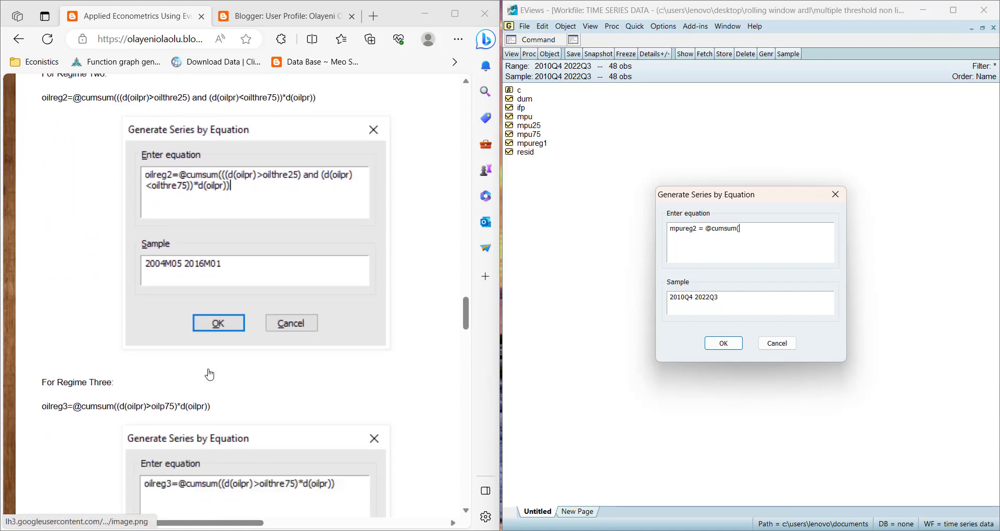
pyautogui.write('(')
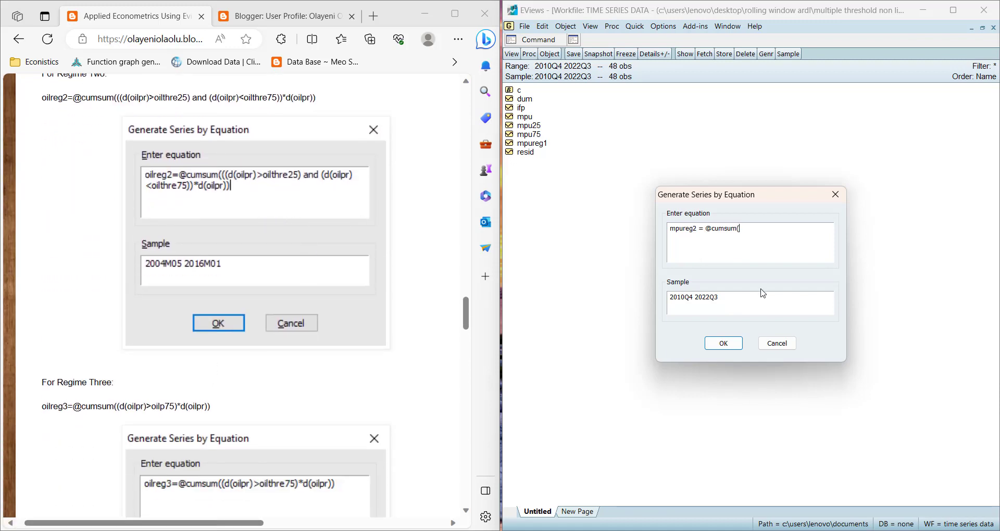
pyautogui.write('((d(mpu) > mpu25) and (d(mpu) < mpu75)')
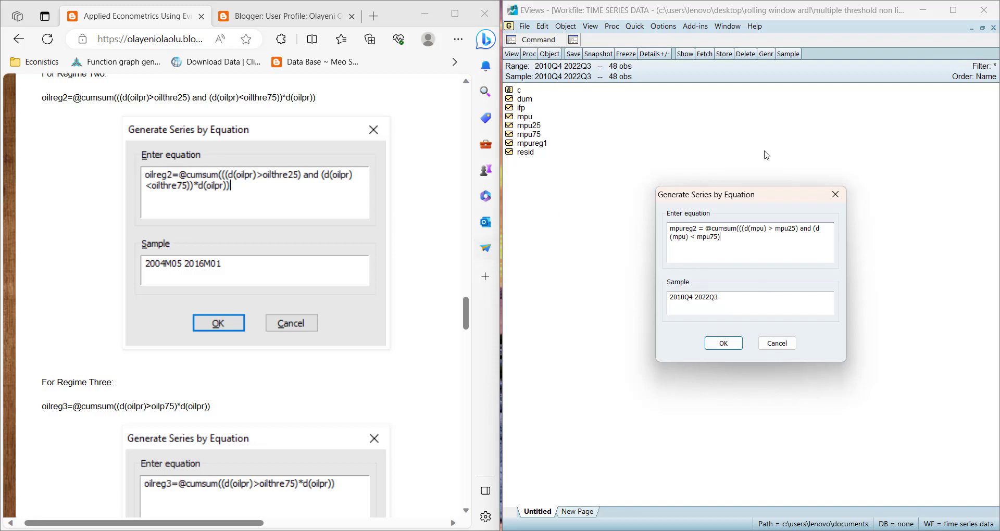
pyautogui.write(') * d*(')
pyautogui.click(723, 344)
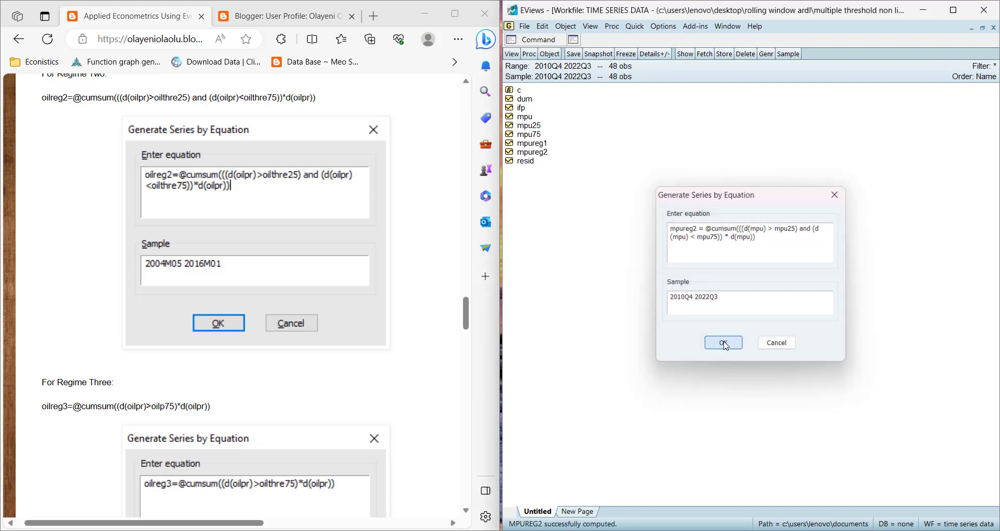
pyautogui.scroll(-5, 433, 261)
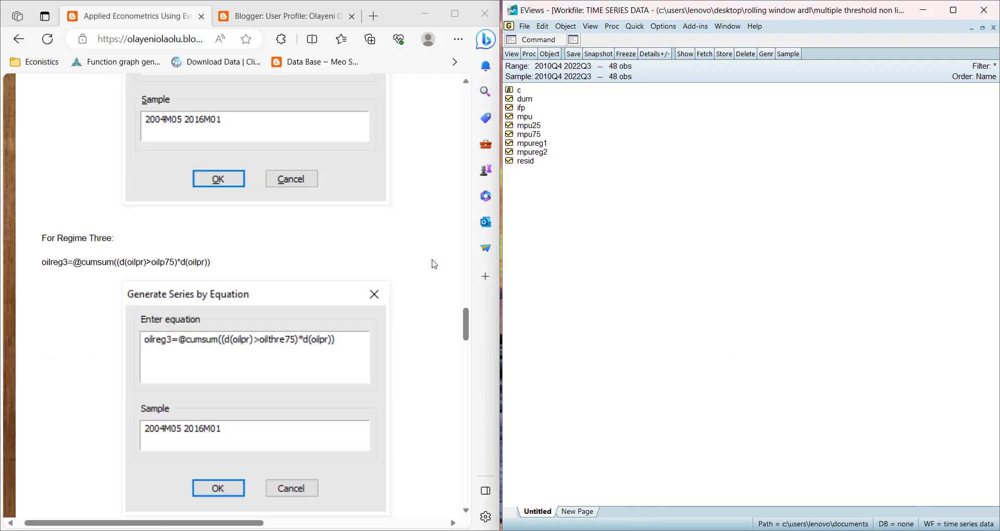
pyautogui.click(635, 27)
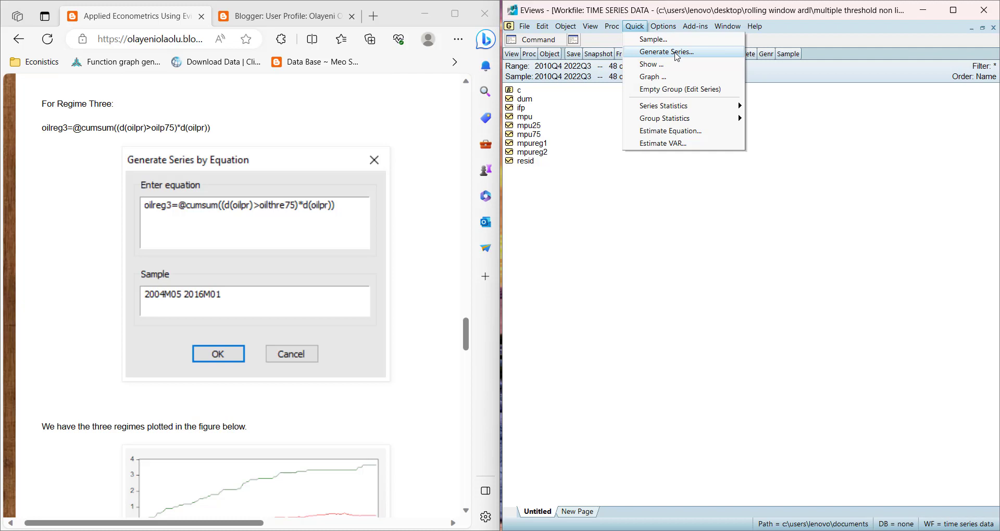
pyautogui.click(676, 54)
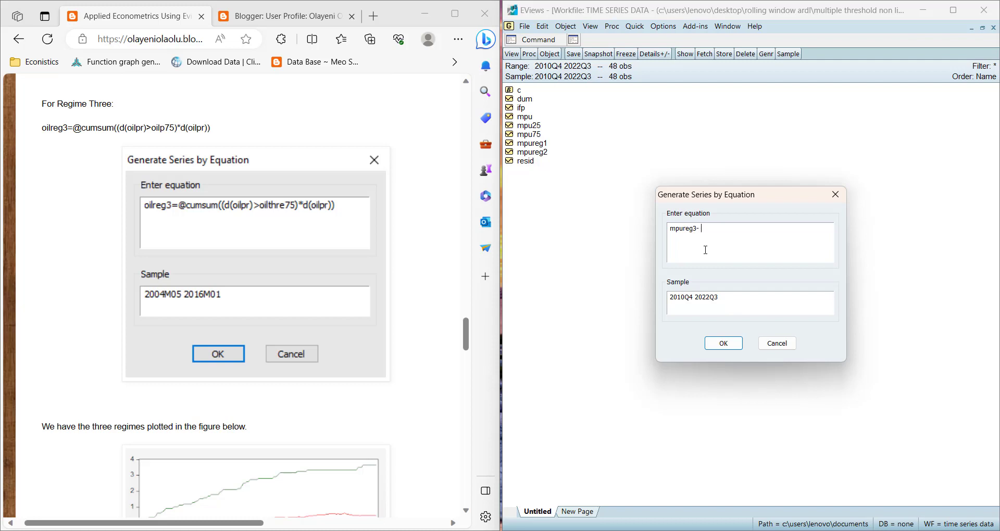
pyautogui.press('BackSpace')
pyautogui.write('75) * d(mpu))')
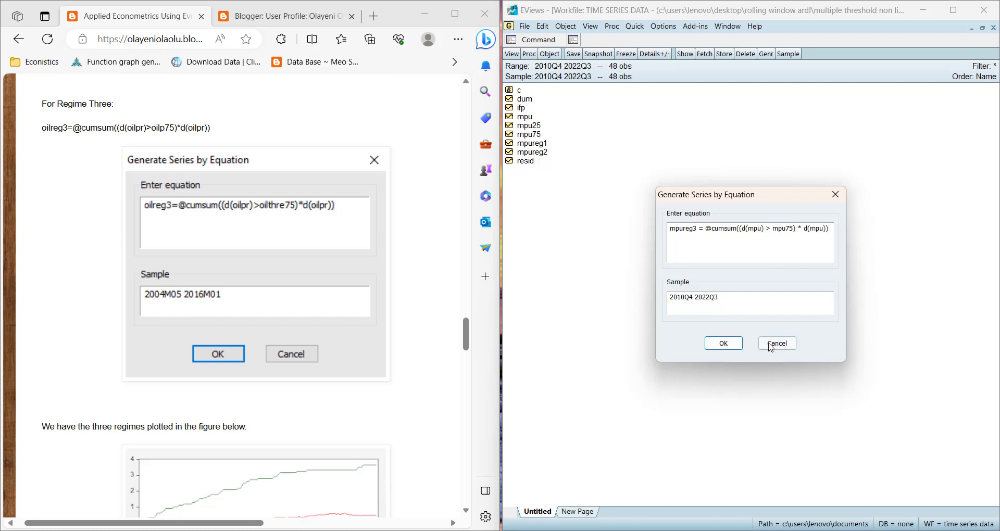
pyautogui.click(715, 341)
pyautogui.scroll(-5, 306, 303)
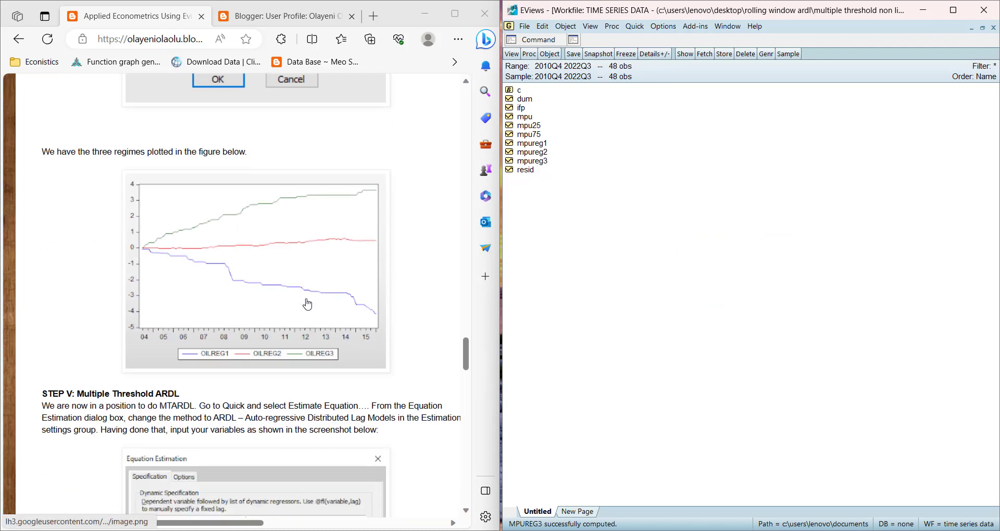
# Open mpureg1, mpureg2 and mpureg3 as a group and plot them as a default line graph
pyautogui.click(544, 144)
pyautogui.keyDown('ctrl'); pyautogui.click(537, 153); pyautogui.keyUp('ctrl')
pyautogui.keyDown('ctrl'); pyautogui.click(527, 161); pyautogui.keyUp('ctrl')
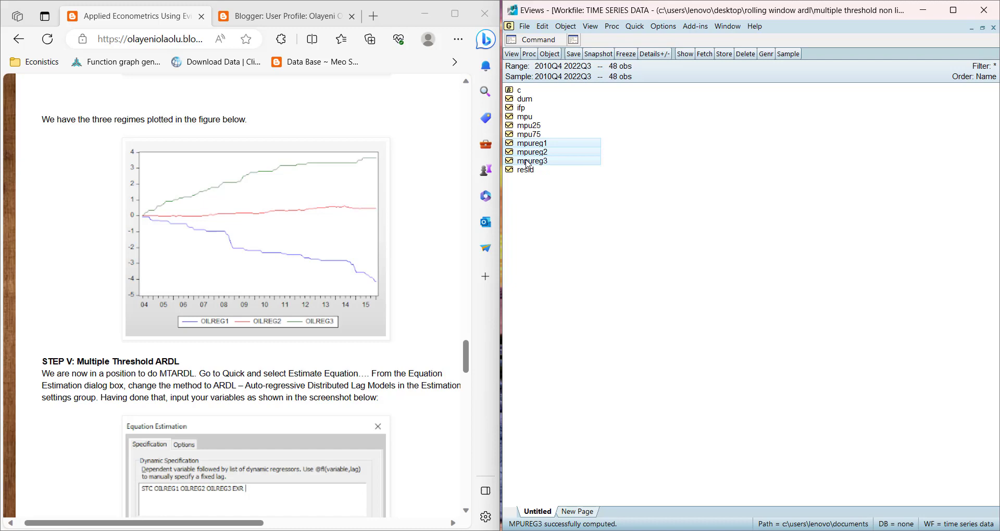
pyautogui.rightClick(527, 161)
pyautogui.moveTo(590, 172)
pyautogui.click(688, 166)
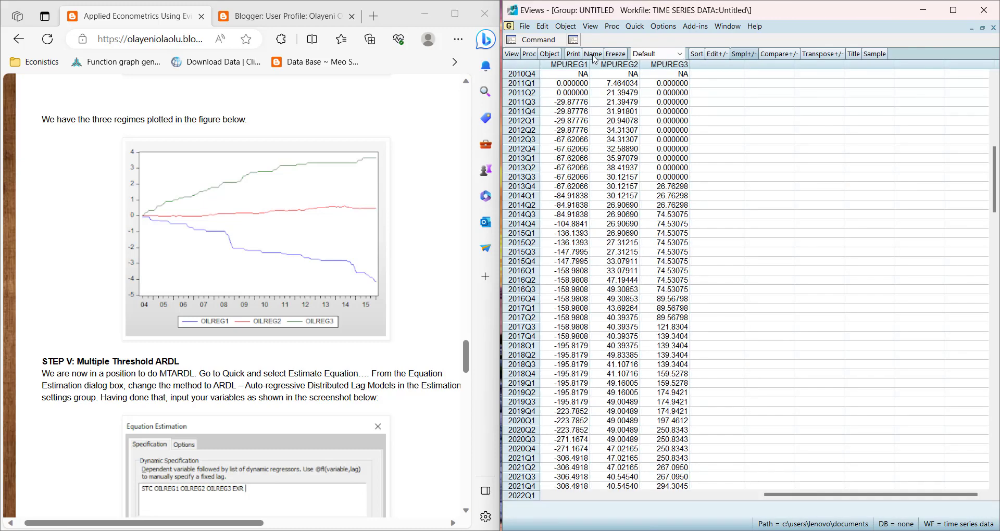
pyautogui.click(510, 54)
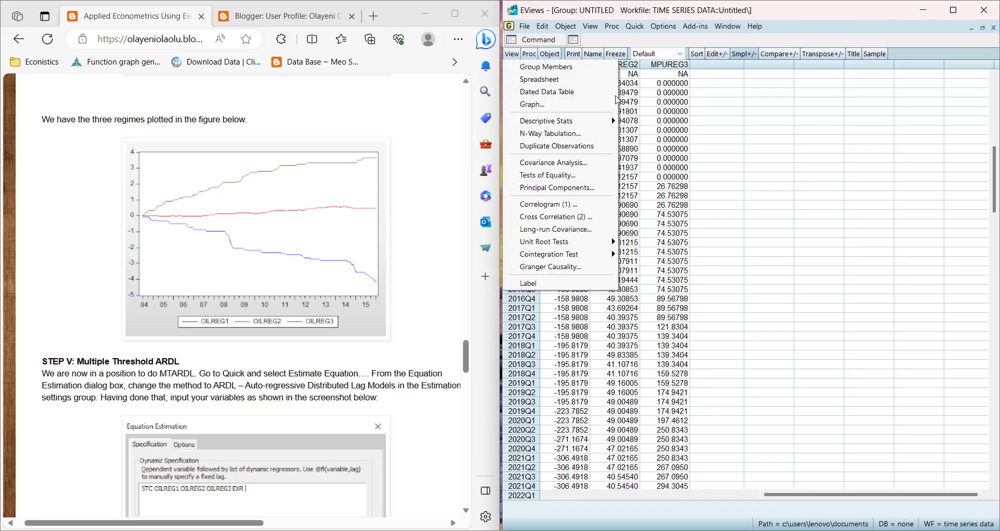
pyautogui.click(567, 106)
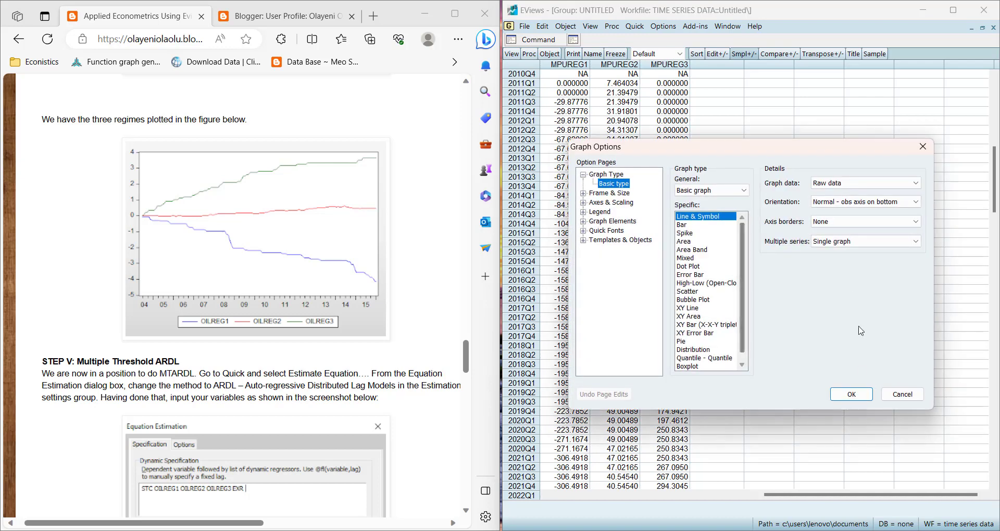
pyautogui.click(852, 396)
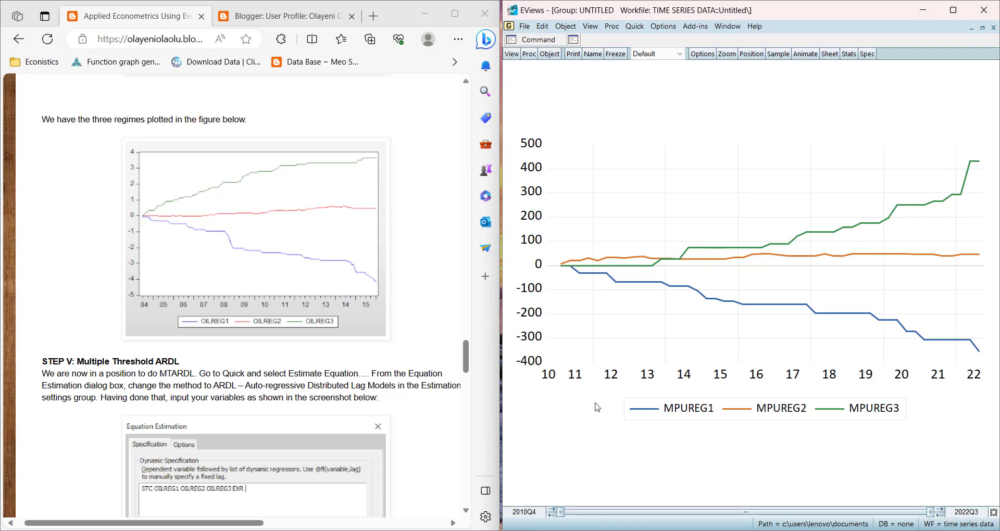
# Close the untitled group graph and confirm deleting it
pyautogui.click(373, 451)
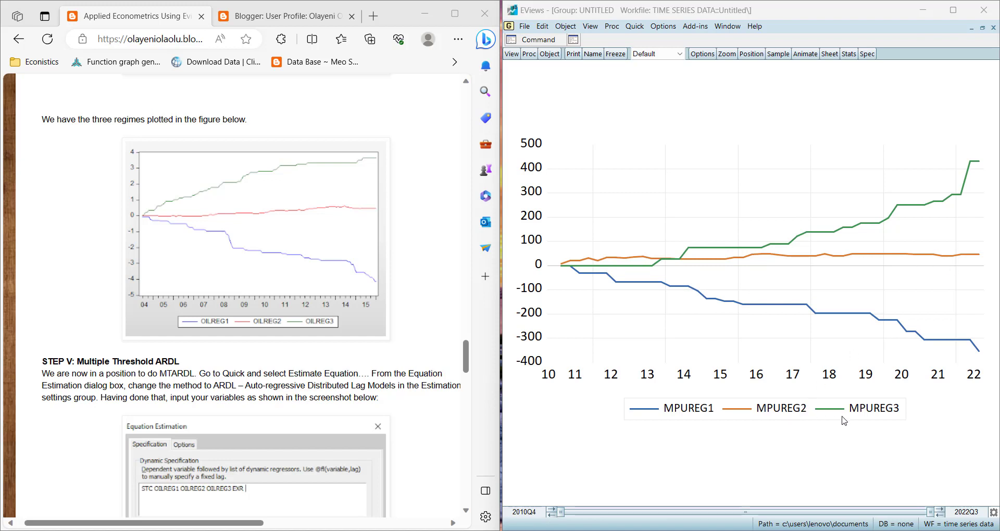
pyautogui.click(993, 27)
pyautogui.click(727, 300)
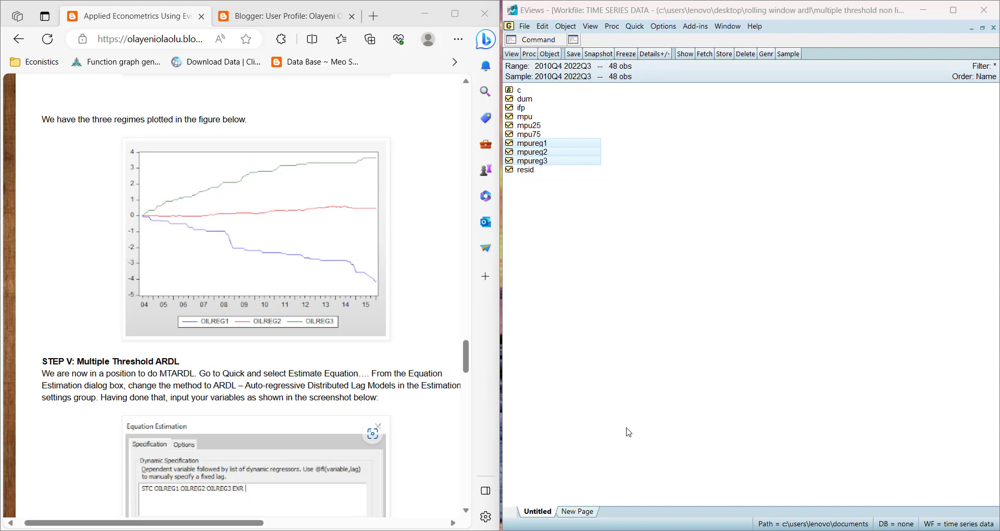
# Estimate a least-squares equation of ifp on mpureg1, mpureg2, mpureg3, dum and c
pyautogui.scroll(-3, 110, 209)
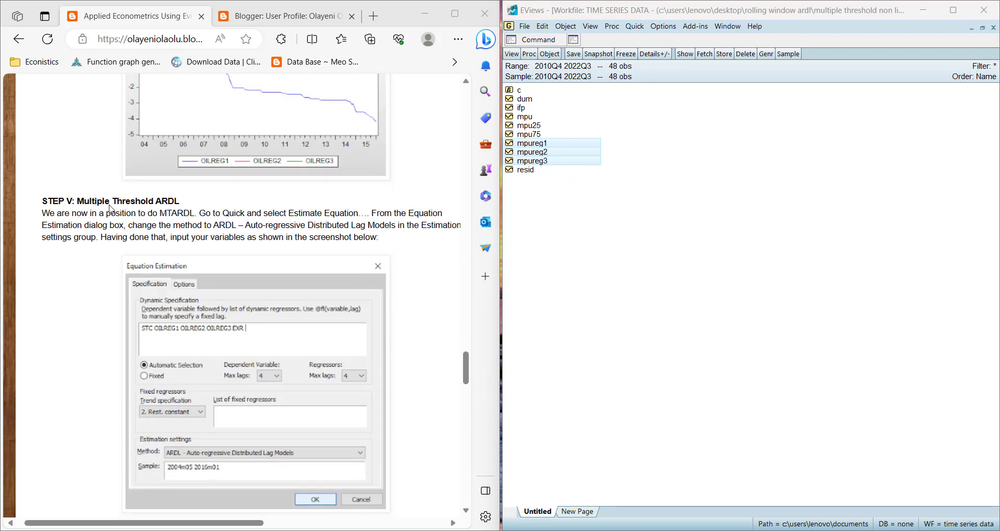
pyautogui.click(542, 166)
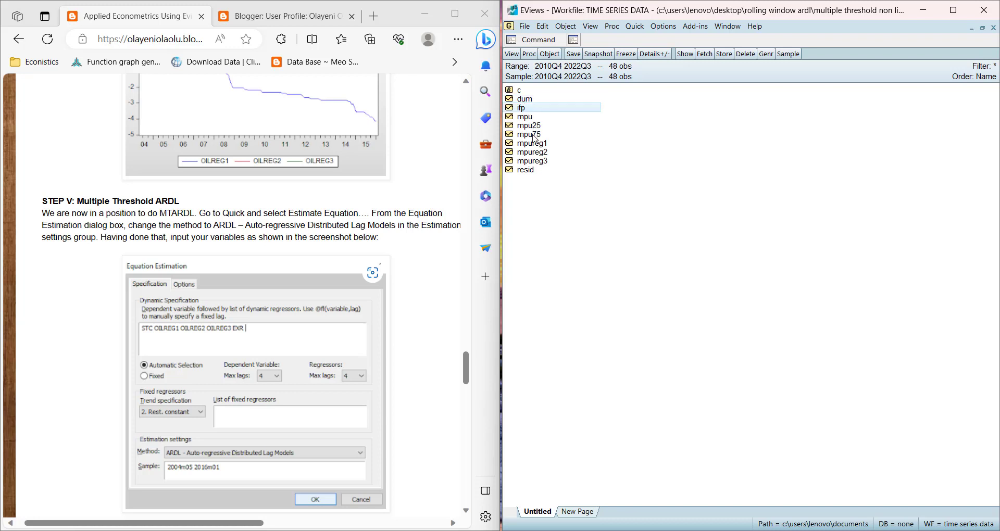
pyautogui.keyDown('ctrl'); pyautogui.click(532, 143); pyautogui.keyUp('ctrl')
pyautogui.keyDown('ctrl'); pyautogui.click(531, 152); pyautogui.keyUp('ctrl')
pyautogui.keyDown('ctrl'); pyautogui.click(530, 161); pyautogui.keyUp('ctrl')
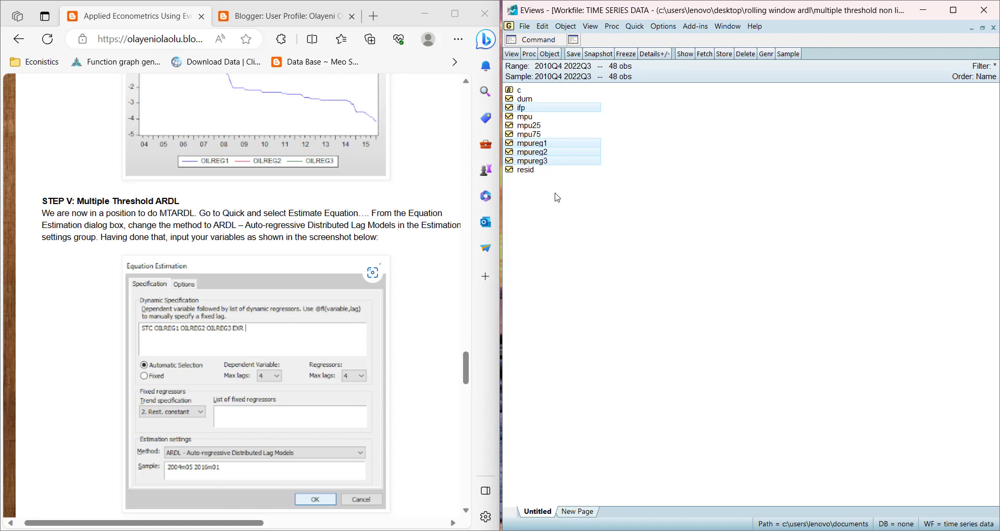
pyautogui.rightClick(523, 102)
pyautogui.moveTo(606, 114)
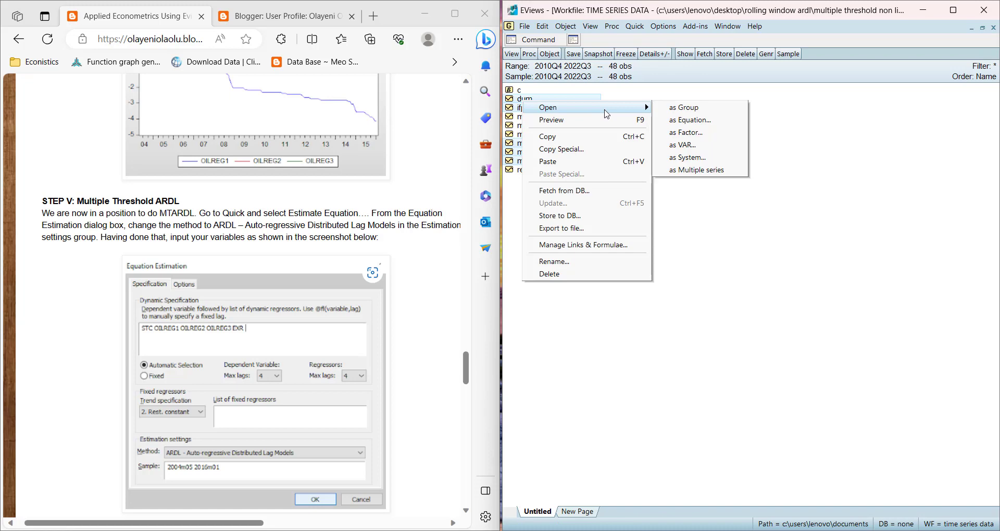
pyautogui.click(712, 120)
pyautogui.click(815, 390)
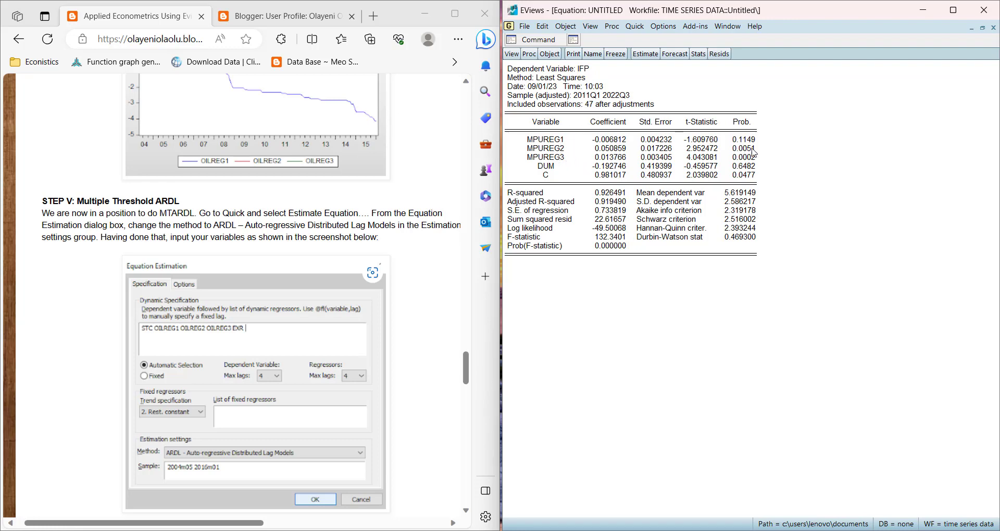
# Re-estimate with the ARDL method, moving dum out of the dynamic regressors, giving ARDL(4, 3, 0, 0)
pyautogui.click(645, 53)
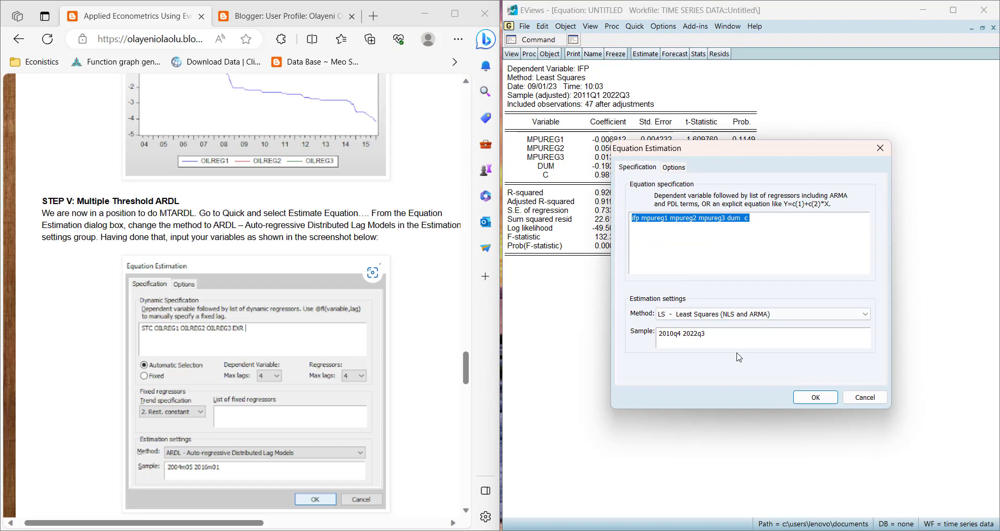
pyautogui.click(736, 314)
pyautogui.click(691, 476)
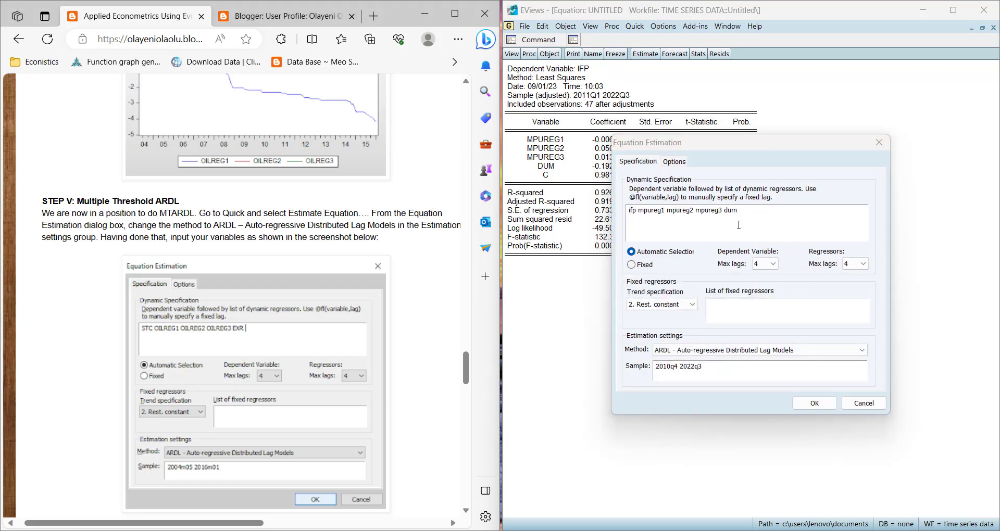
pyautogui.click(744, 214)
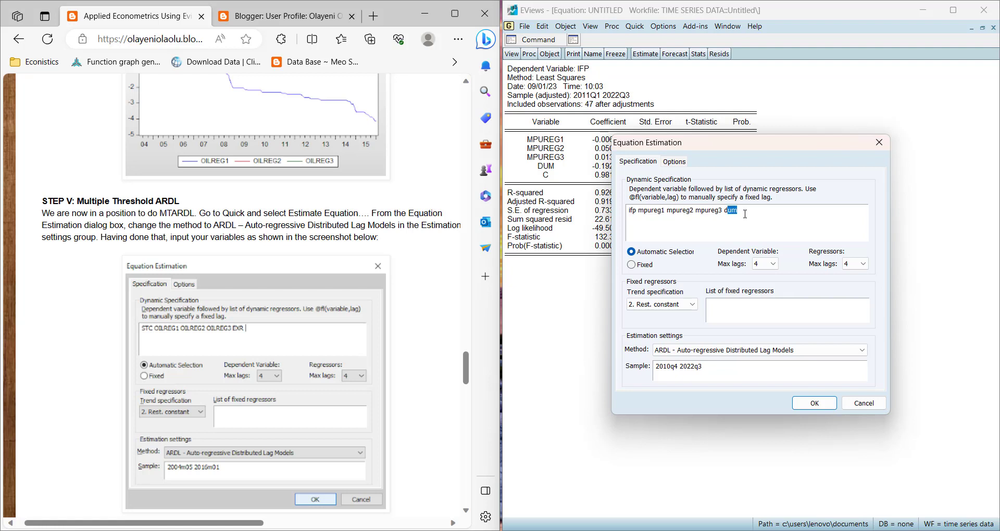
pyautogui.press('BackSpace')
pyautogui.click(814, 403)
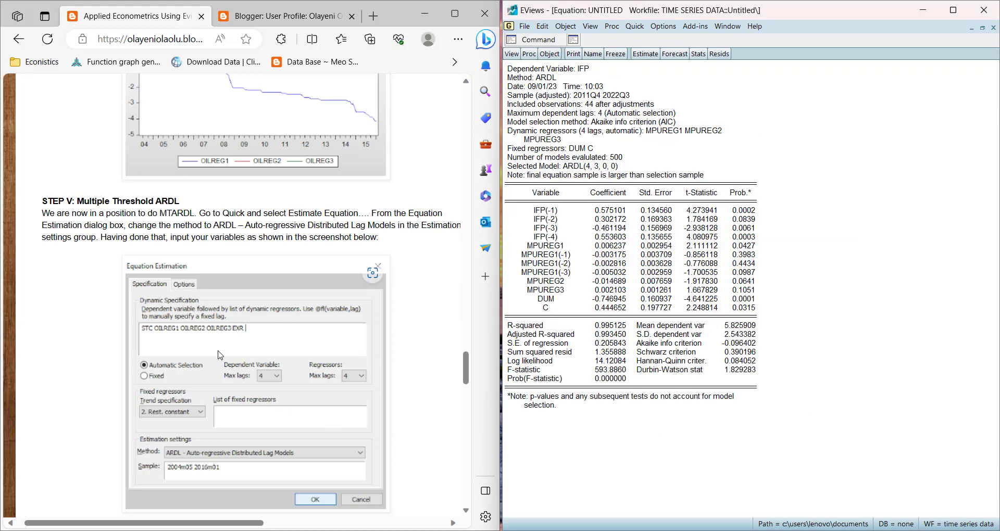
pyautogui.click(174, 343)
# Show and review the ARDL Long Run Form and Bounds Test output
pyautogui.click(514, 102)
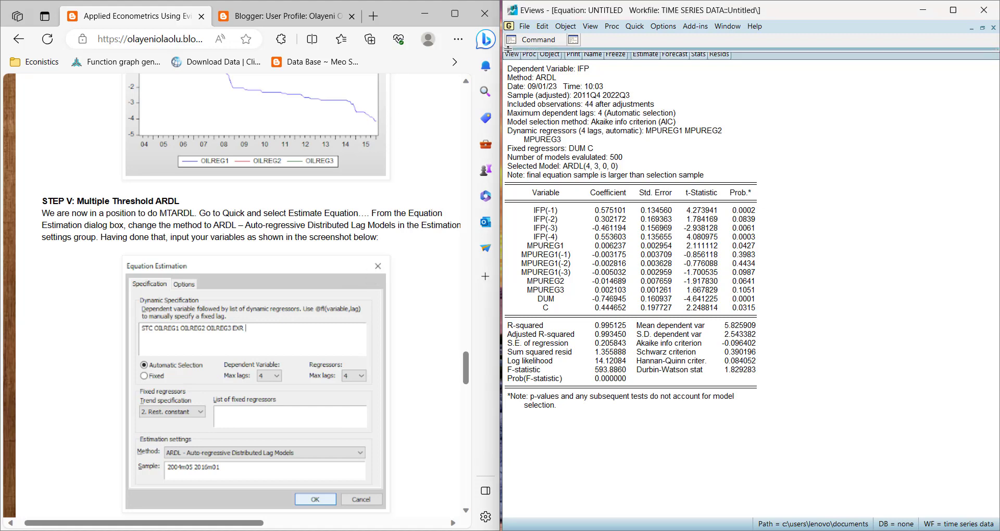
pyautogui.click(511, 55)
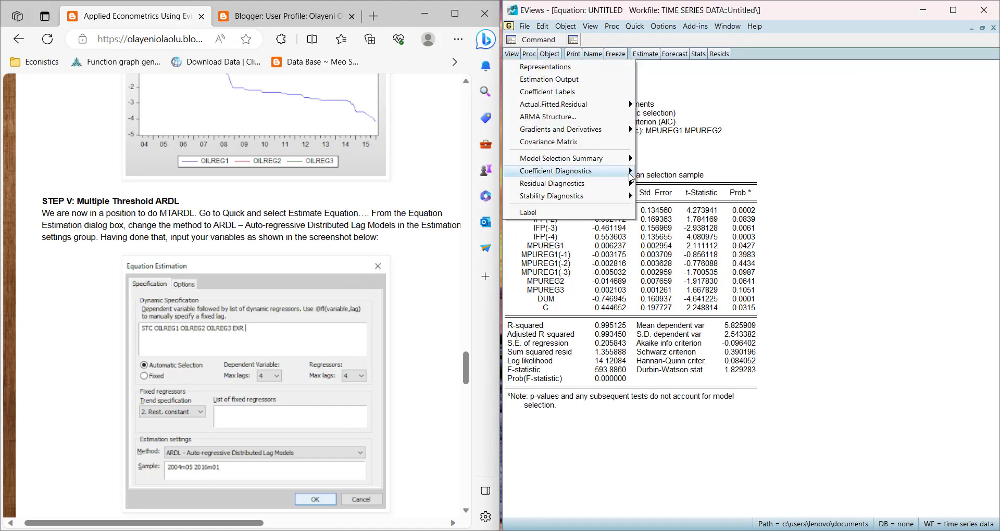
pyautogui.moveTo(622, 175)
pyautogui.click(693, 235)
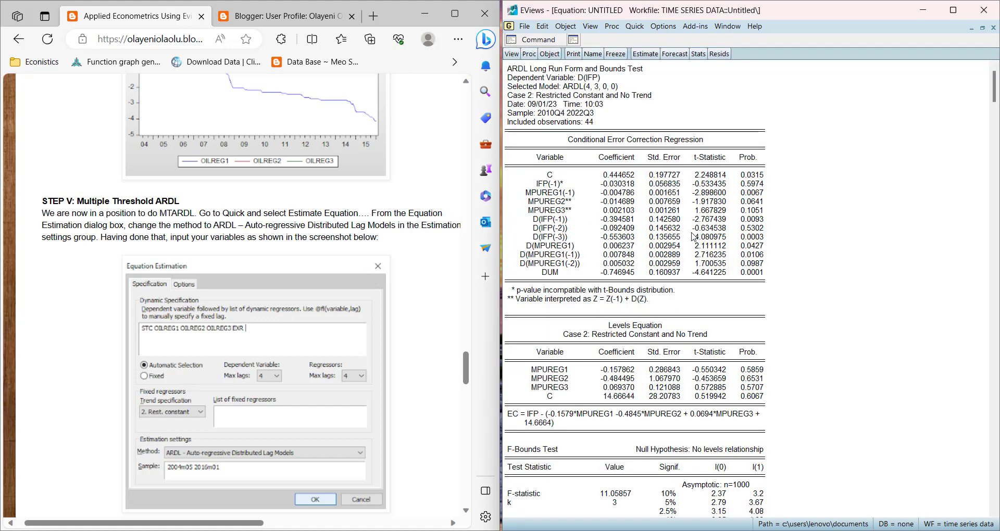
pyautogui.scroll(-2, 685, 370)
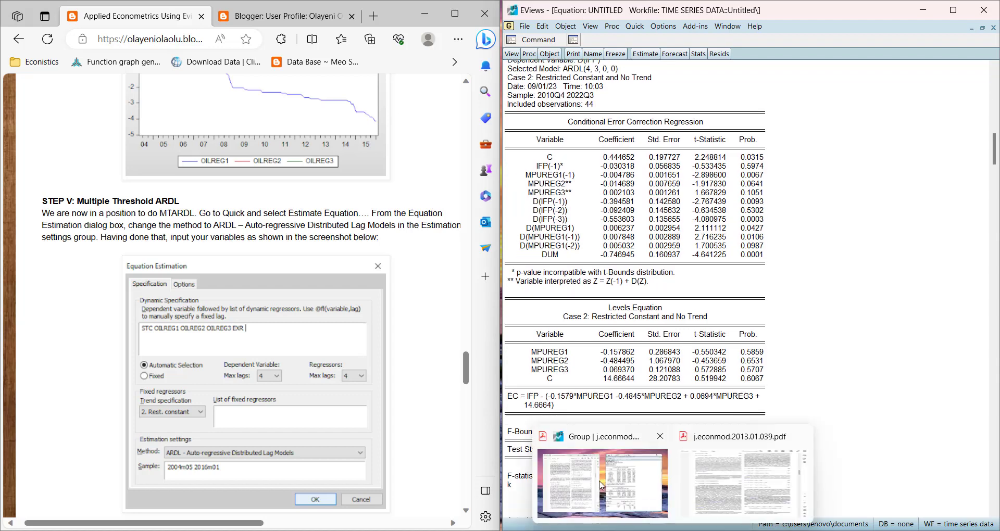
pyautogui.scroll(-3, 837, 417)
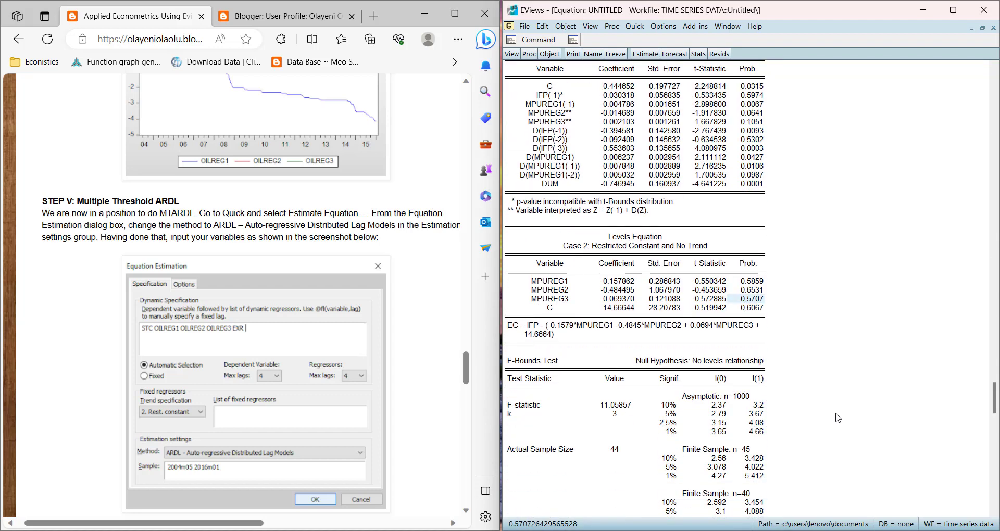
pyautogui.scroll(-2, 698, 437)
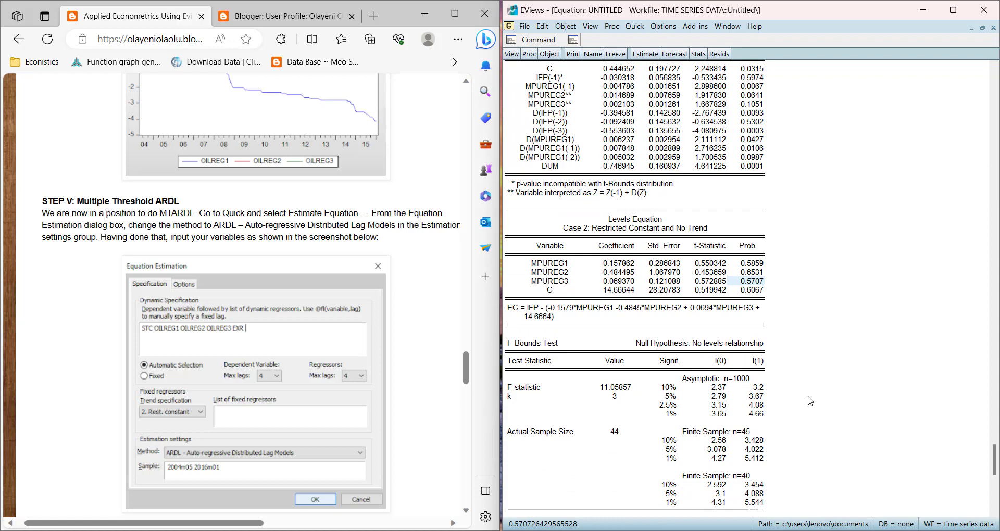
pyautogui.click(658, 325)
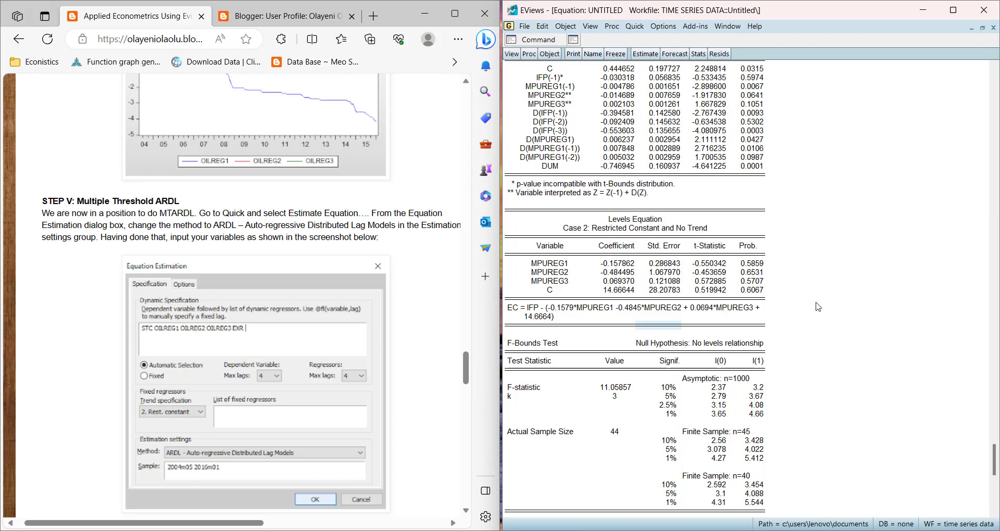
pyautogui.scroll(2, 817, 307)
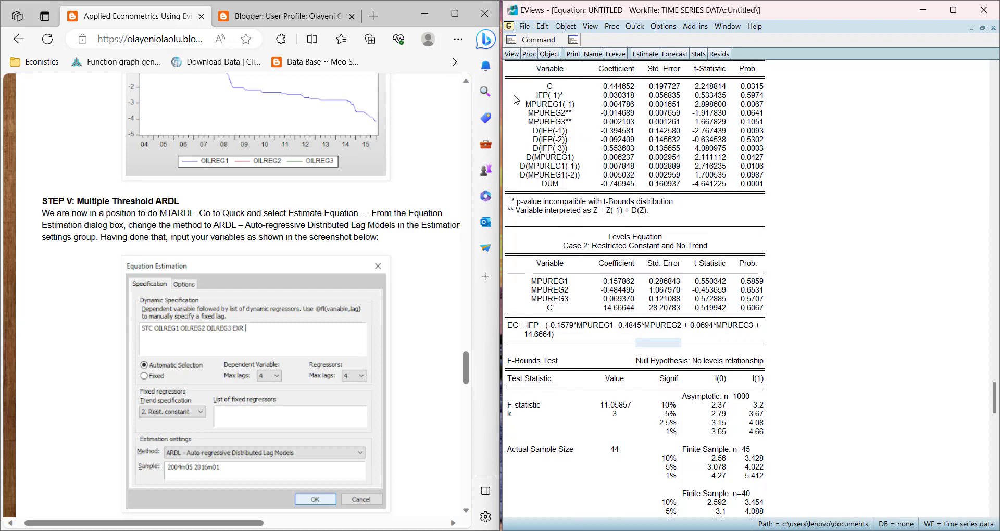
# Display the ARDL Error Correction Form, with CointEq(-1) at -0.030318
pyautogui.click(512, 54)
pyautogui.moveTo(607, 175)
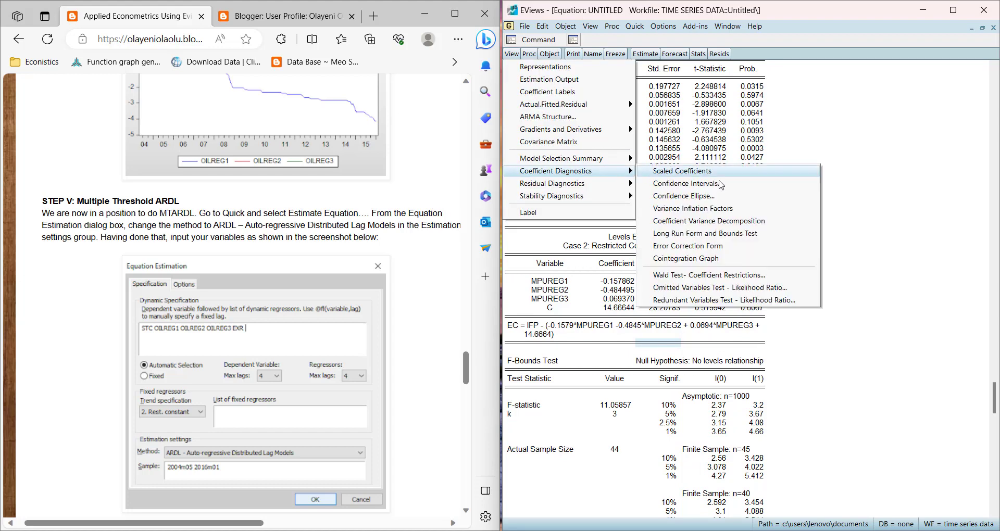
pyautogui.click(677, 258)
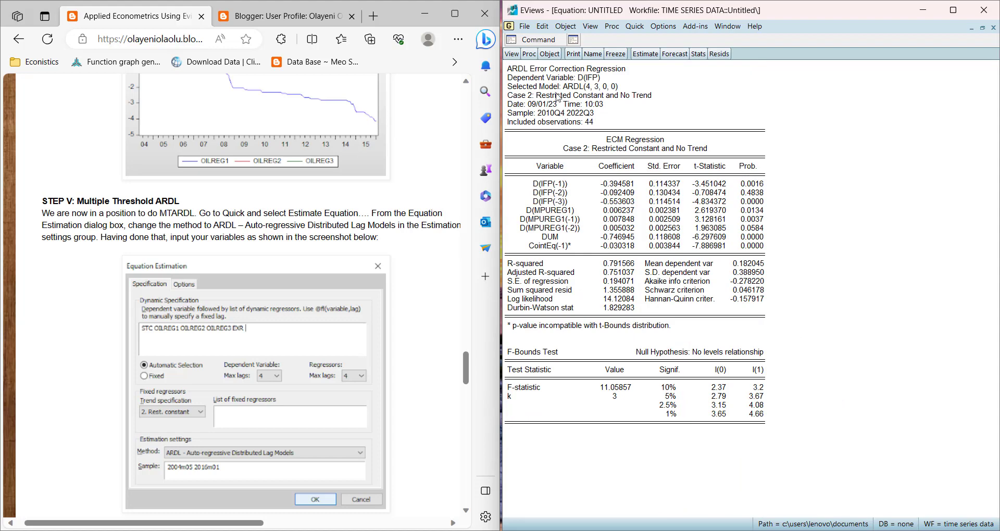
# Reopen and review the ARDL error correction form output
pyautogui.click(511, 54)
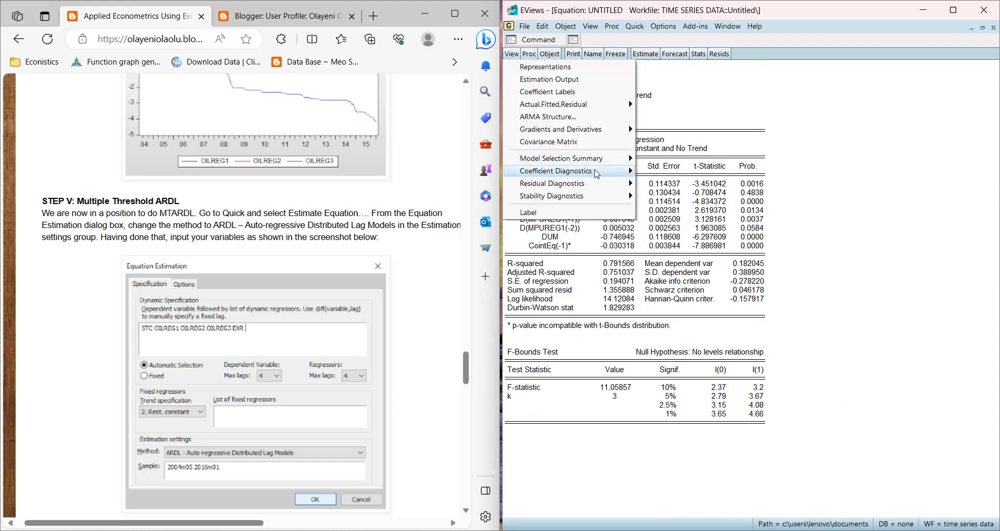
pyautogui.moveTo(598, 172)
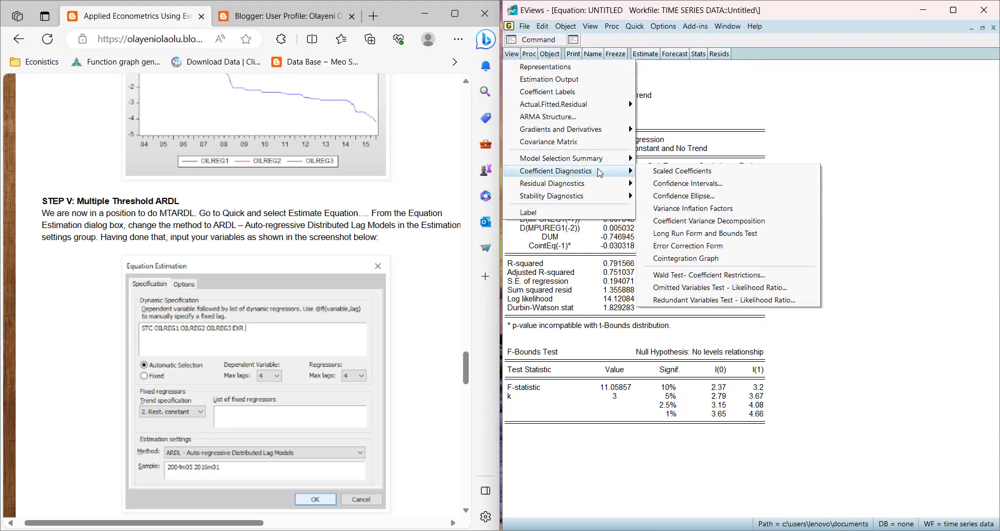
pyautogui.click(702, 252)
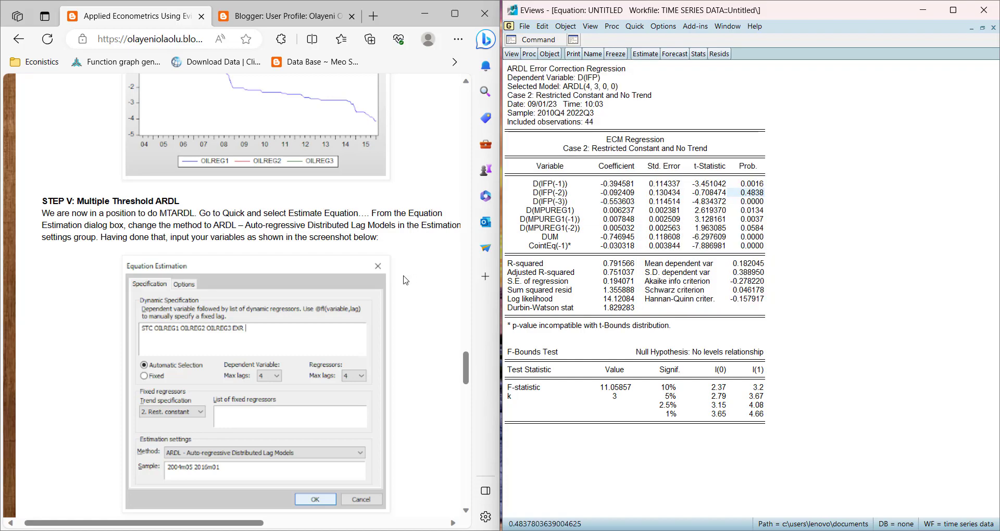
pyautogui.scroll(-10, 405, 280)
pyautogui.scroll(5, 405, 260)
pyautogui.scroll(-7, 405, 235)
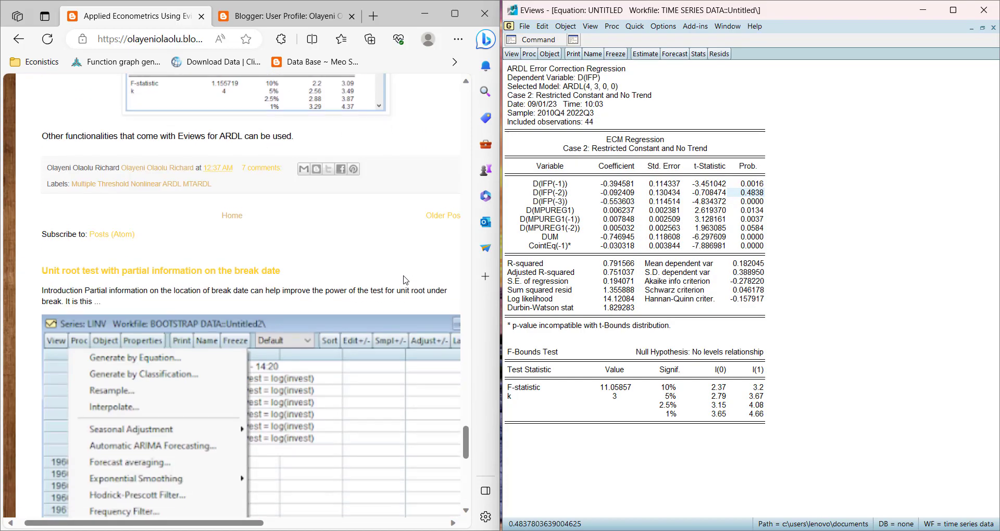
pyautogui.scroll(1, 405, 235)
# Show the residual histogram normality test and run the serial correlation LM test
pyautogui.click(517, 55)
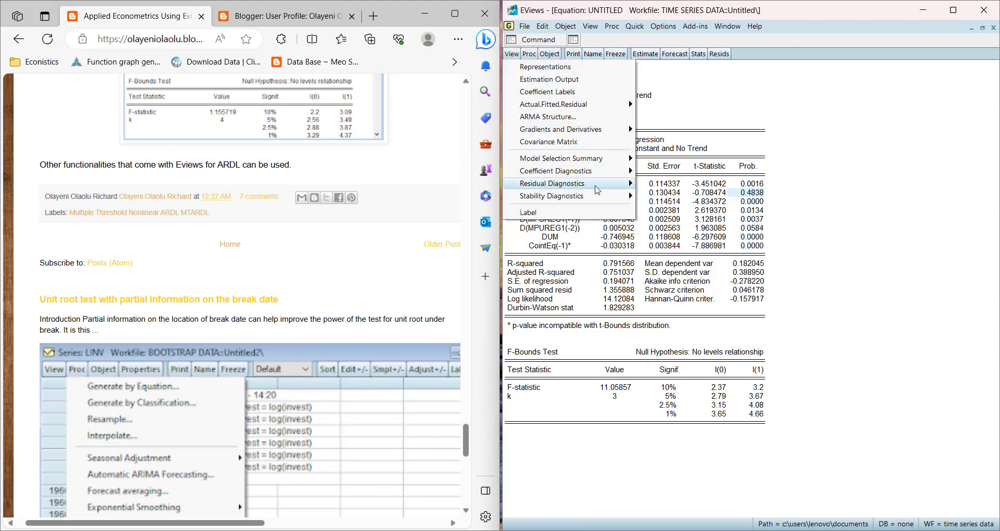
pyautogui.moveTo(596, 186)
pyautogui.click(708, 208)
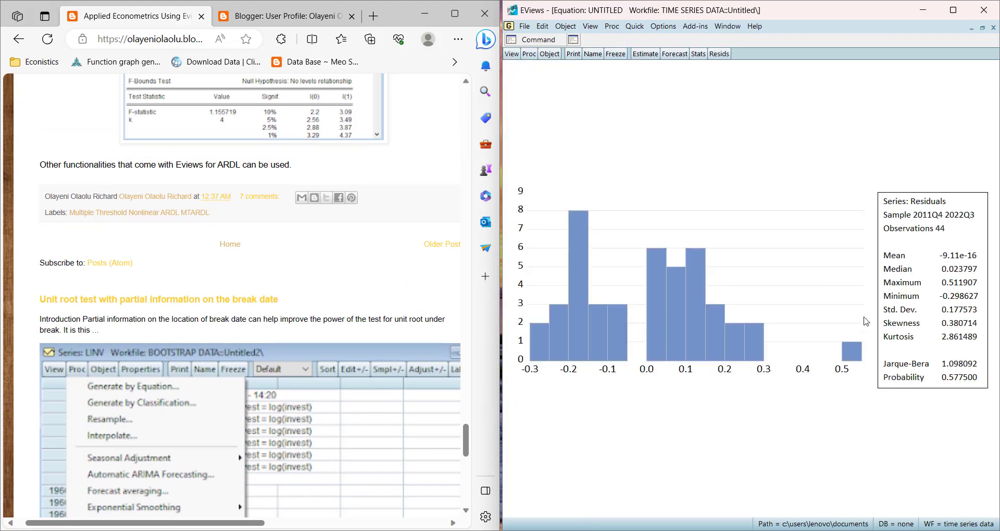
pyautogui.click(511, 55)
pyautogui.moveTo(594, 186)
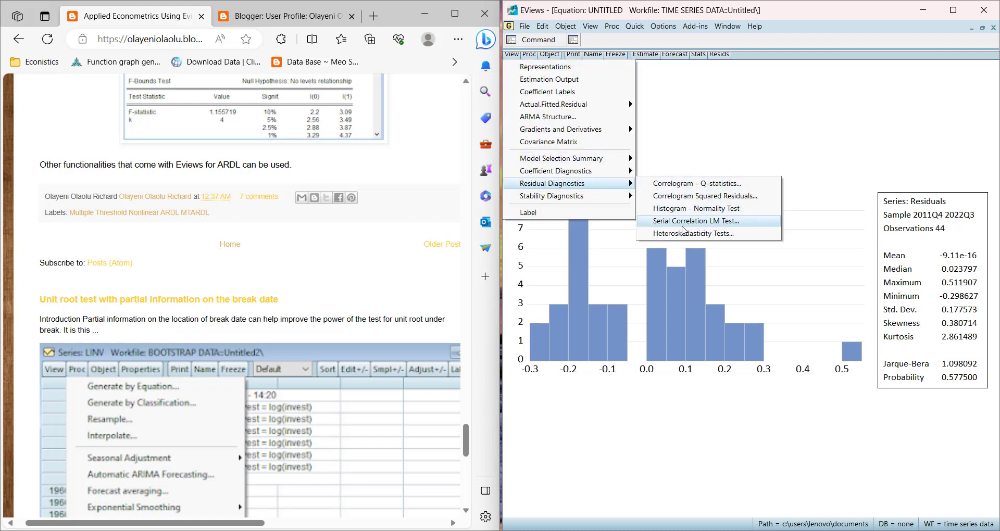
pyautogui.click(679, 221)
pyautogui.click(725, 301)
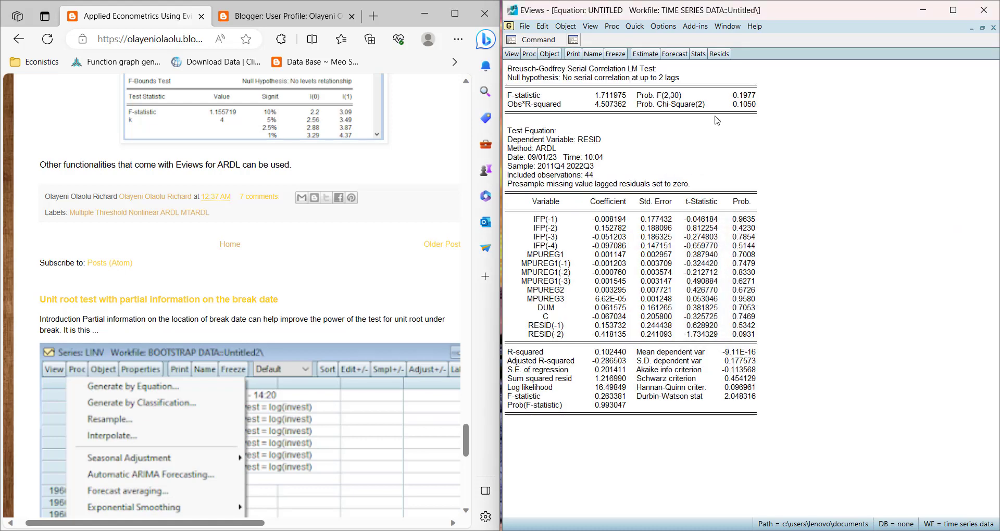
# Run the Breusch-Pagan-Godfrey heteroskedasticity test, giving F-statistic 0.573708 (prob 0.8355)
pyautogui.click(512, 54)
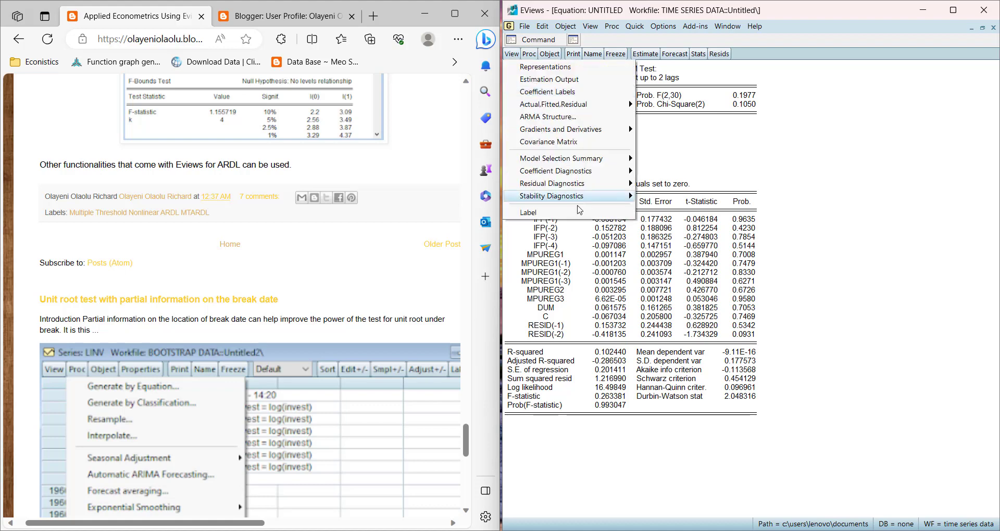
pyautogui.moveTo(604, 186)
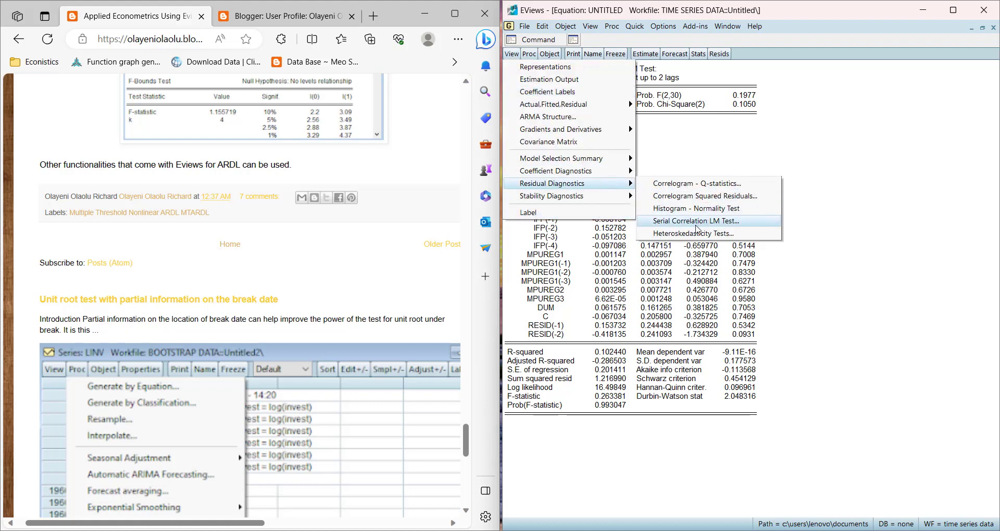
pyautogui.click(692, 233)
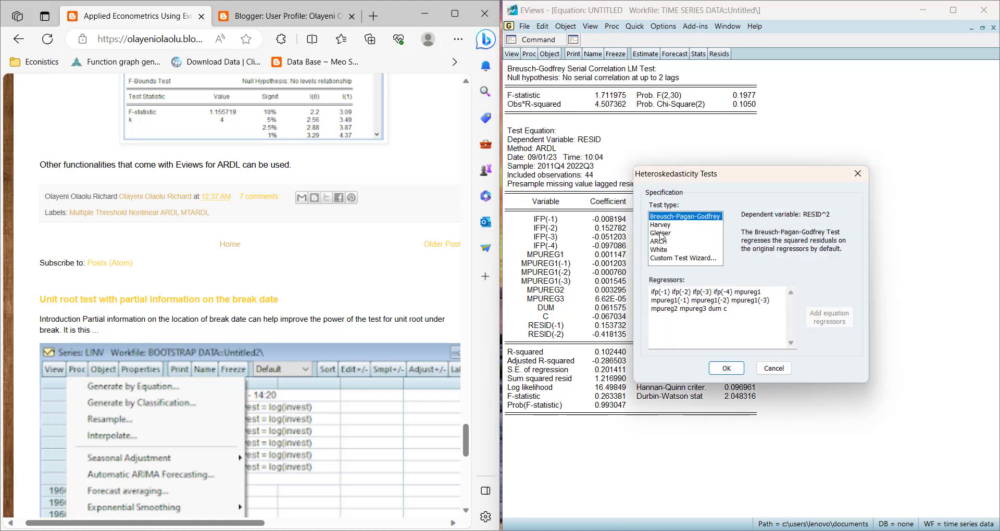
pyautogui.click(726, 368)
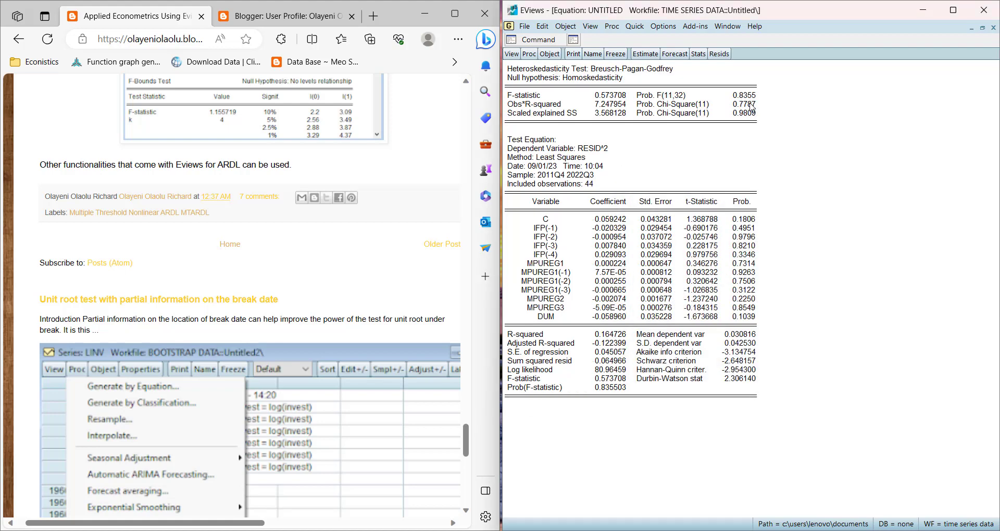
# Run the Ramsey RESET specification test with one fitted term
pyautogui.click(512, 54)
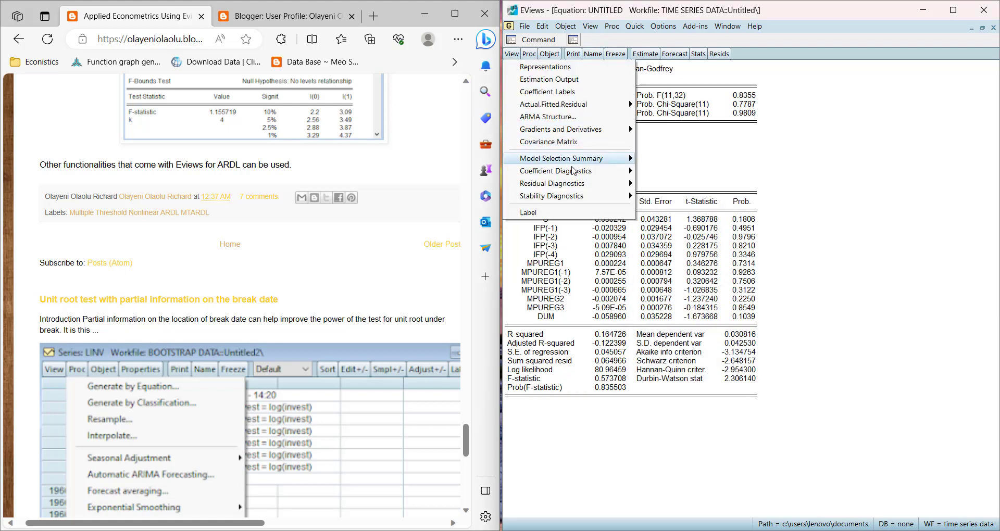
pyautogui.moveTo(598, 197)
pyautogui.click(686, 198)
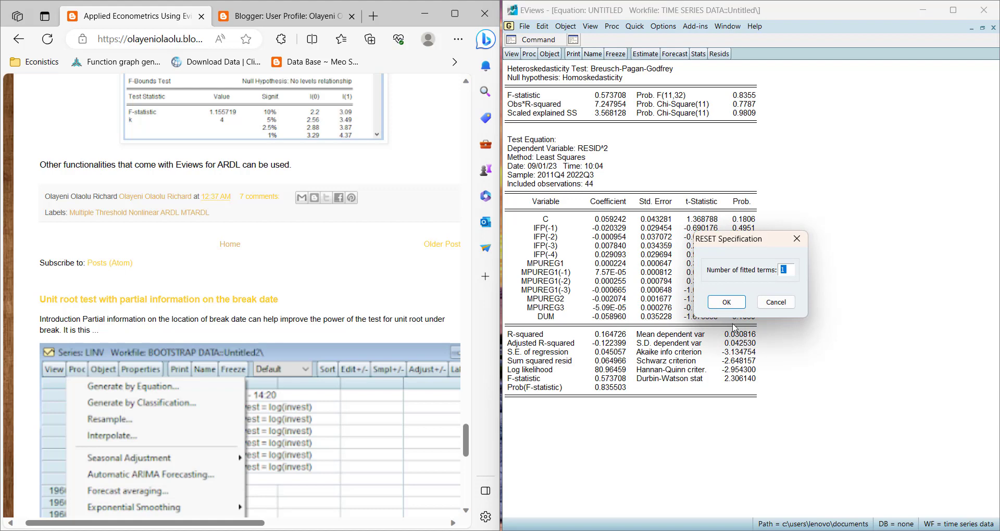
pyautogui.click(725, 304)
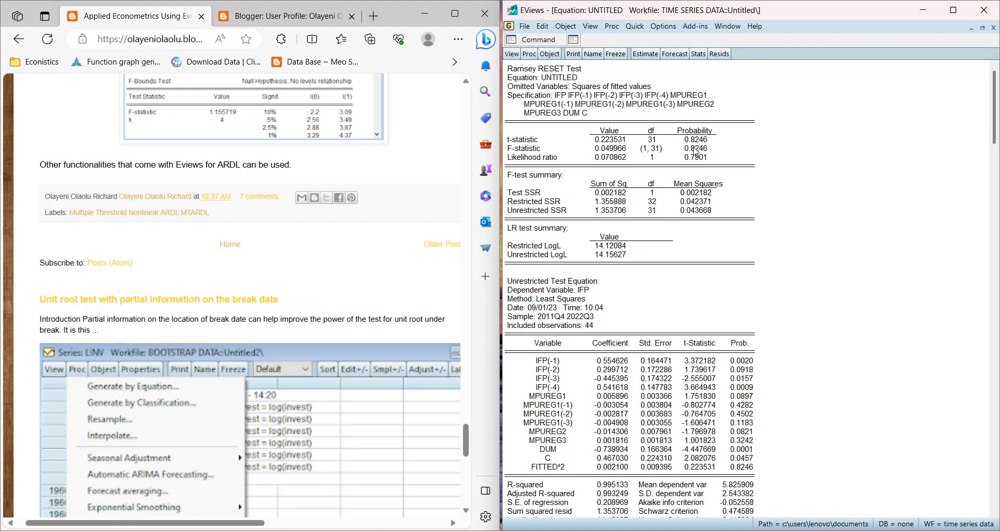
# Produce the CUSUM stability graph from Recursive Estimates
pyautogui.click(513, 56)
pyautogui.moveTo(608, 176)
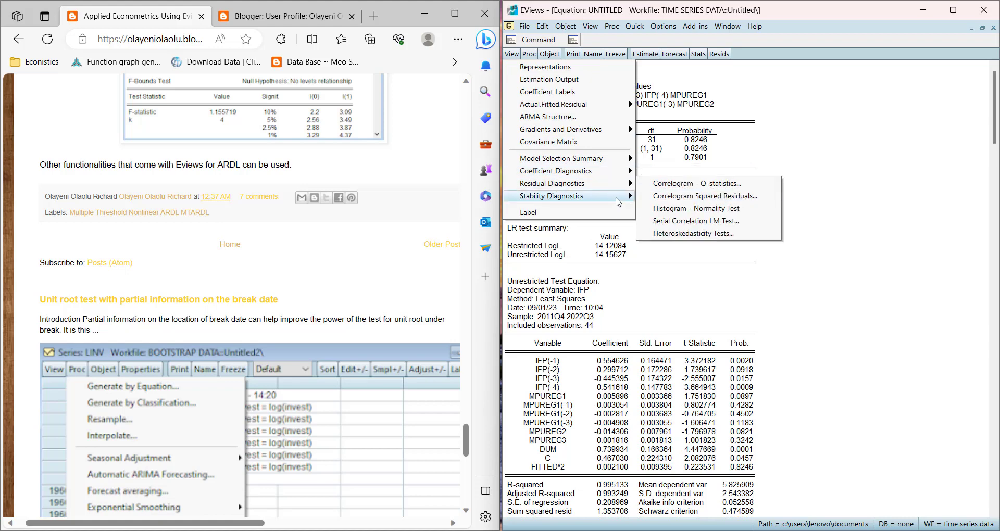
pyautogui.moveTo(616, 203)
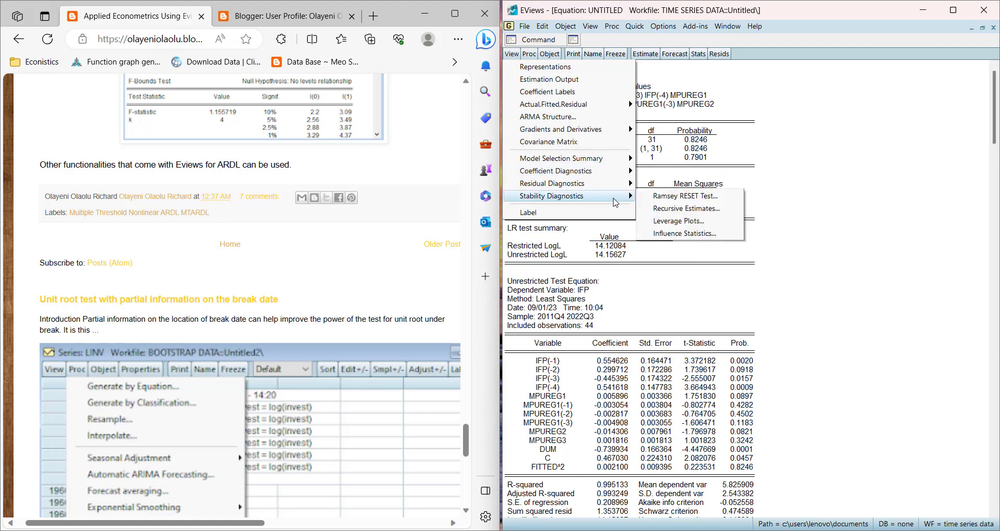
pyautogui.click(679, 208)
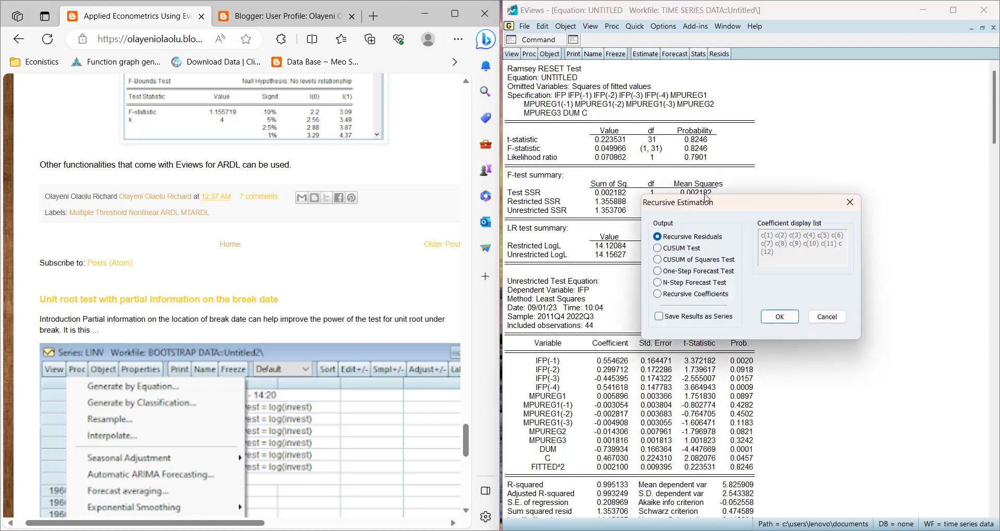
pyautogui.click(777, 317)
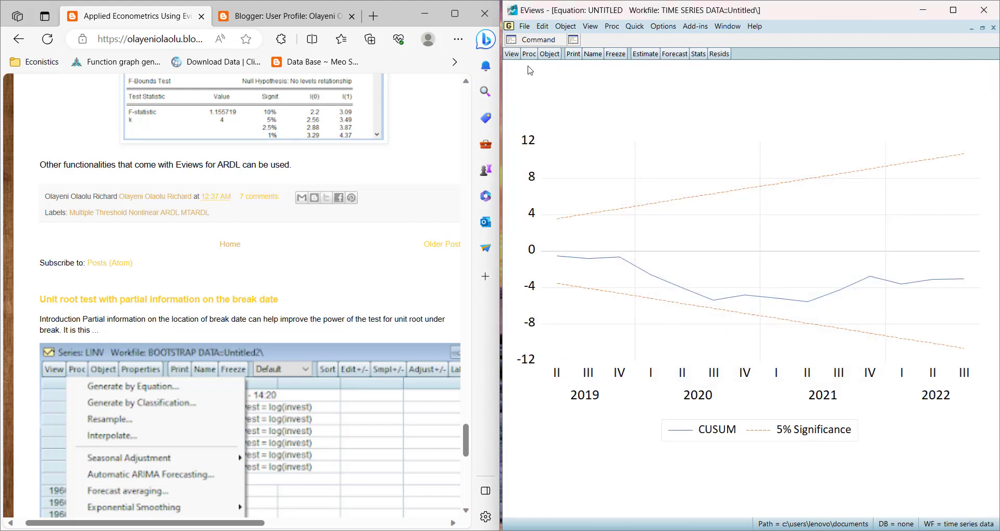
# Produce the CUSUM of Squares graph, then bring the maximized Acrobat paper forward
pyautogui.click(511, 54)
pyautogui.moveTo(598, 171)
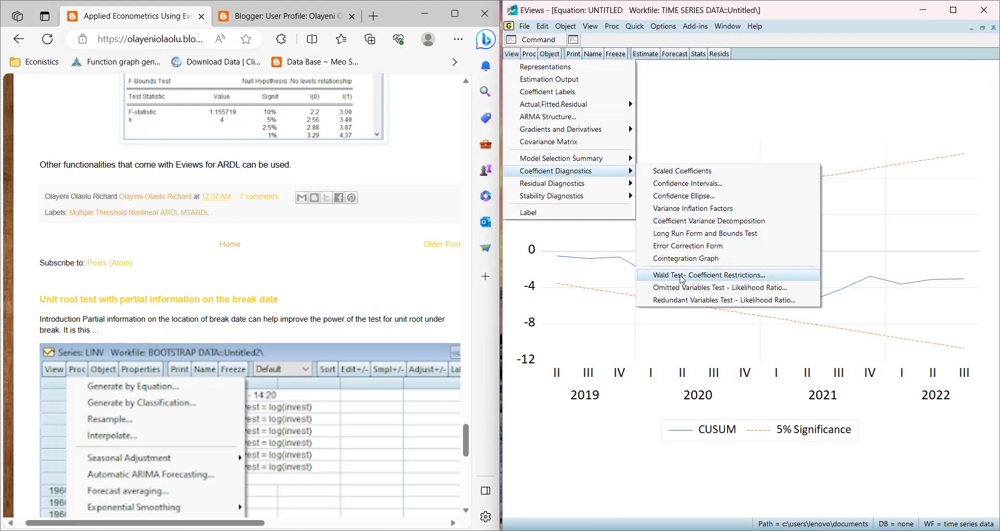
pyautogui.moveTo(573, 195)
pyautogui.click(677, 210)
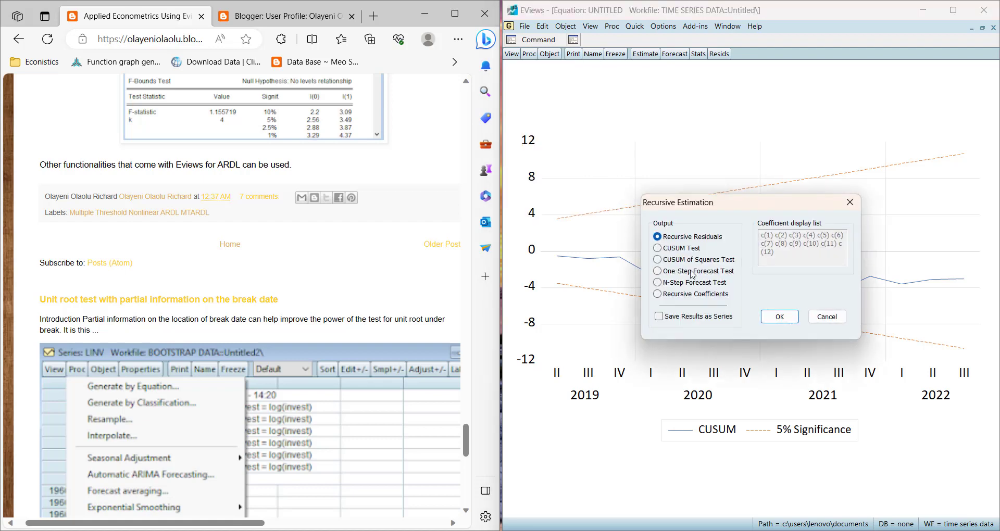
pyautogui.click(685, 263)
pyautogui.click(780, 316)
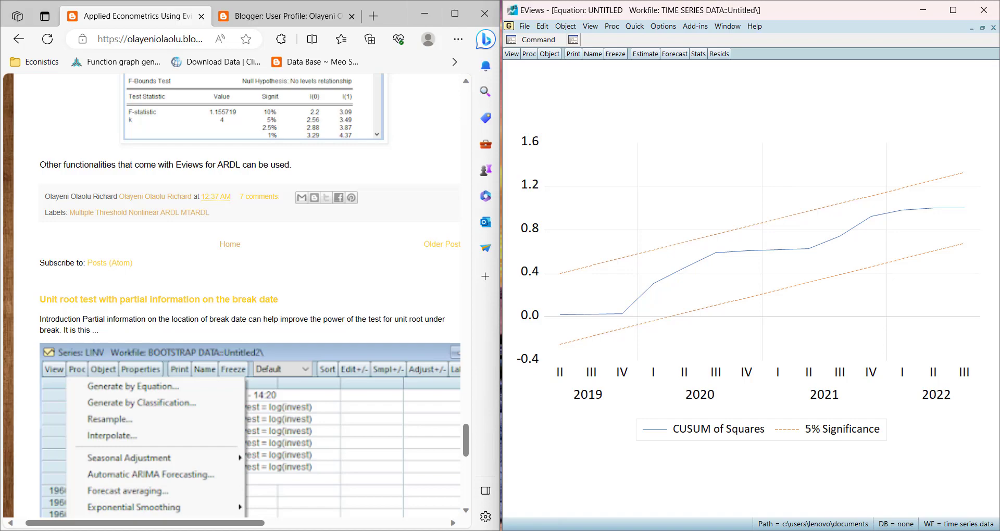
pyautogui.hotkey('alt', 'Tab')
pyautogui.click(454, 10)
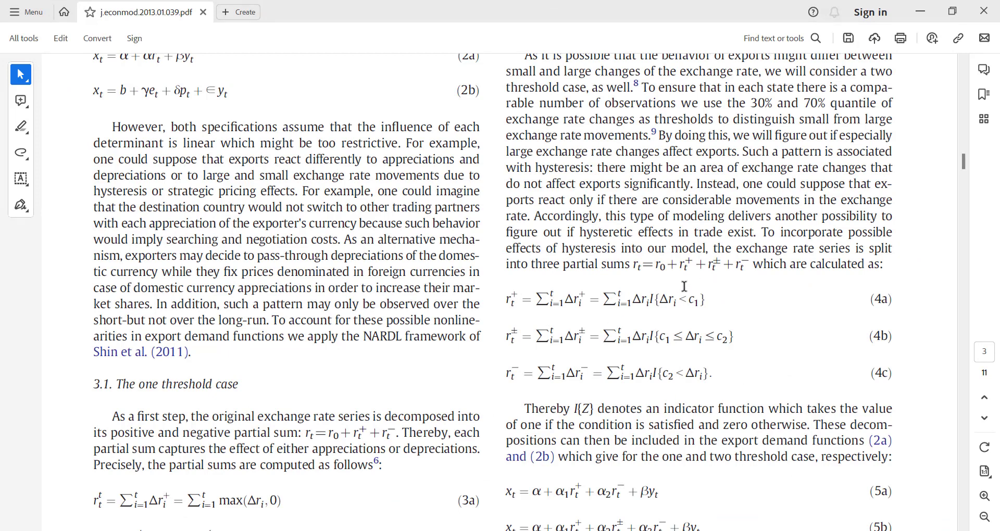
# Scroll the Verheyen paper through equations 4a–6 to page 4's Fig. 1 and Data section
pyautogui.scroll(-5, 681, 303)
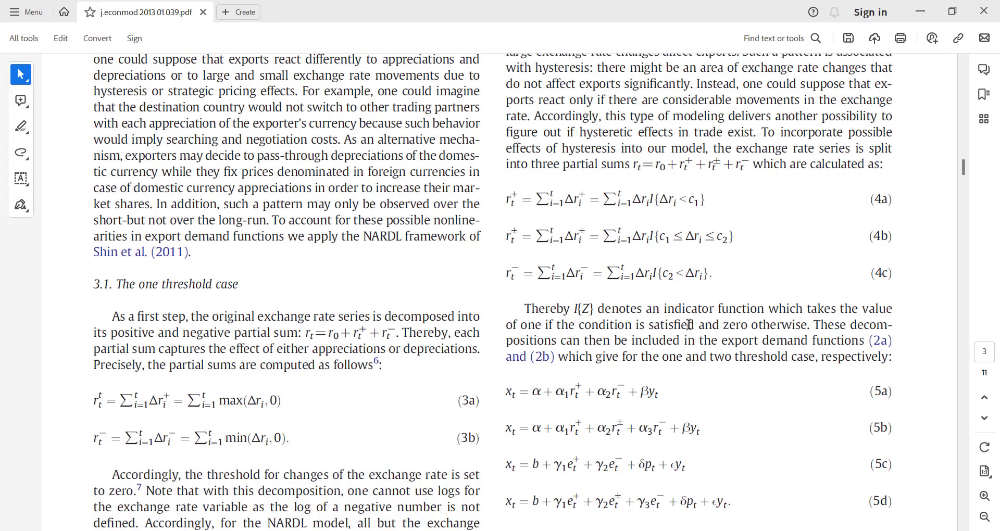
pyautogui.scroll(-2, 688, 323)
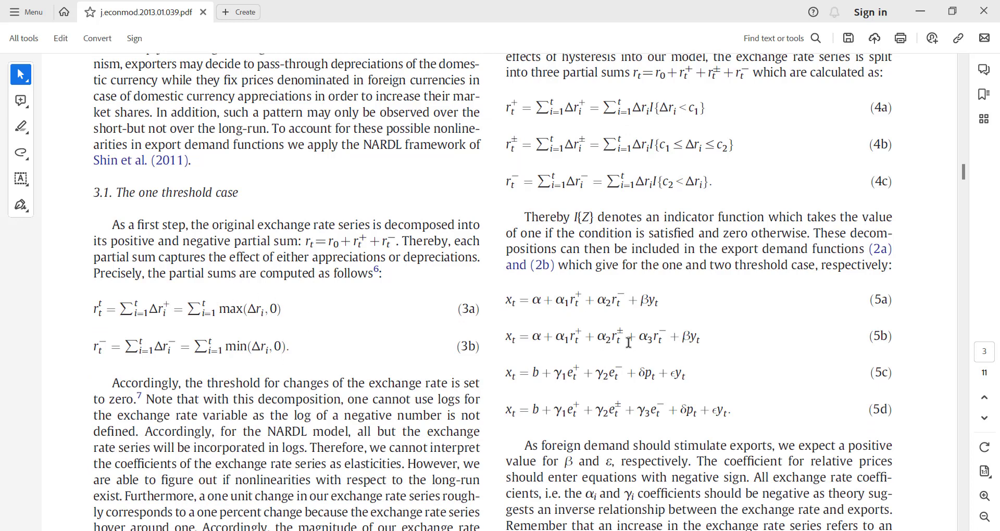
pyautogui.scroll(-1, 628, 342)
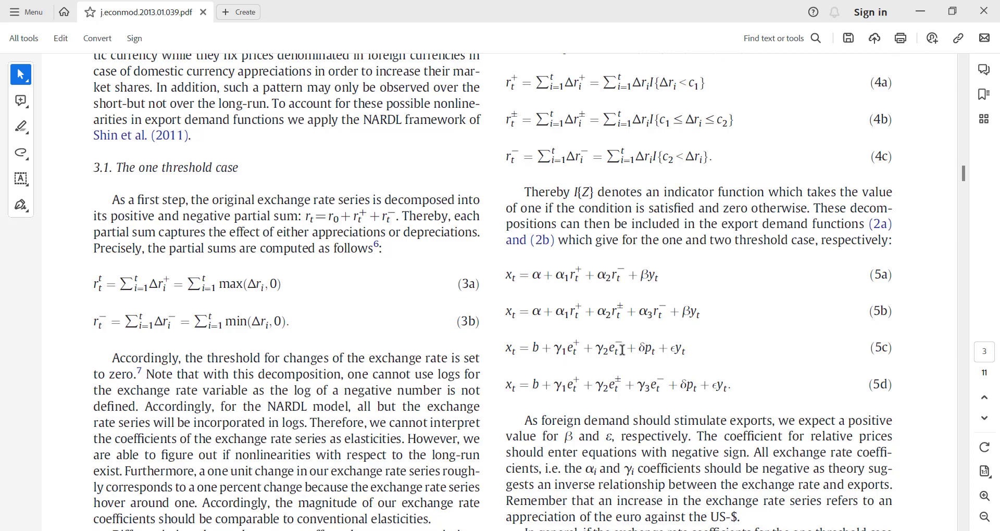
pyautogui.scroll(-6, 644, 394)
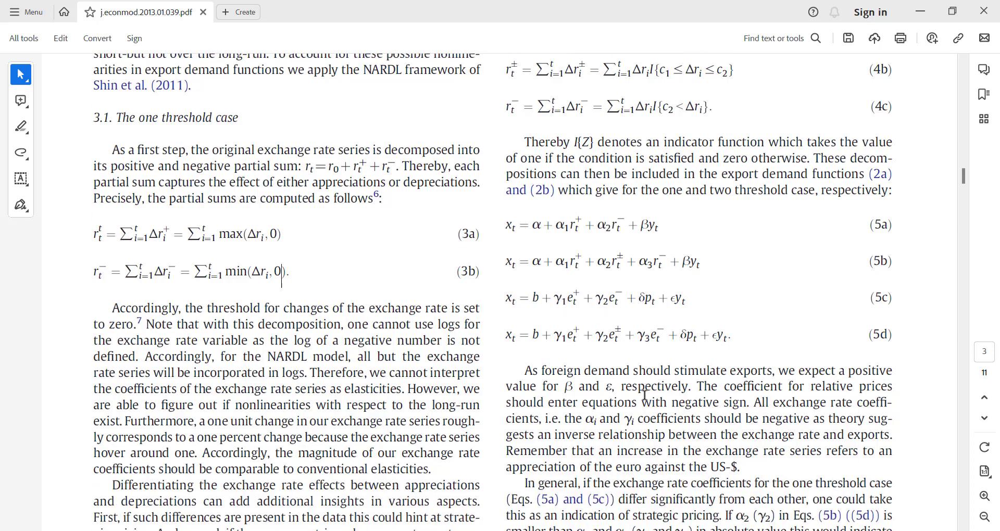
pyautogui.scroll(-5, 644, 395)
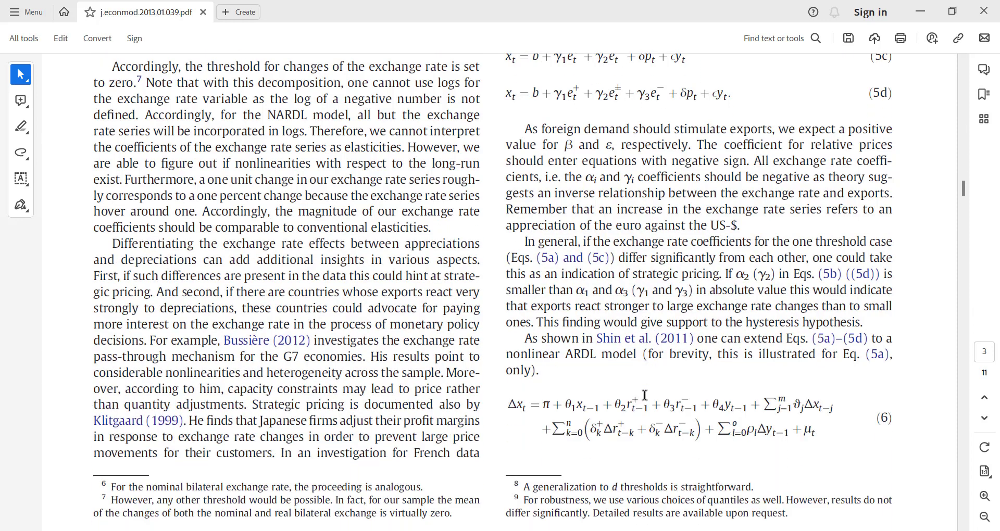
pyautogui.scroll(2, 640, 444)
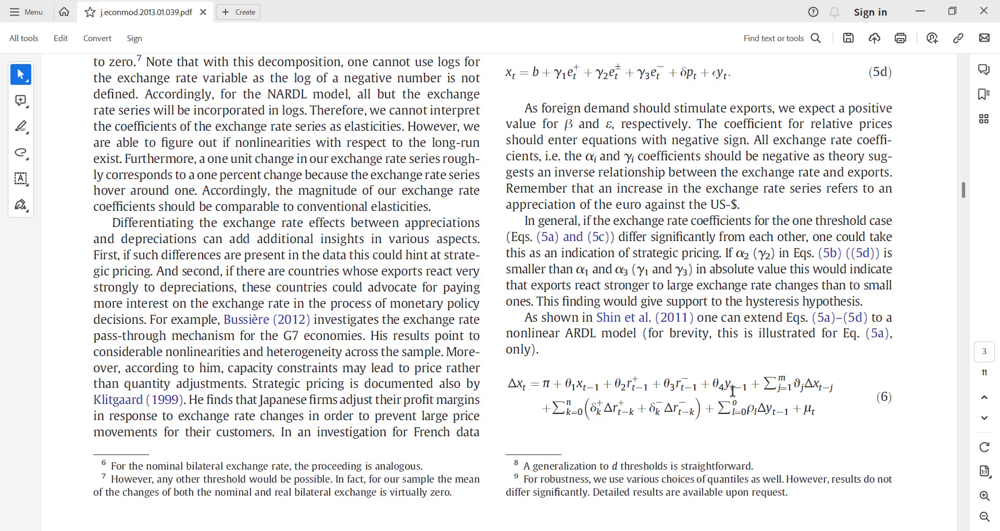
# Scroll j.econmod.2013.01.039.pdf past NARDL Tables 2–7 to its References on page 11
pyautogui.scroll(-10, 757, 421)
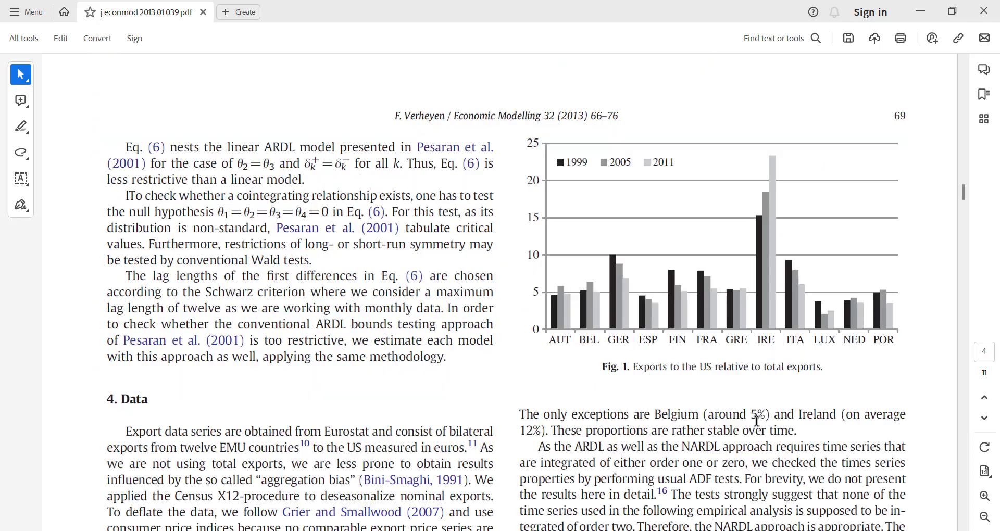
pyautogui.scroll(-8, 757, 421)
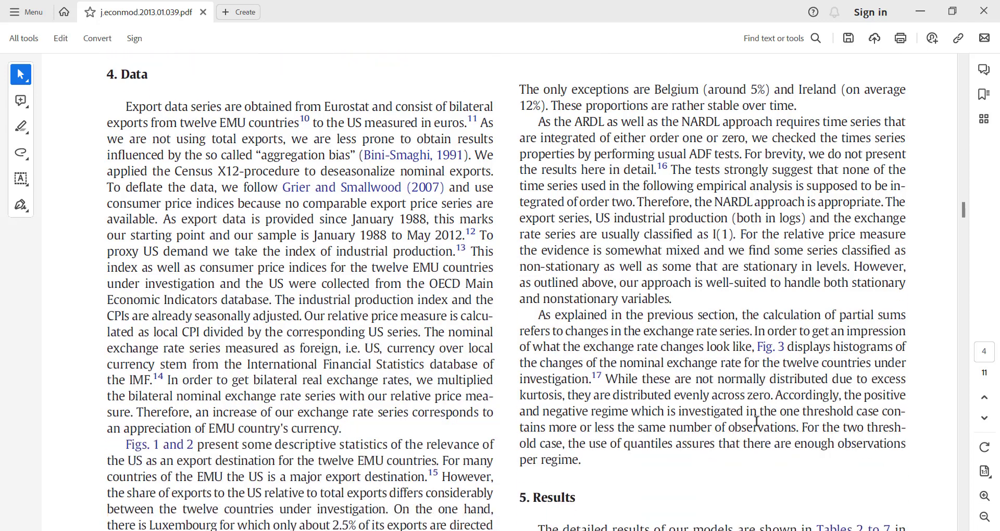
pyautogui.scroll(-8, 758, 427)
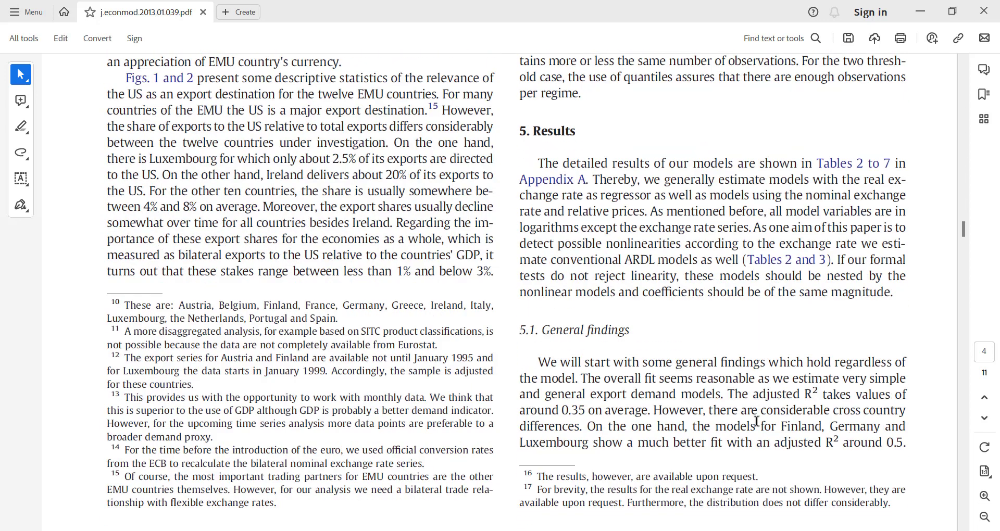
pyautogui.scroll(-10, 758, 427)
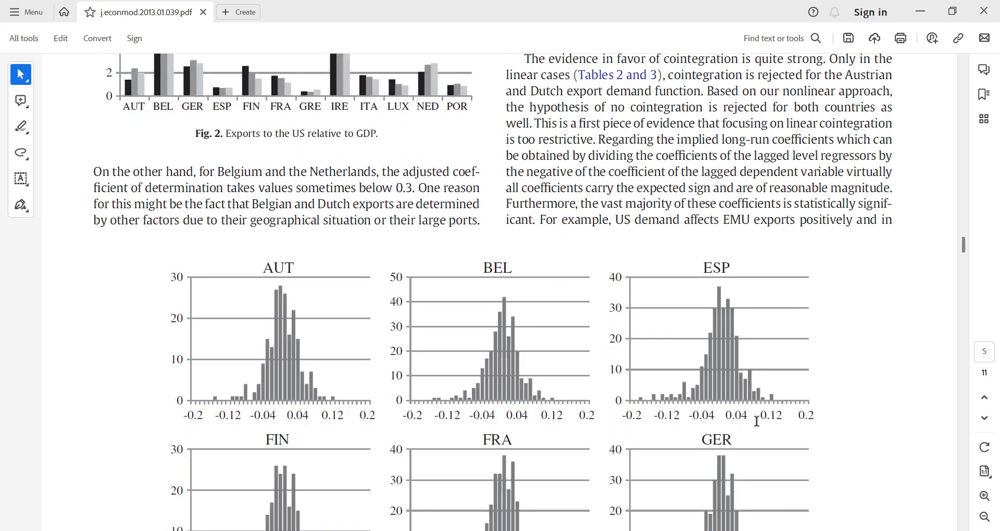
pyautogui.scroll(-10, 758, 426)
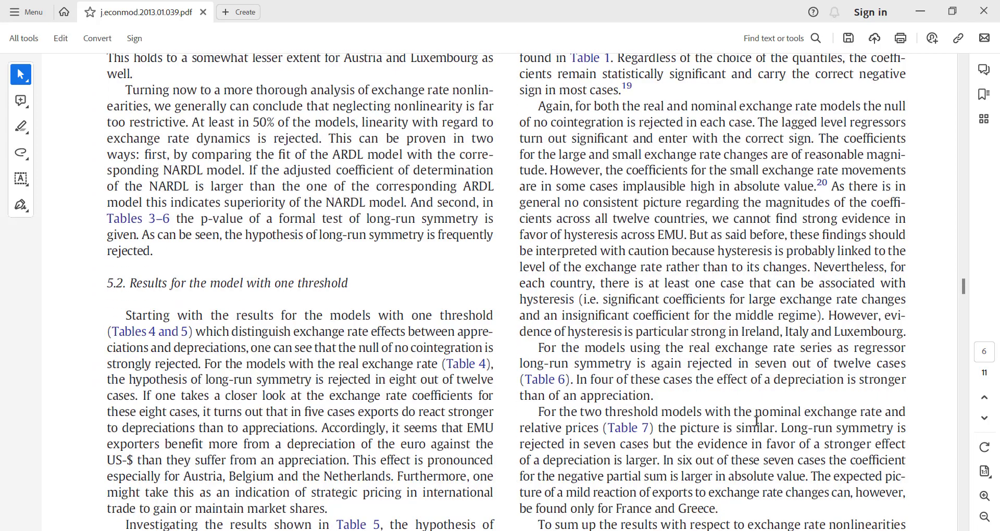
pyautogui.scroll(-5, 756, 420)
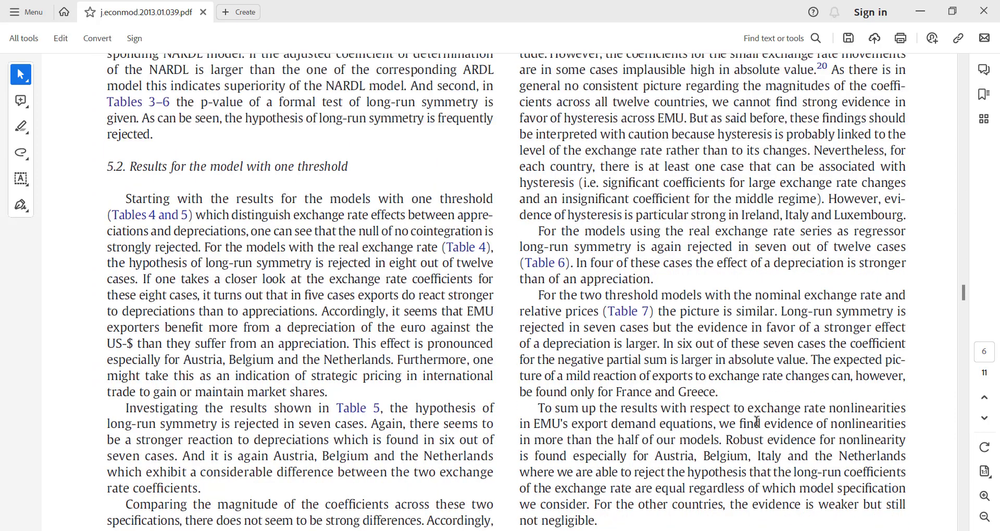
pyautogui.scroll(-8, 756, 421)
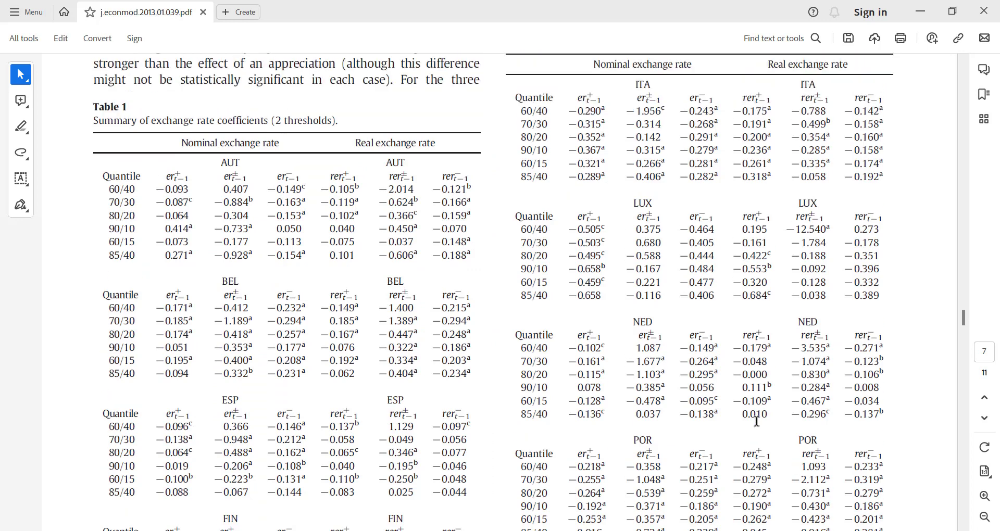
pyautogui.scroll(1, 425, 411)
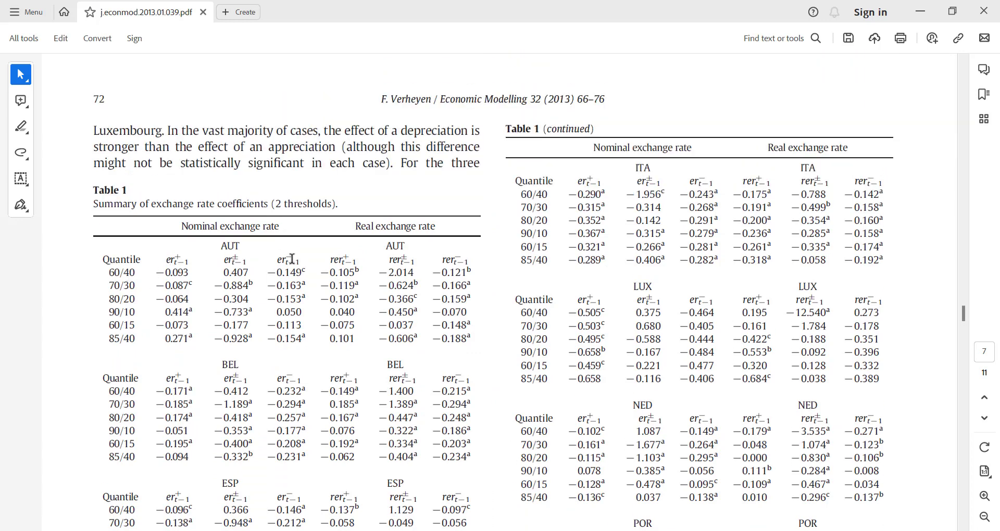
pyautogui.scroll(-8, 432, 391)
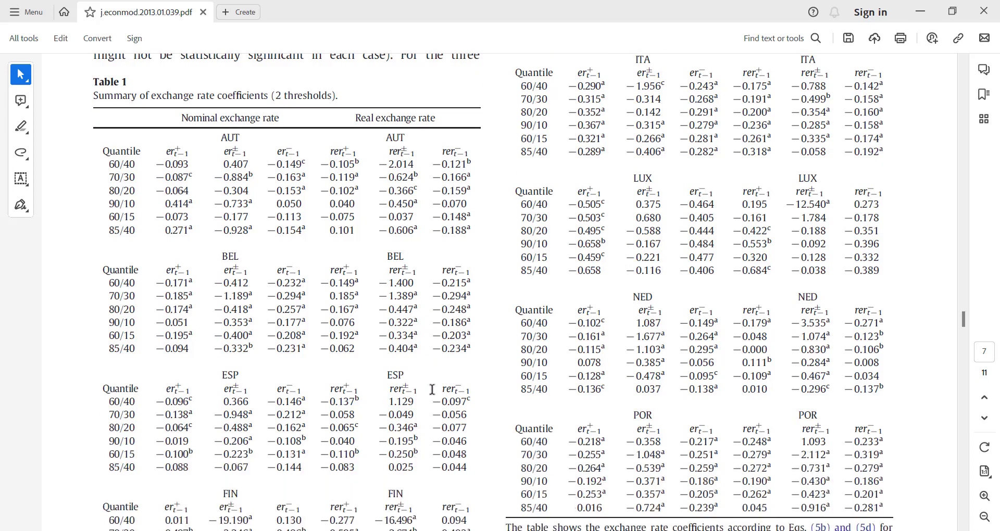
pyautogui.scroll(-19, 430, 386)
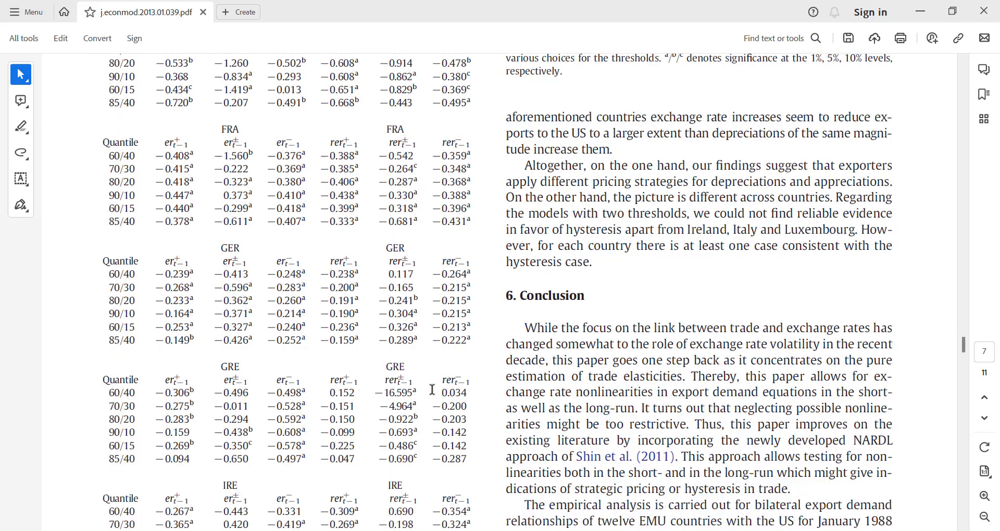
pyautogui.scroll(-20, 431, 389)
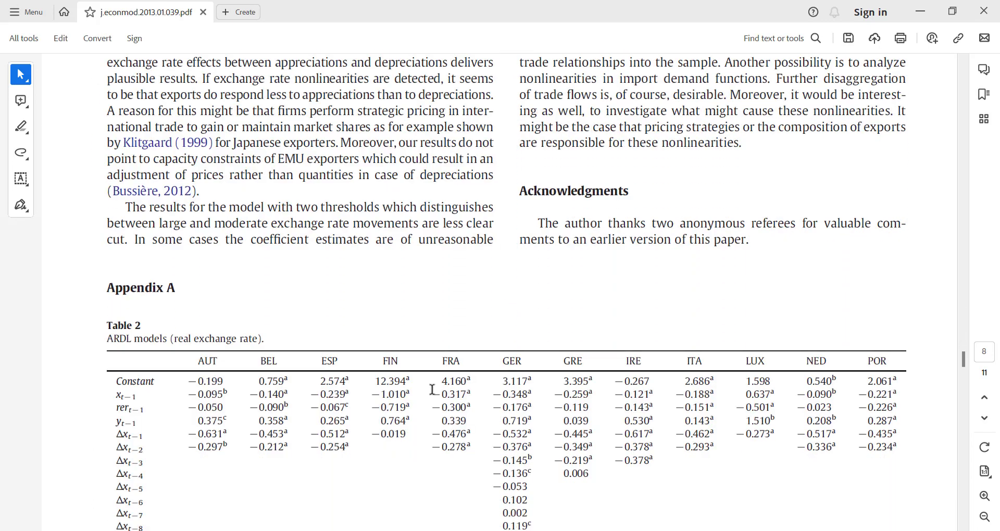
pyautogui.scroll(-11, 432, 390)
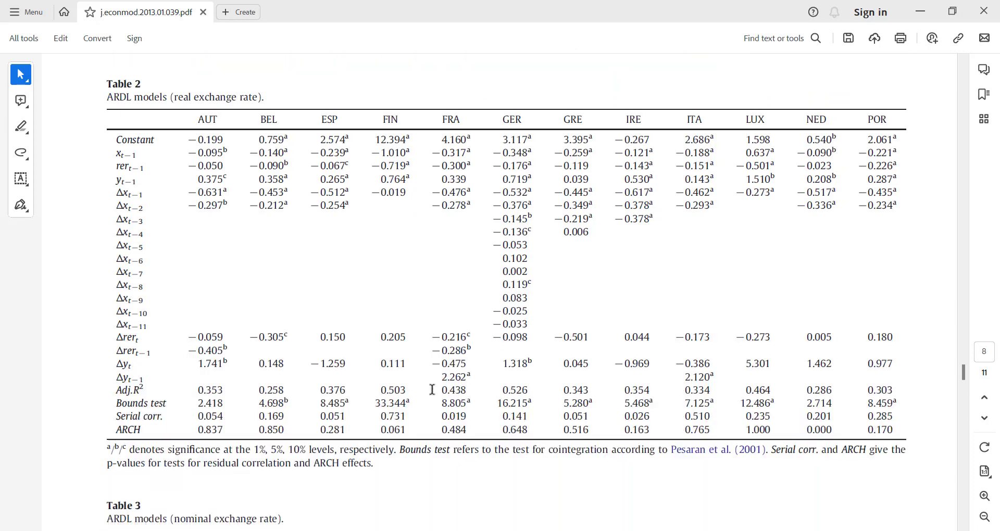
pyautogui.scroll(-11, 435, 395)
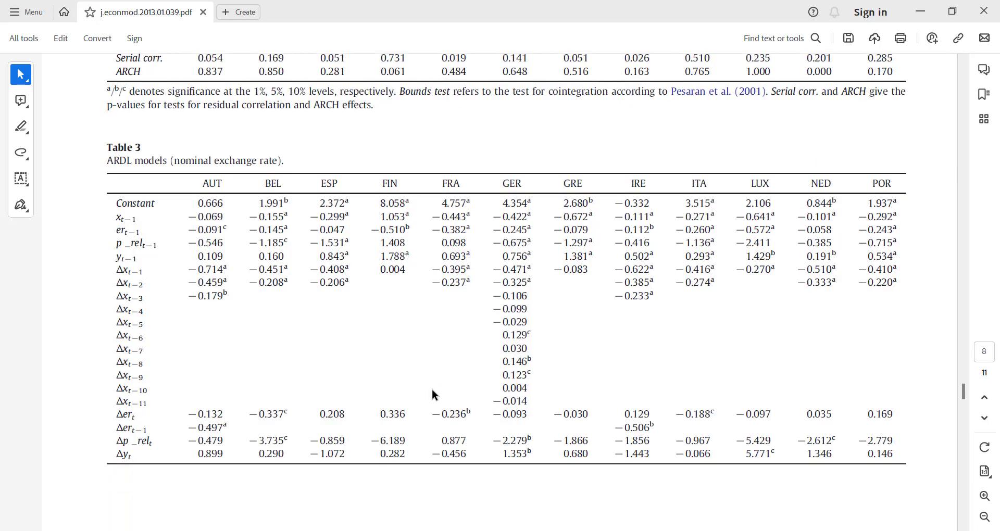
pyautogui.scroll(-16, 430, 396)
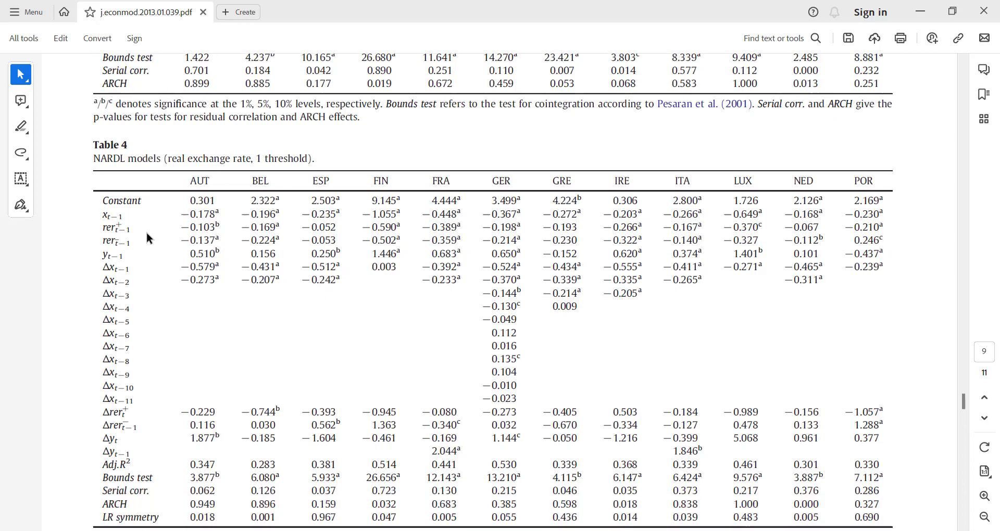
pyautogui.scroll(-12, 128, 244)
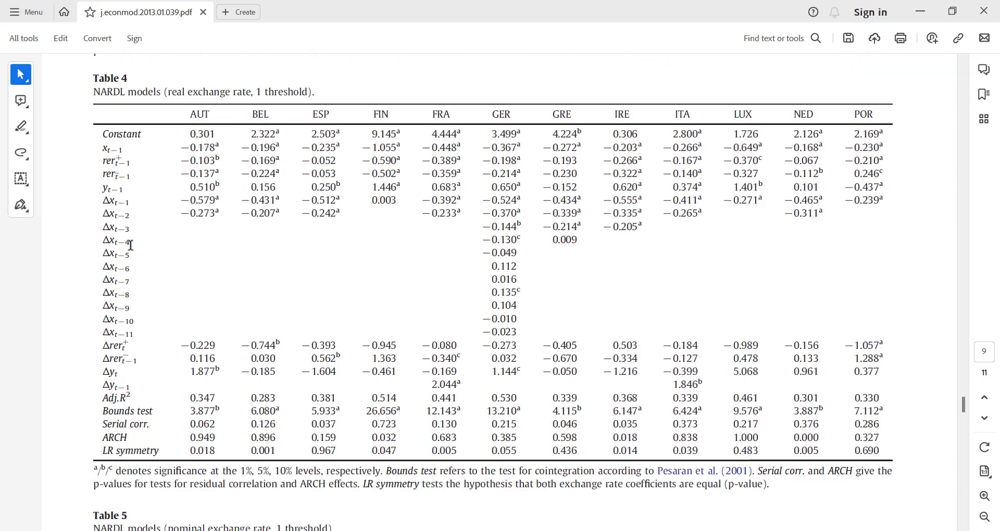
pyautogui.scroll(-1, 209, 385)
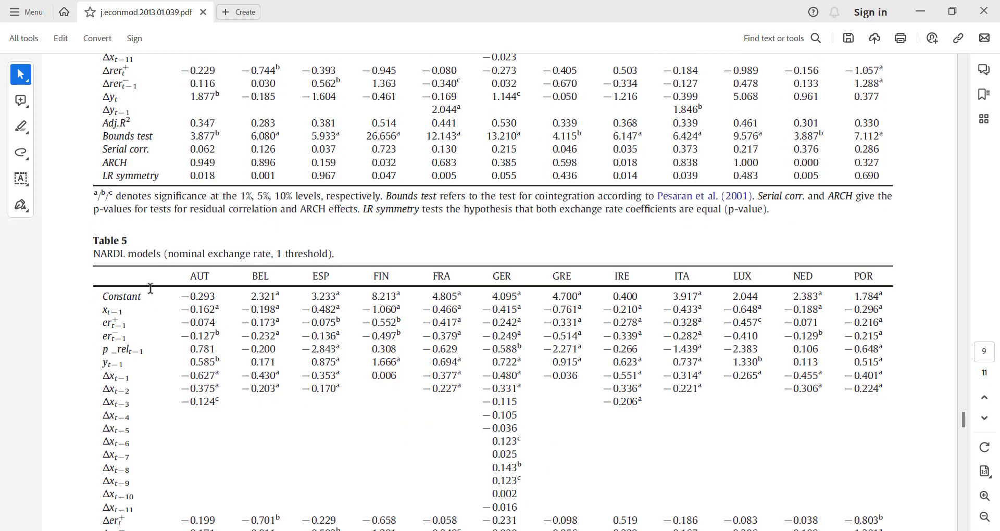
pyautogui.scroll(-20, 158, 355)
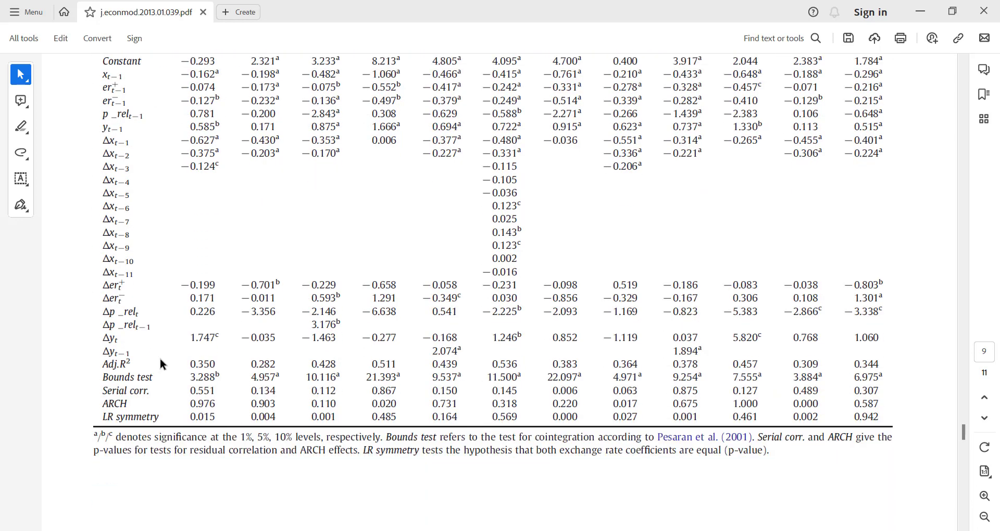
pyautogui.scroll(20, 160, 360)
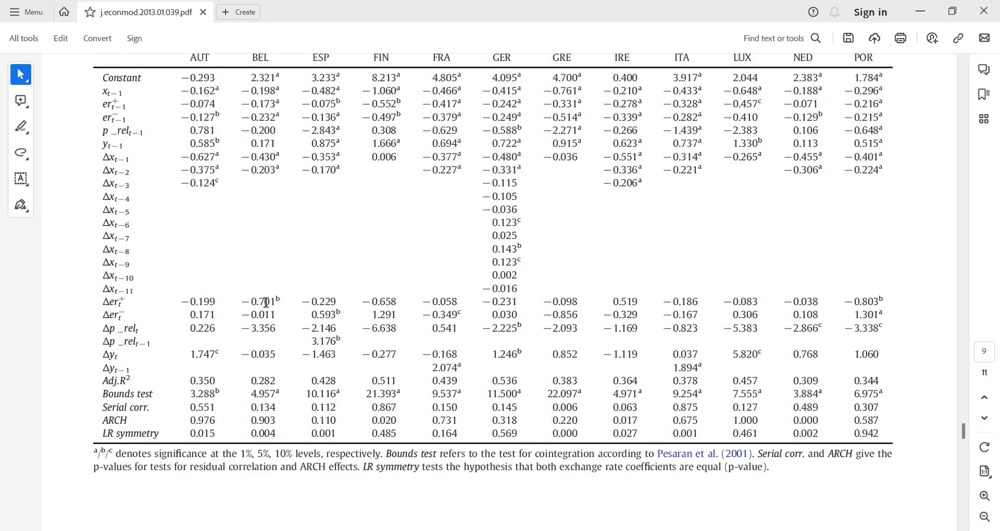
pyautogui.scroll(-20, 211, 363)
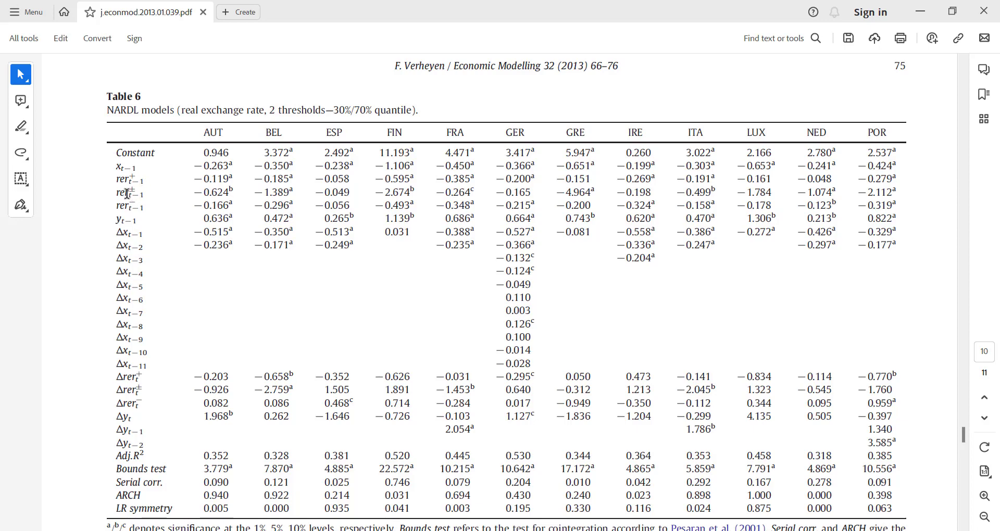
pyautogui.scroll(-5, 206, 416)
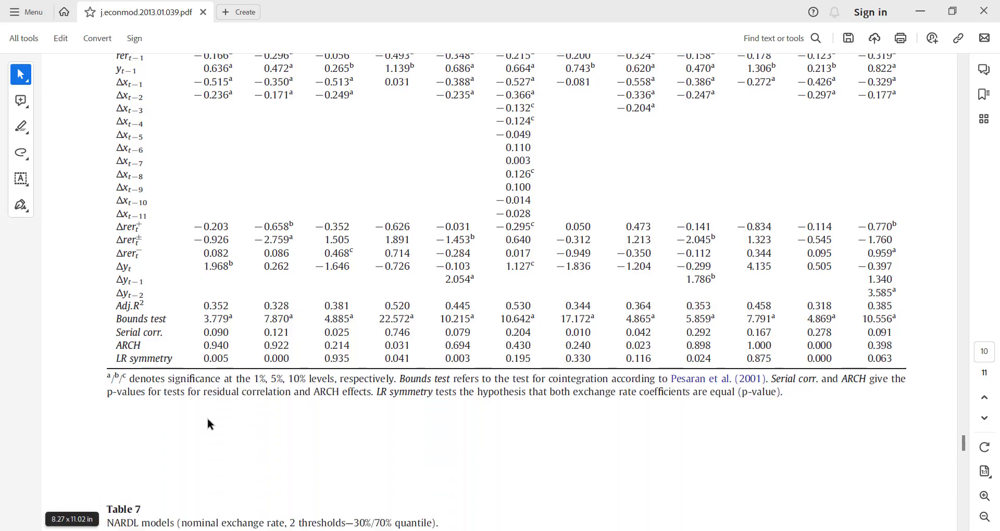
pyautogui.scroll(-15, 343, 498)
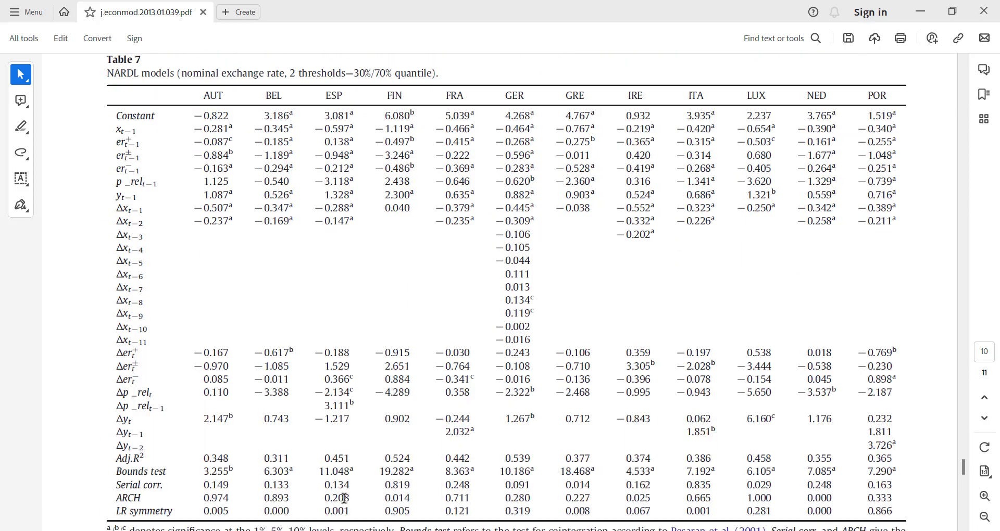
pyautogui.scroll(-8, 343, 498)
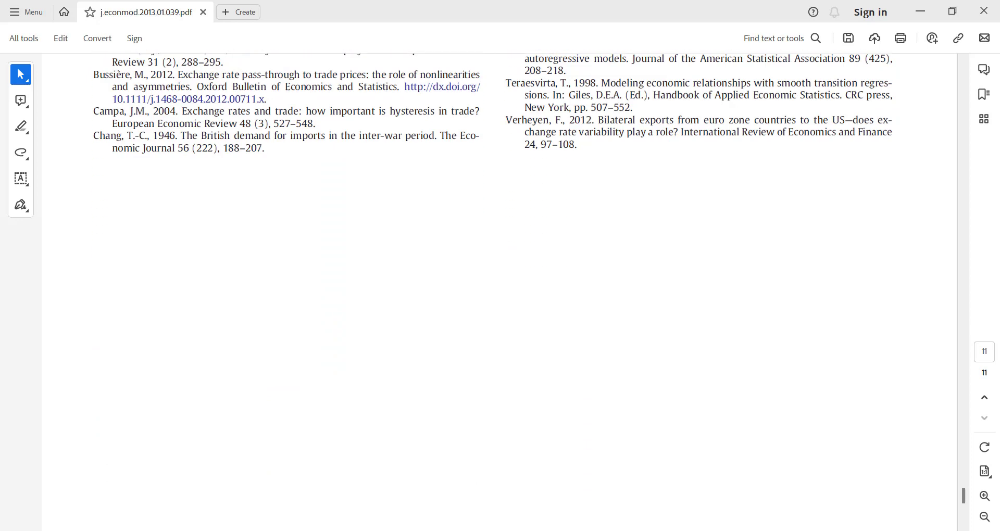
pyautogui.moveTo(673, 530)
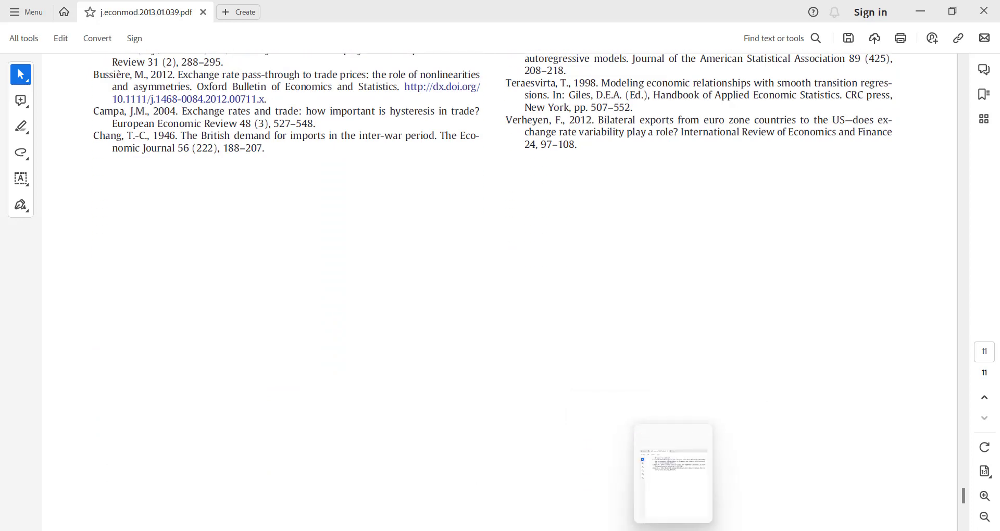
pyautogui.moveTo(529, 530)
pyautogui.click(599, 482)
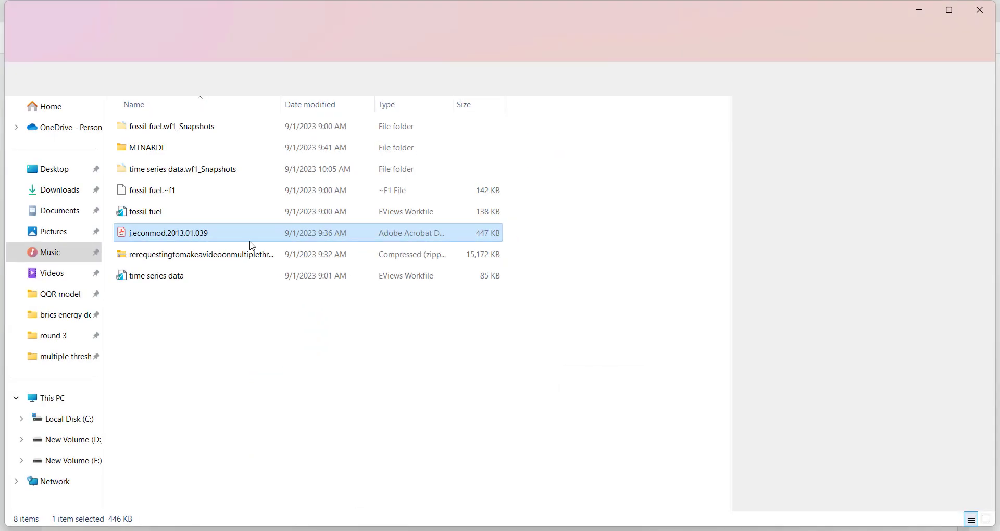
pyautogui.doubleClick(135, 148)
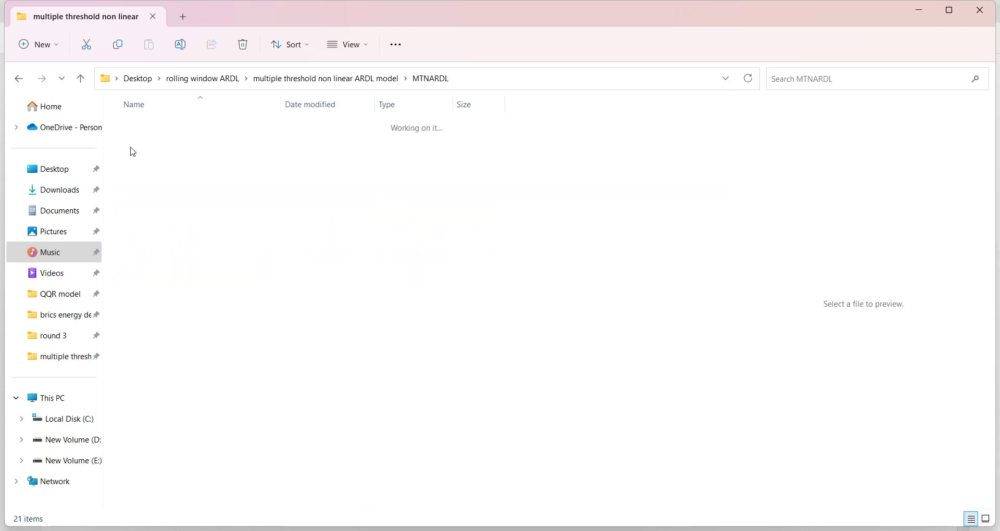
pyautogui.doubleClick(128, 128)
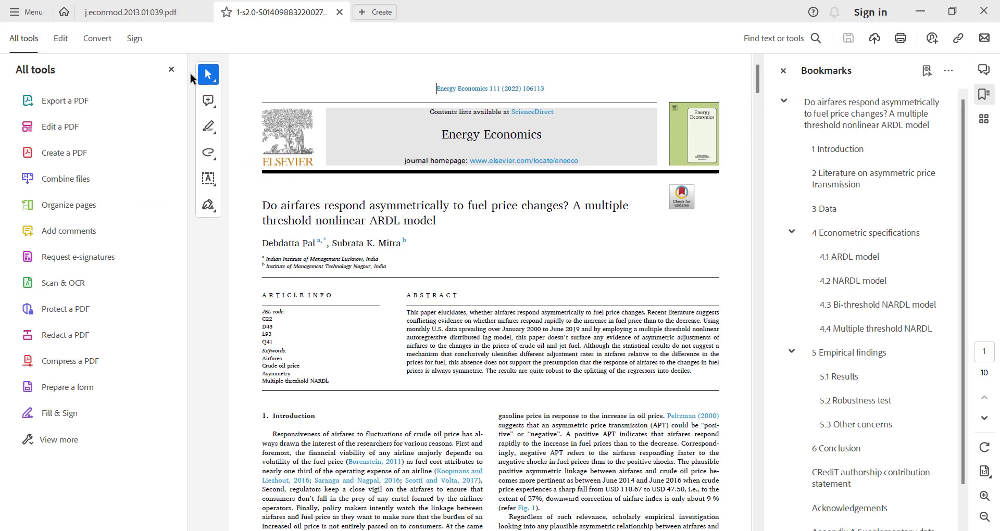
pyautogui.click(171, 69)
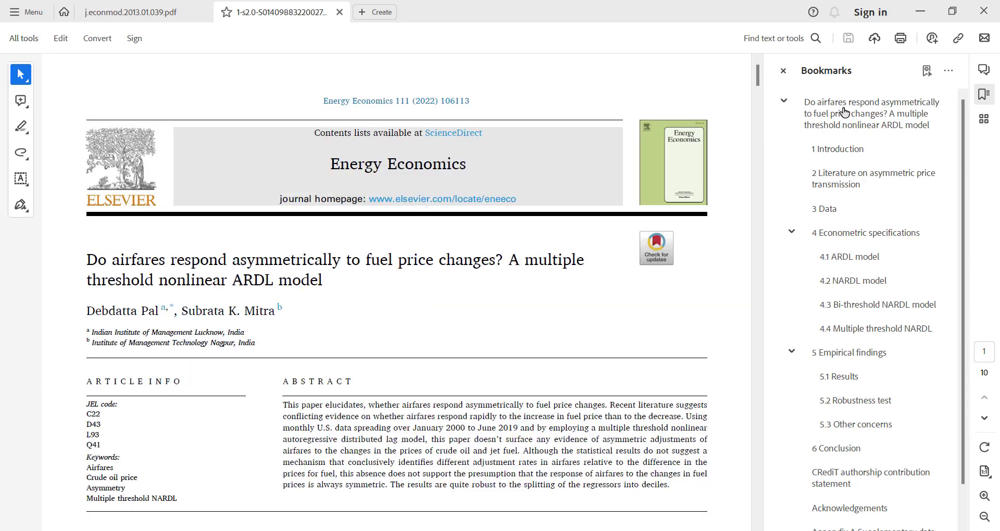
# Hide the bookmarks pane and scroll to page 5's Table 2 unit root tests and Table 5 ARDL results
pyautogui.click(782, 70)
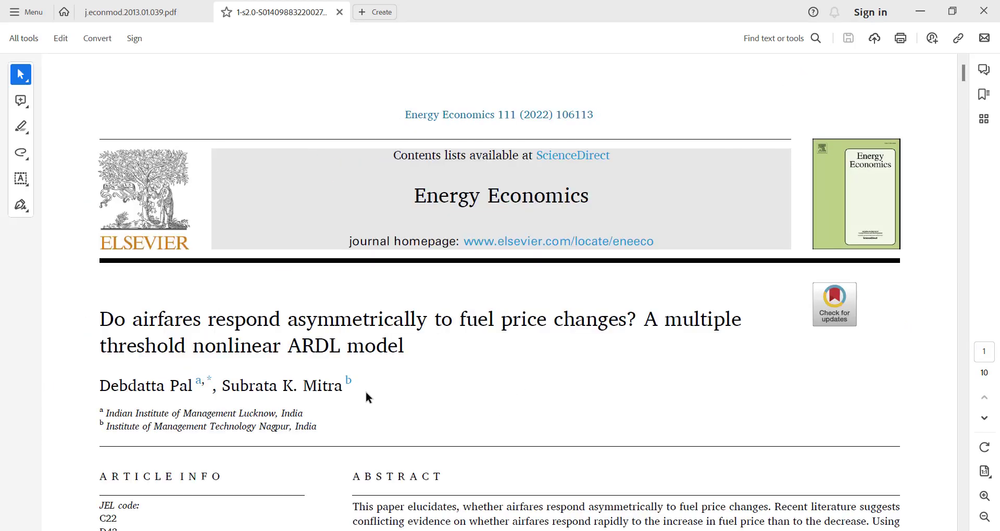
pyautogui.scroll(-3, 364, 395)
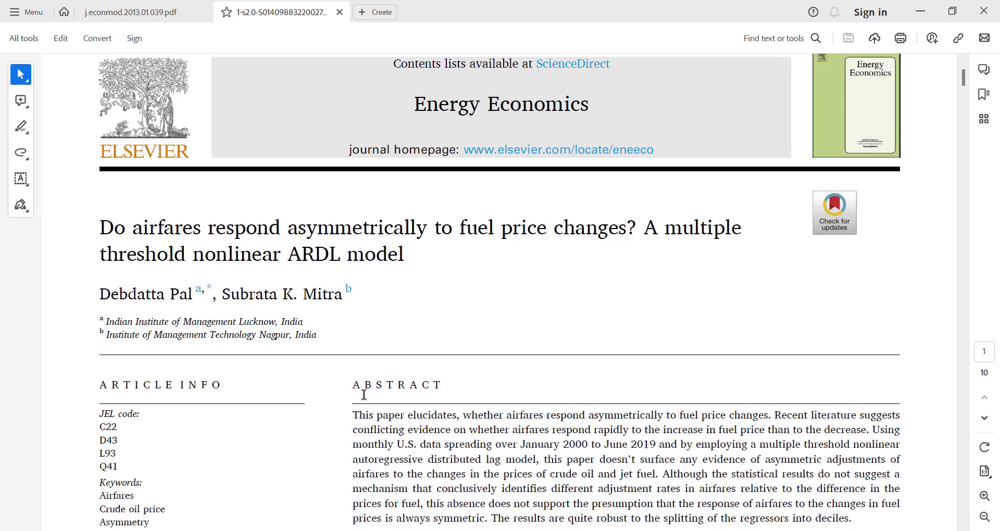
pyautogui.scroll(-6, 364, 395)
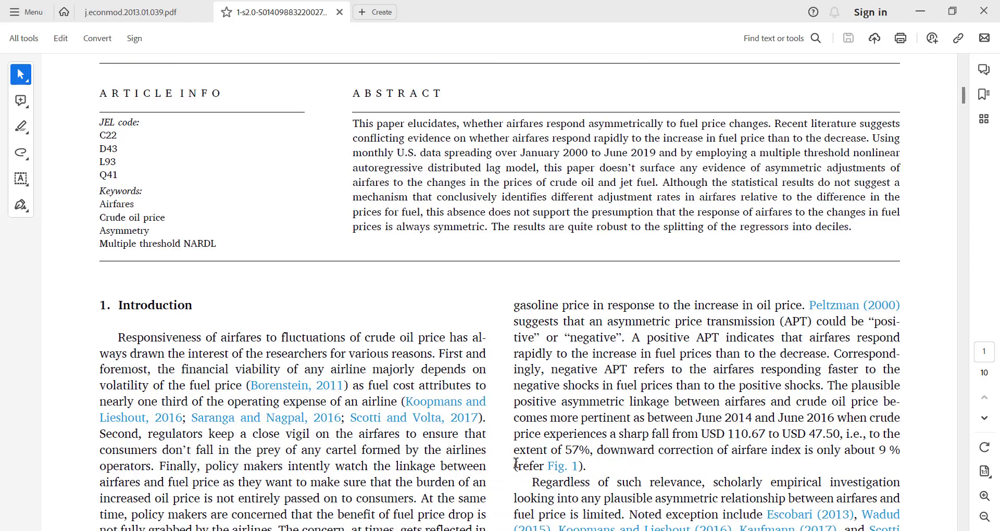
pyautogui.scroll(-6, 748, 466)
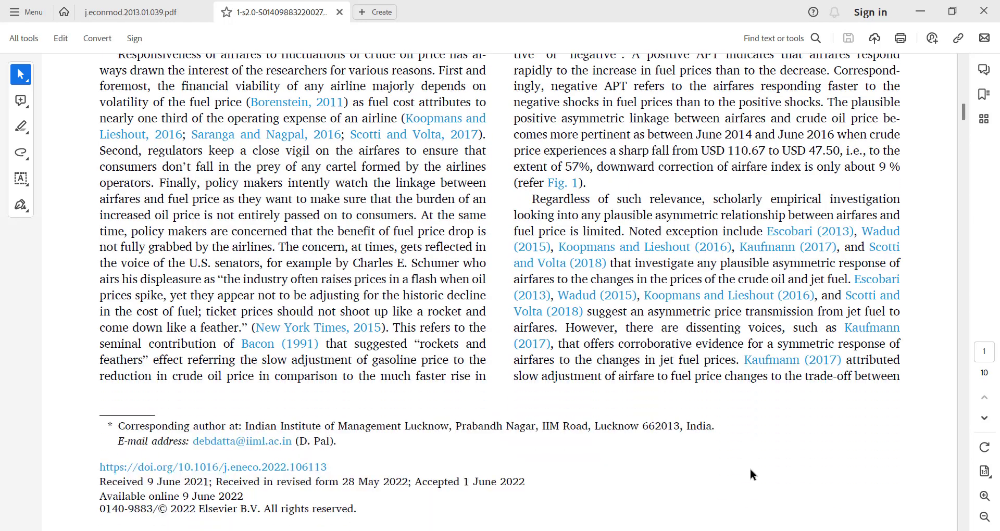
pyautogui.scroll(-2, 748, 466)
pyautogui.moveTo(964, 113); pyautogui.dragTo(970, 159)
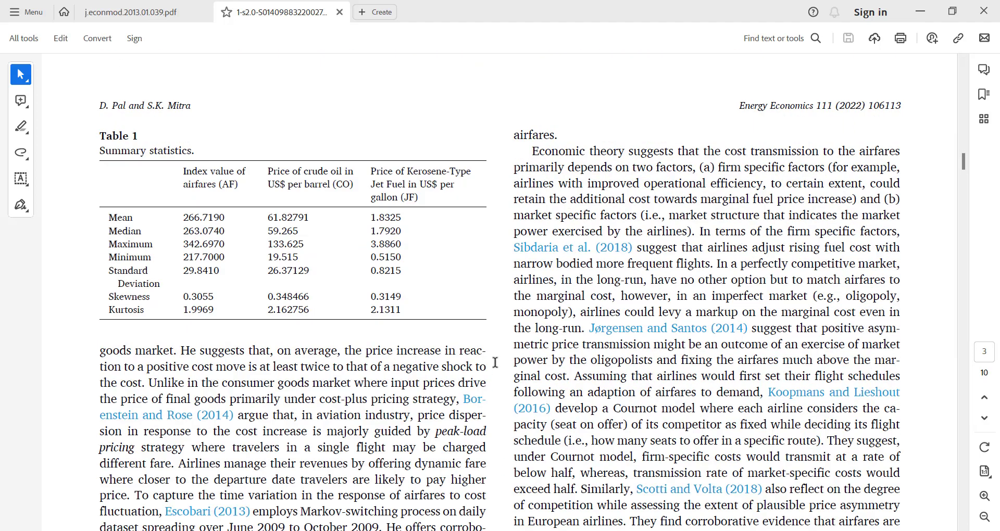
pyautogui.scroll(-3, 494, 362)
pyautogui.scroll(-6, 495, 363)
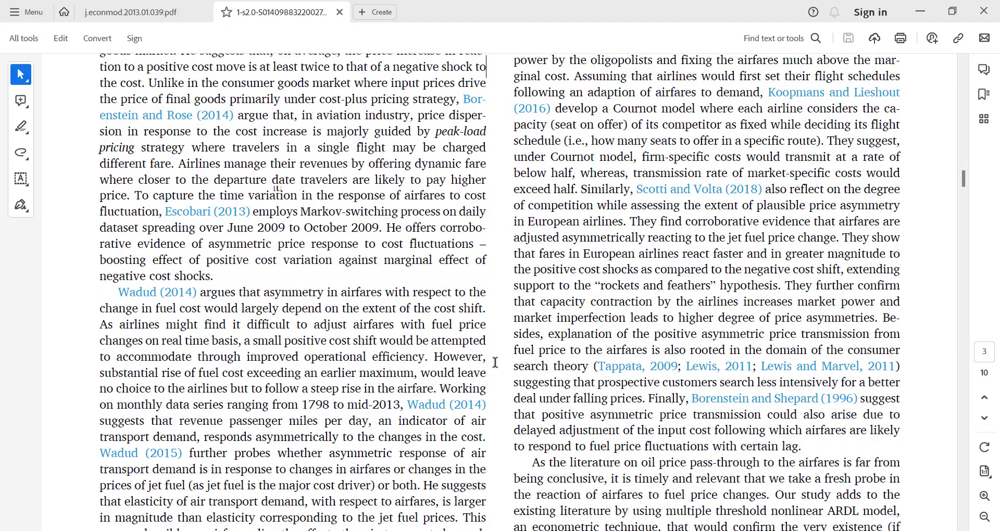
pyautogui.scroll(-4, 495, 363)
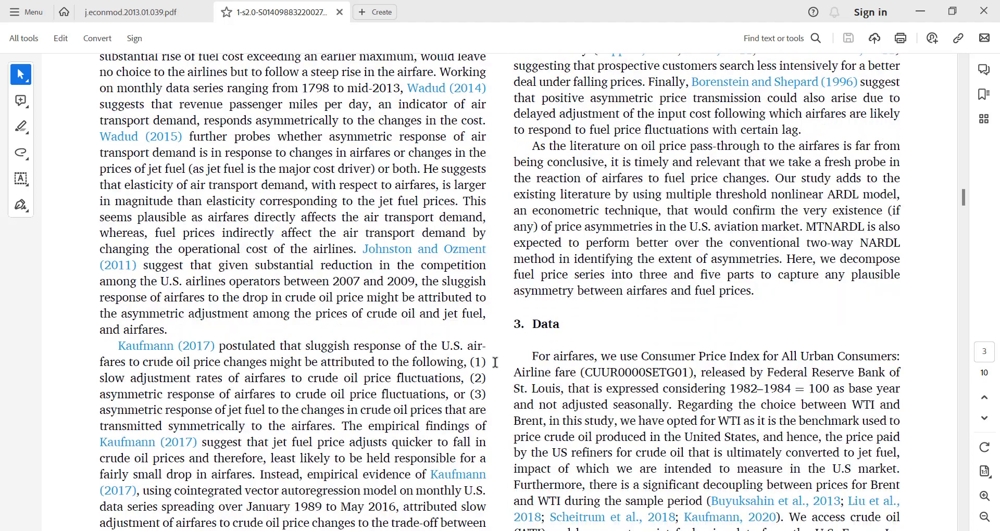
pyautogui.scroll(-10, 533, 465)
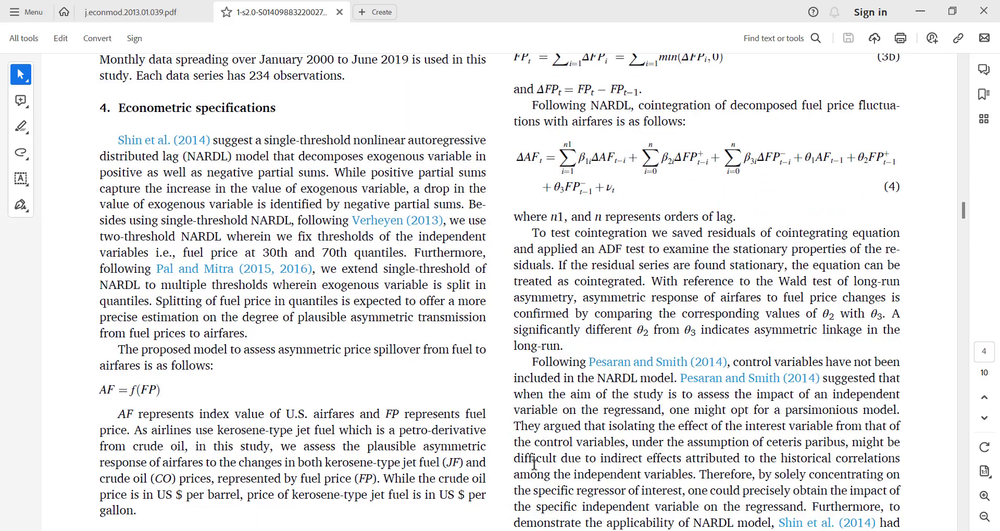
pyautogui.scroll(1, 533, 465)
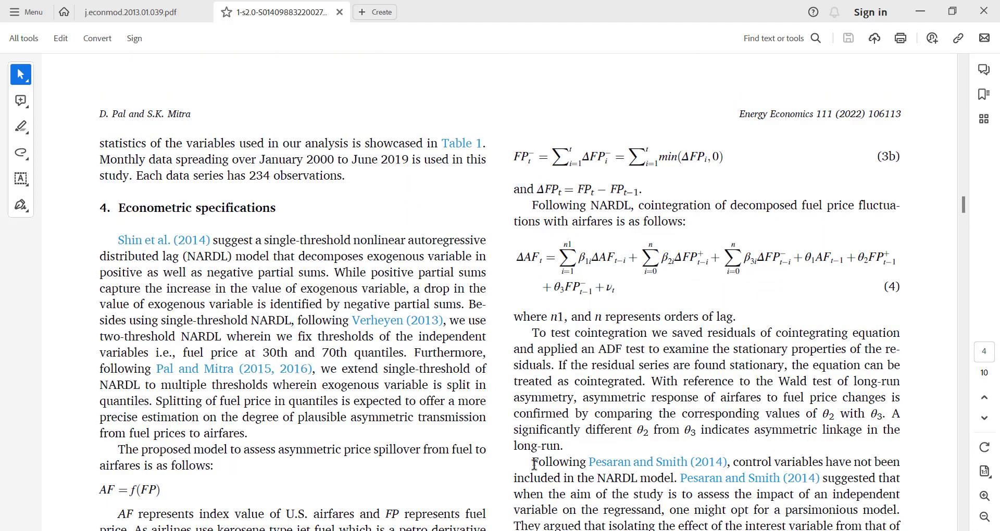
pyautogui.scroll(-9, 534, 465)
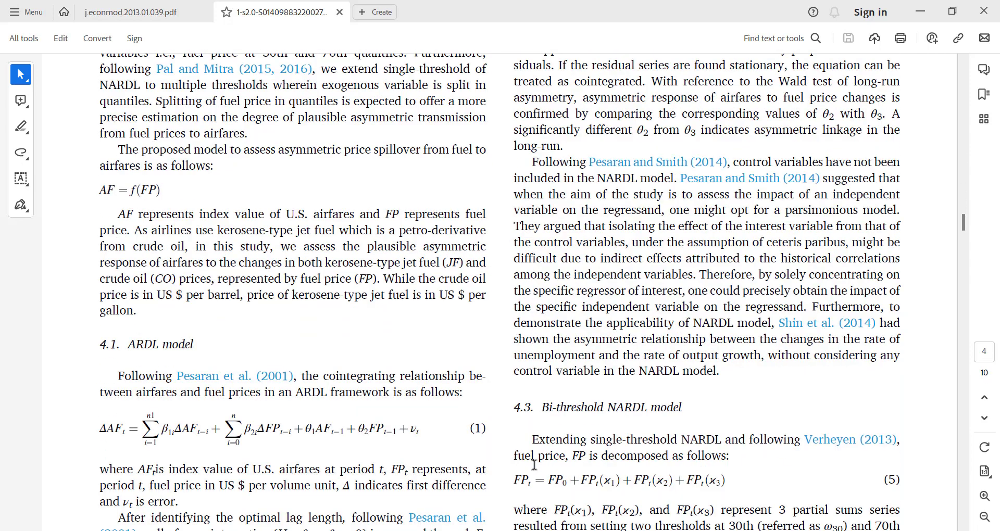
pyautogui.scroll(-3, 533, 464)
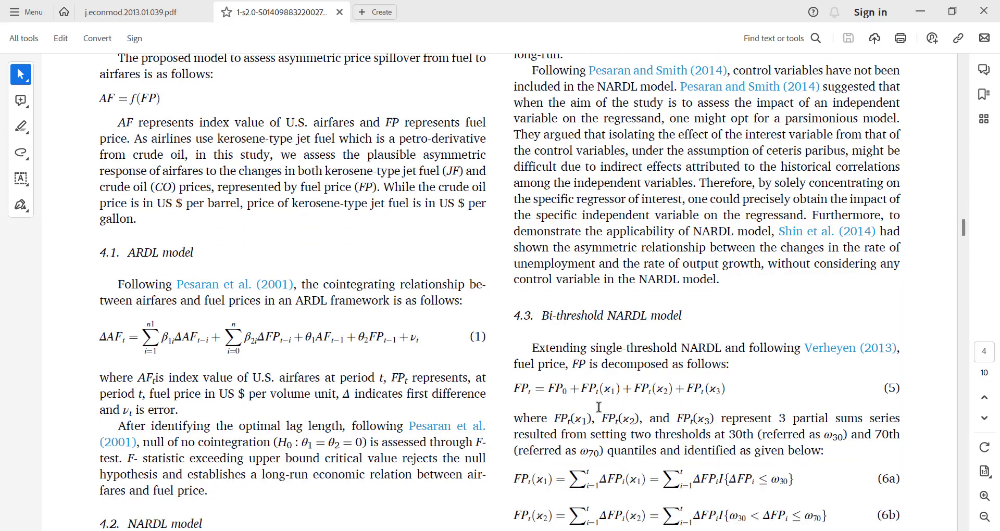
pyautogui.scroll(-1, 599, 407)
pyautogui.scroll(-4, 370, 424)
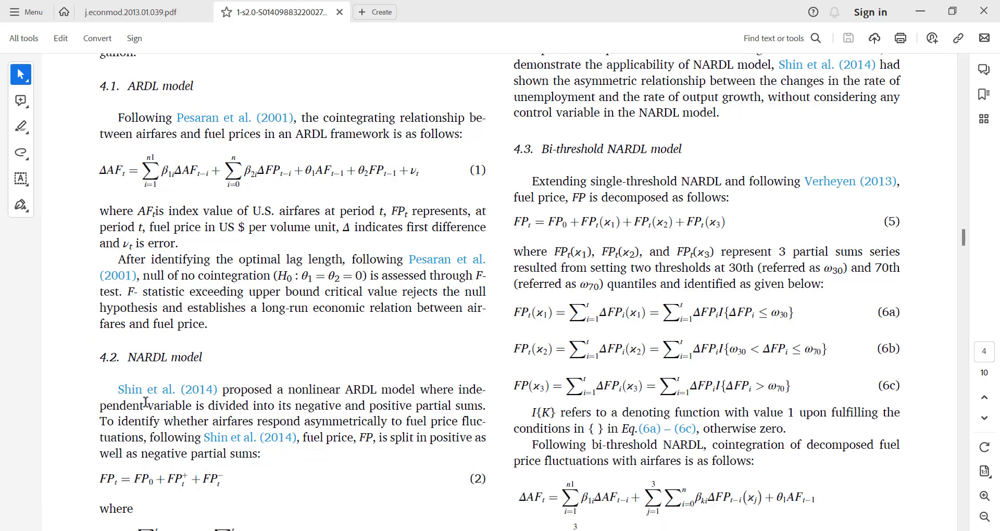
pyautogui.scroll(-2, 200, 488)
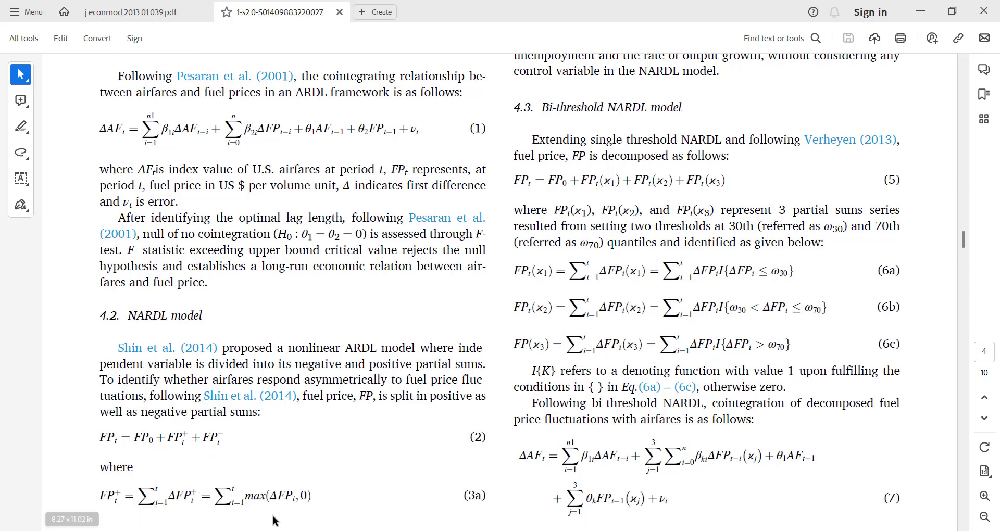
pyautogui.scroll(-2, 292, 489)
pyautogui.scroll(10, 365, 435)
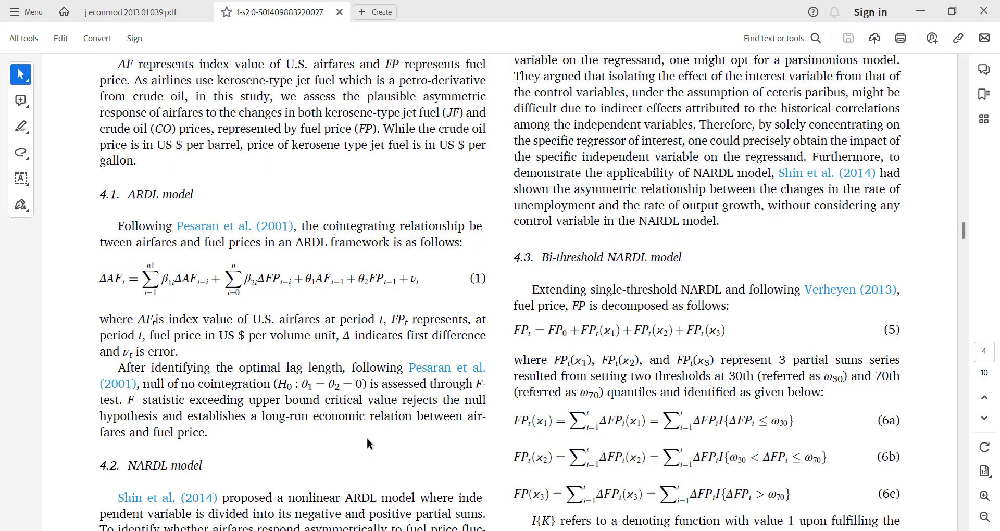
pyautogui.scroll(-4, 745, 333)
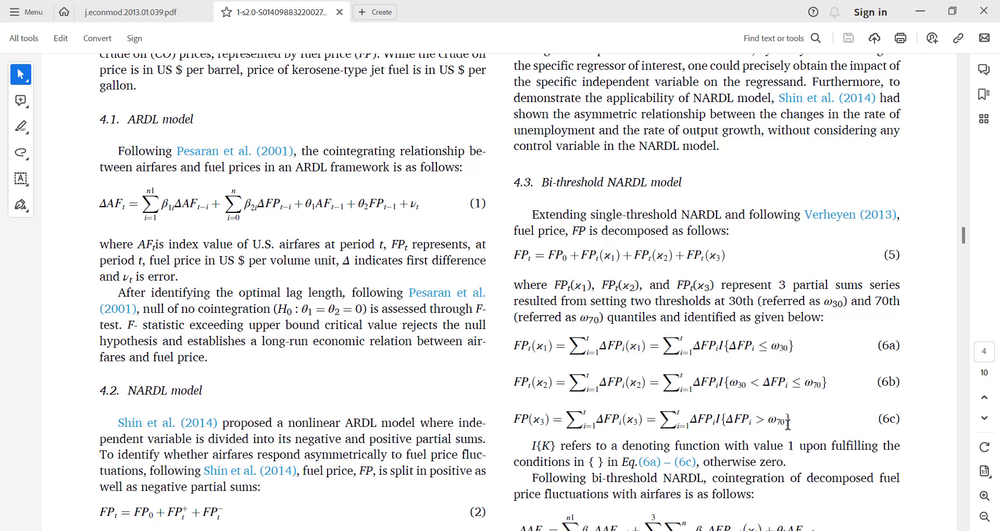
pyautogui.scroll(-8, 773, 436)
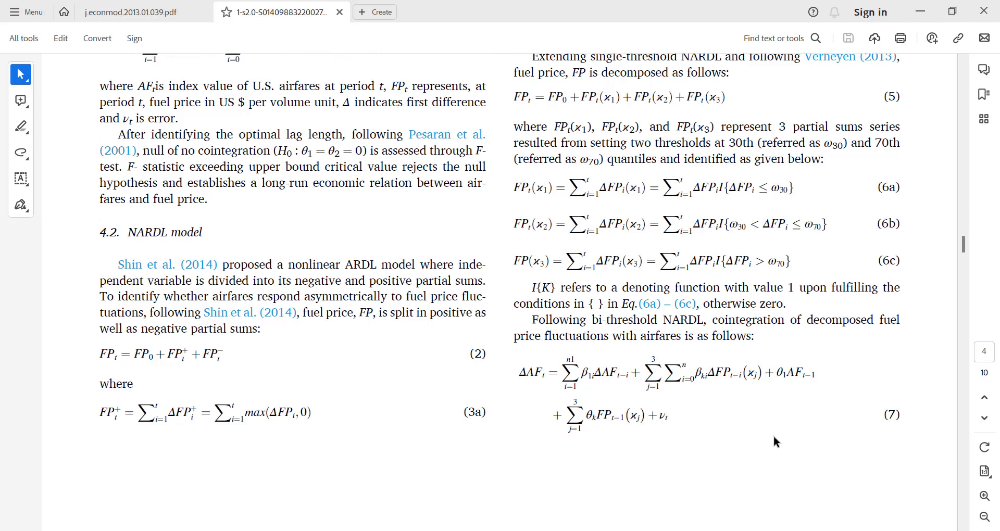
pyautogui.scroll(-20, 812, 430)
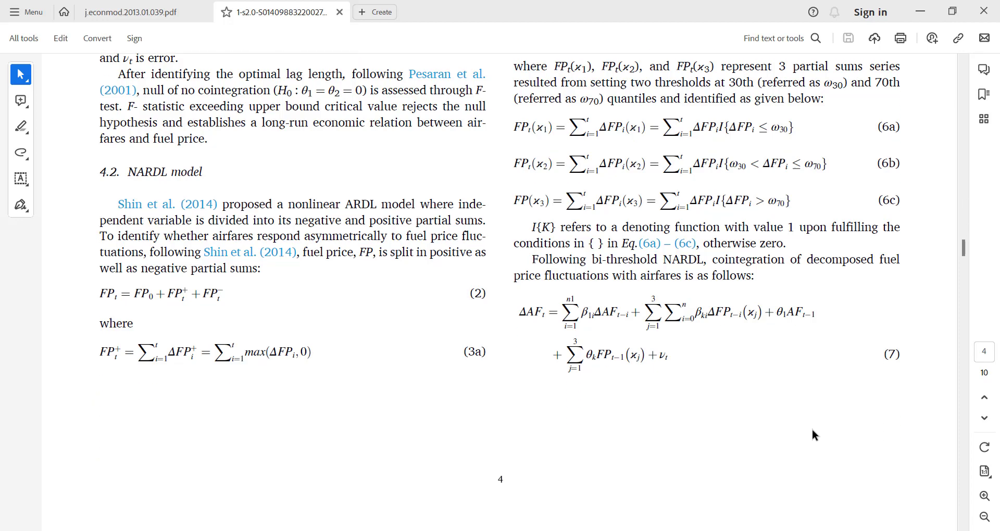
pyautogui.scroll(20, 810, 426)
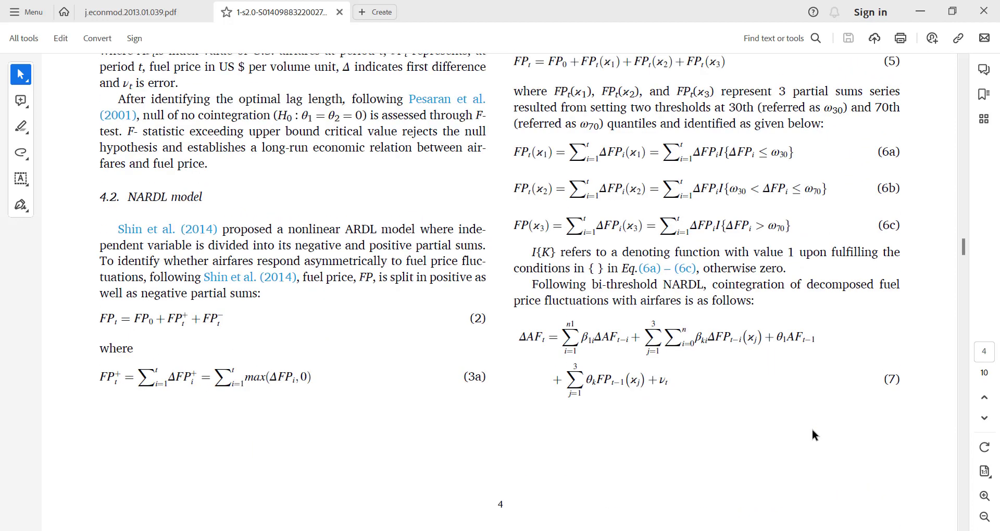
pyautogui.scroll(-18, 810, 426)
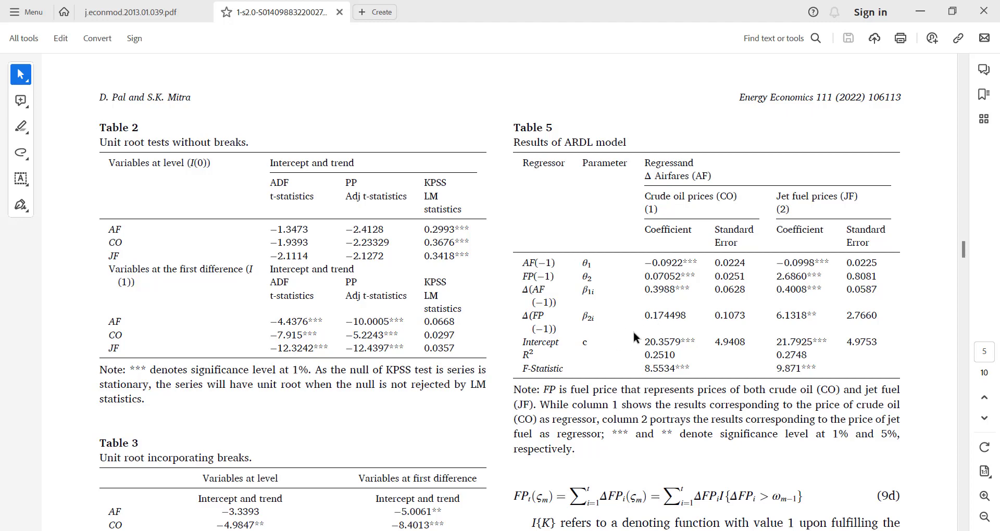
# Scroll through Tables 6–13, ending at page 8's pairwise coefficient equality tests for ten partial sums
pyautogui.scroll(-3, 572, 412)
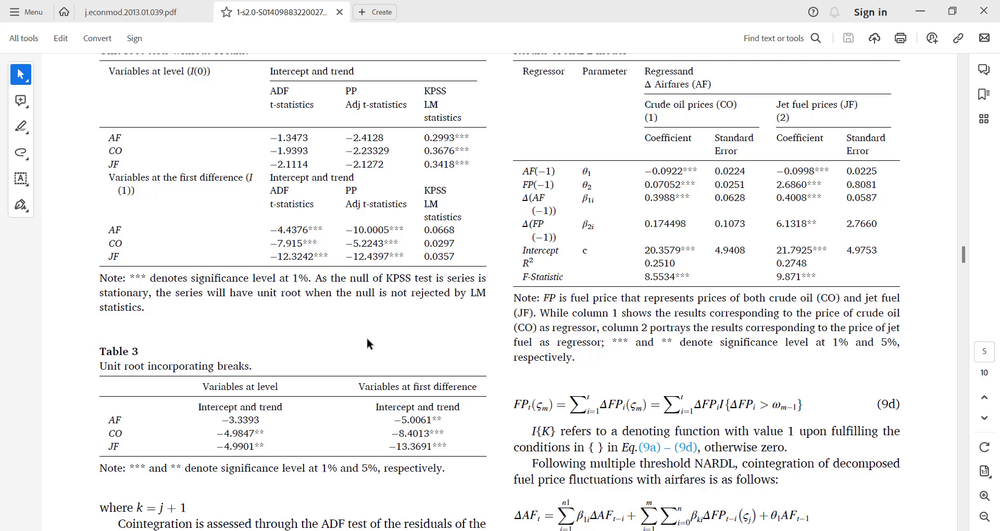
pyautogui.scroll(-1, 636, 395)
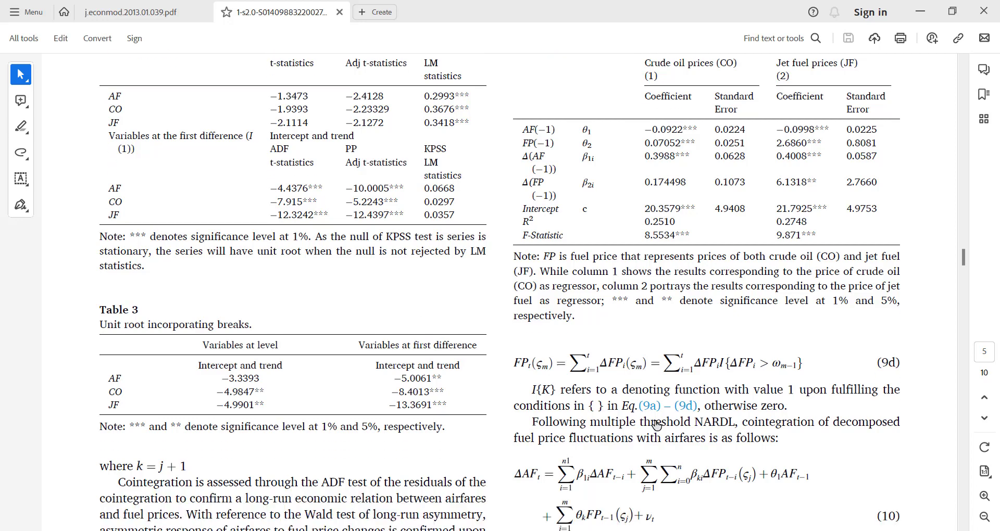
pyautogui.scroll(-7, 656, 425)
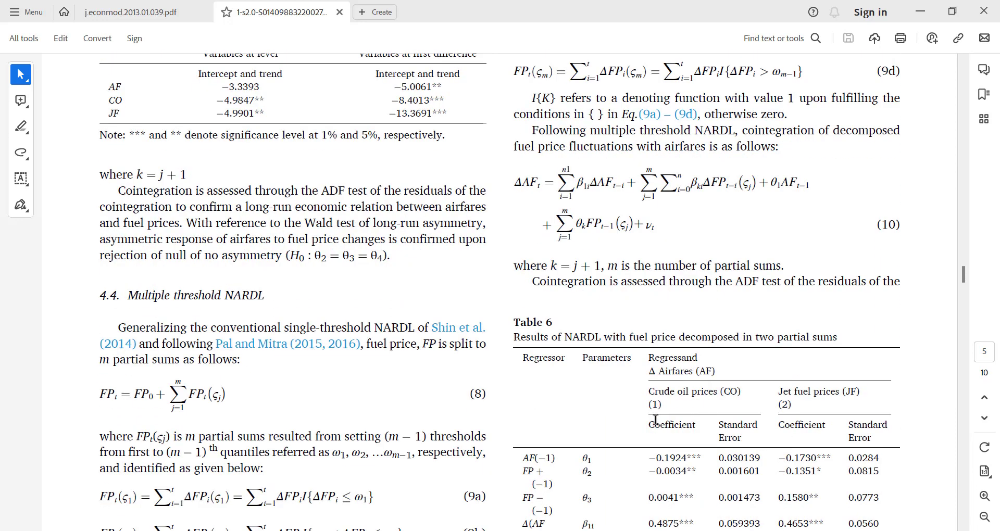
pyautogui.scroll(-4, 655, 420)
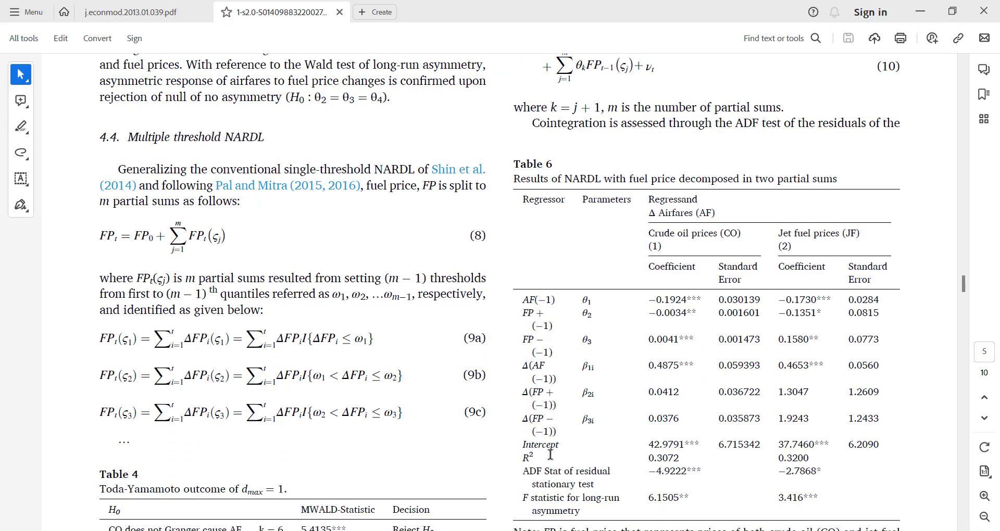
pyautogui.scroll(-3, 493, 363)
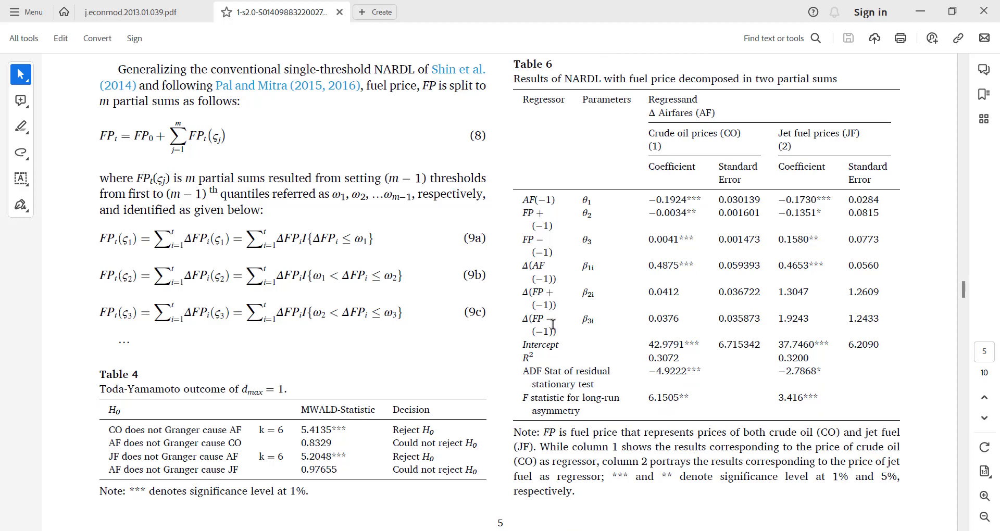
pyautogui.scroll(-15, 441, 472)
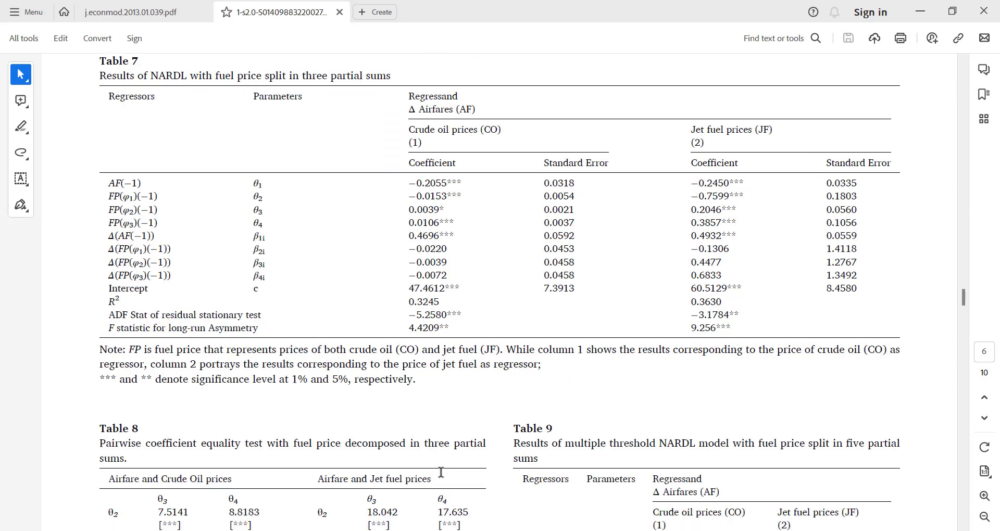
pyautogui.scroll(2, 443, 477)
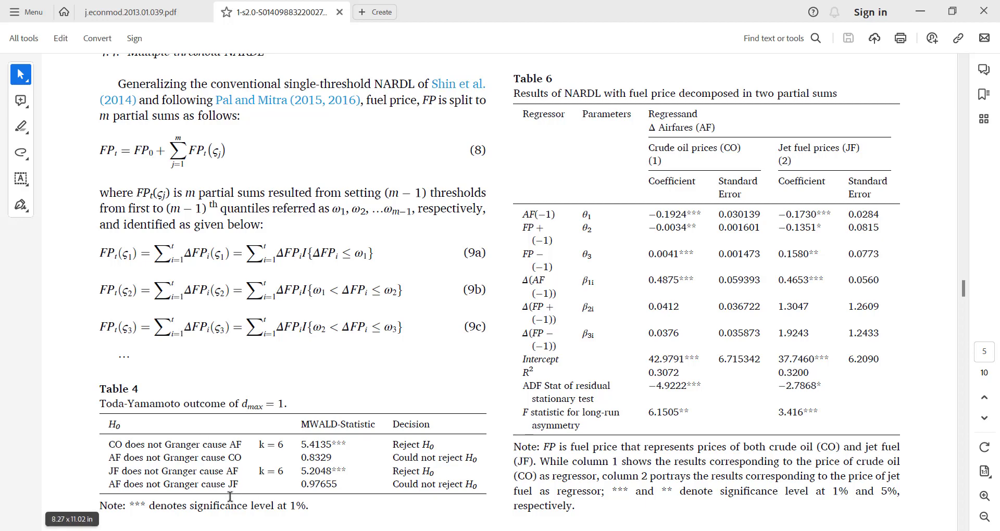
pyautogui.scroll(-1, 311, 495)
pyautogui.scroll(-10, 311, 495)
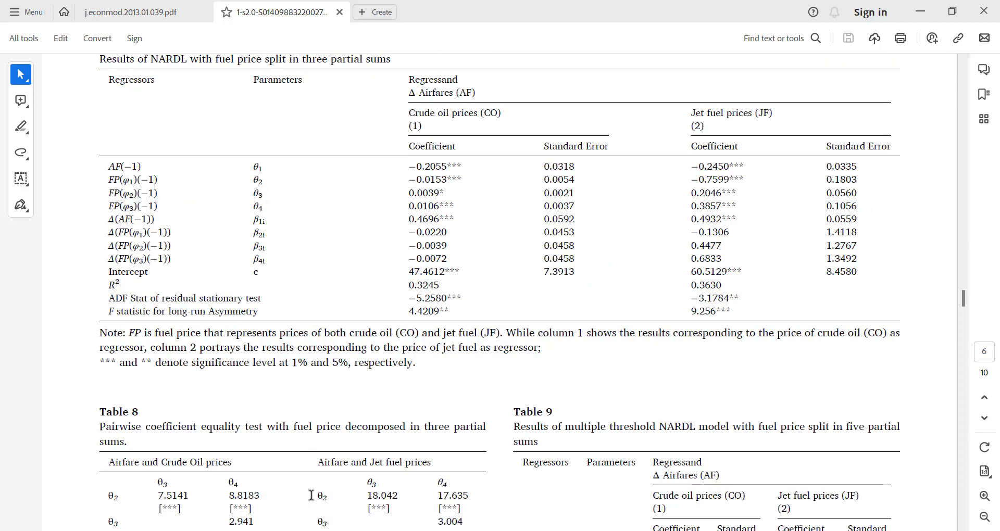
pyautogui.scroll(1, 186, 247)
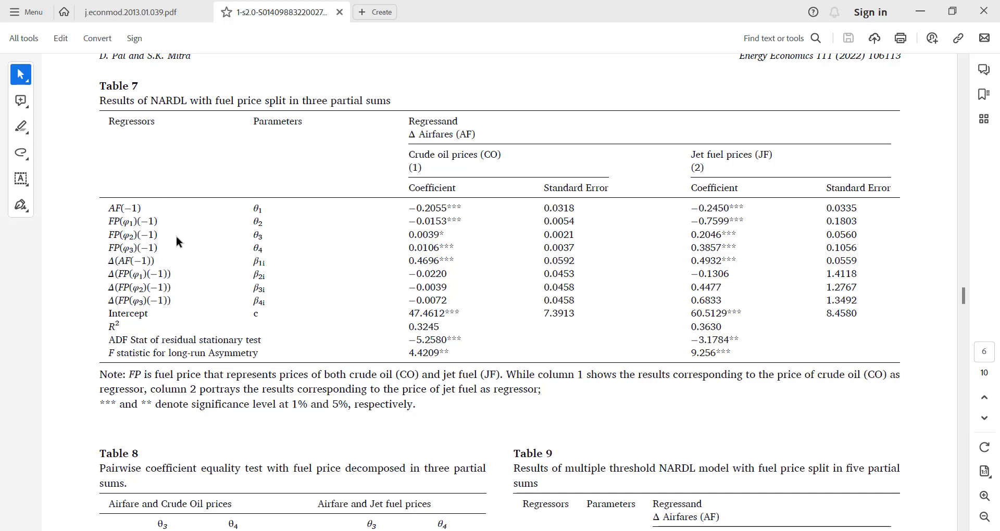
pyautogui.scroll(-6, 224, 325)
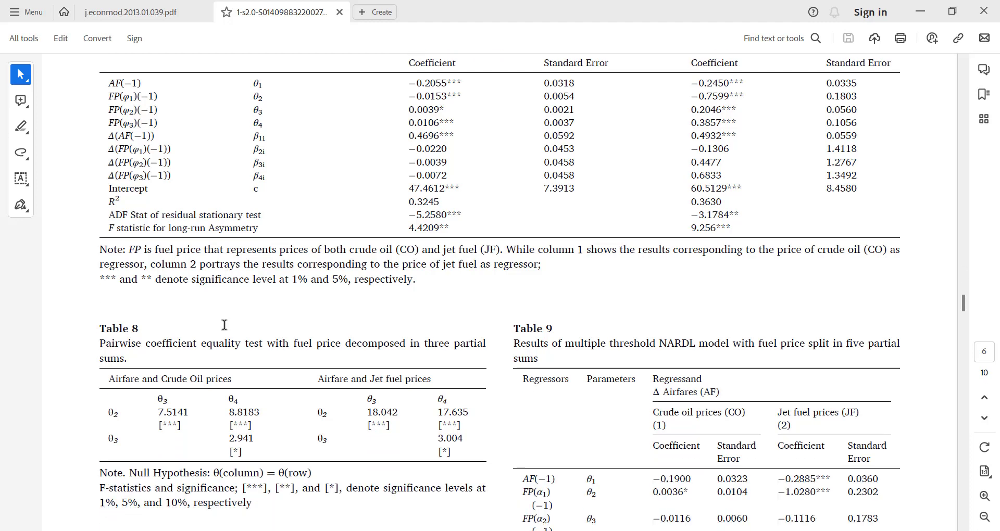
pyautogui.scroll(-12, 417, 434)
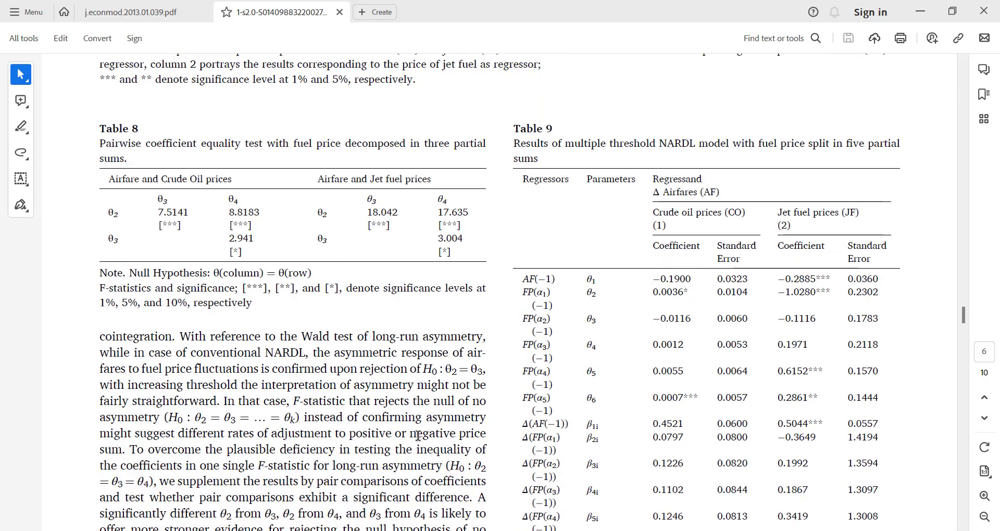
pyautogui.scroll(-6, 418, 436)
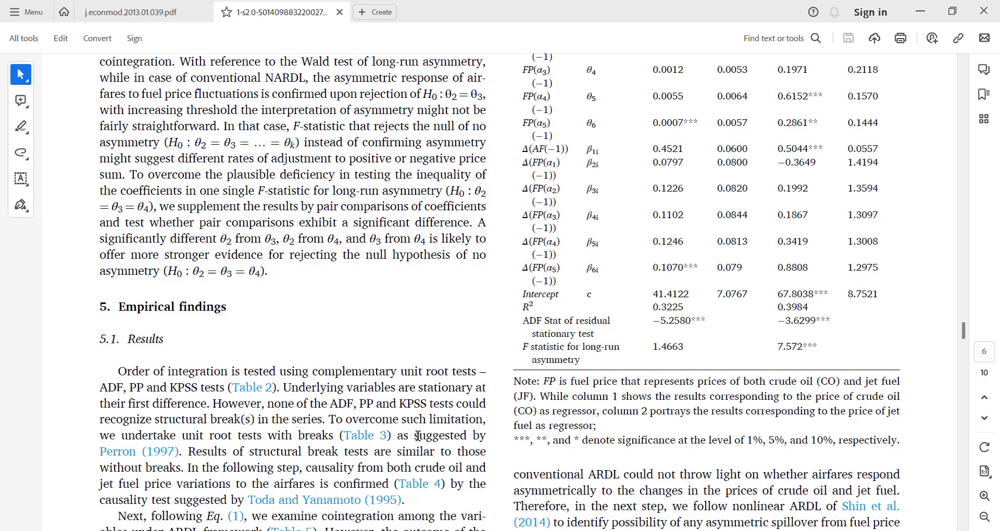
pyautogui.scroll(-10, 417, 435)
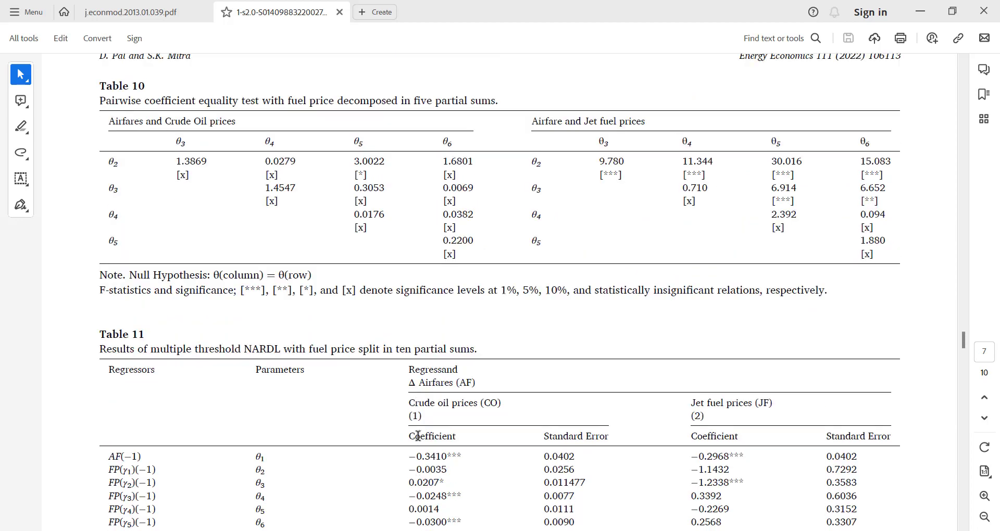
pyautogui.scroll(-8, 348, 364)
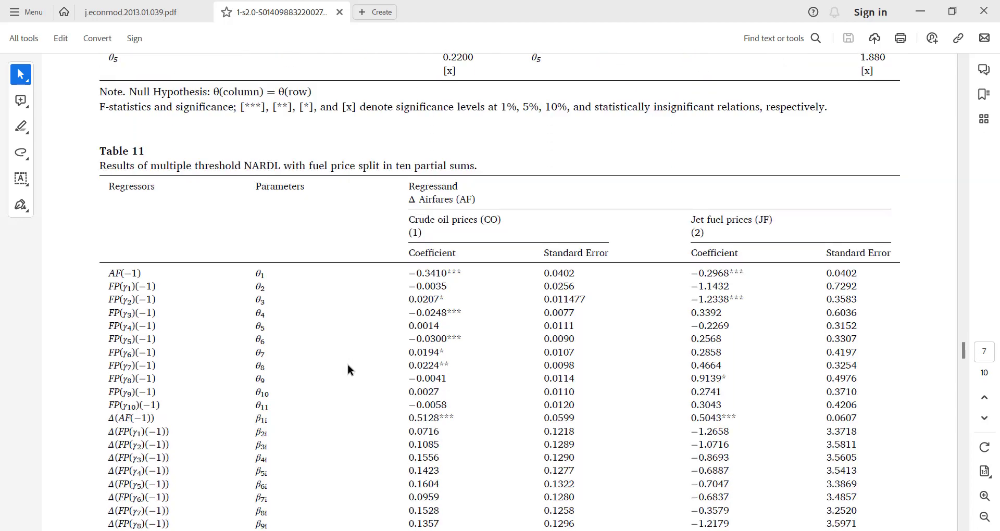
pyautogui.scroll(-4, 348, 365)
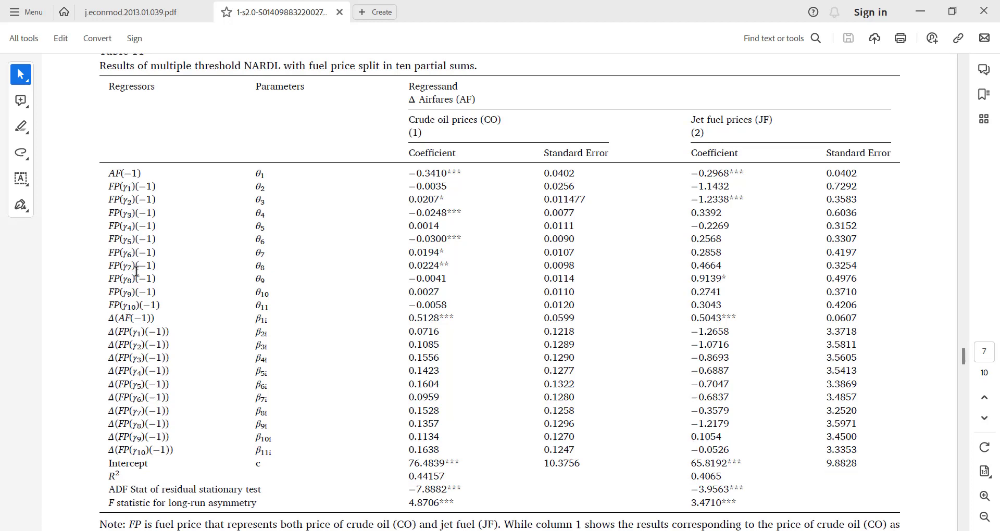
pyautogui.scroll(-4, 453, 332)
pyautogui.scroll(-12, 453, 333)
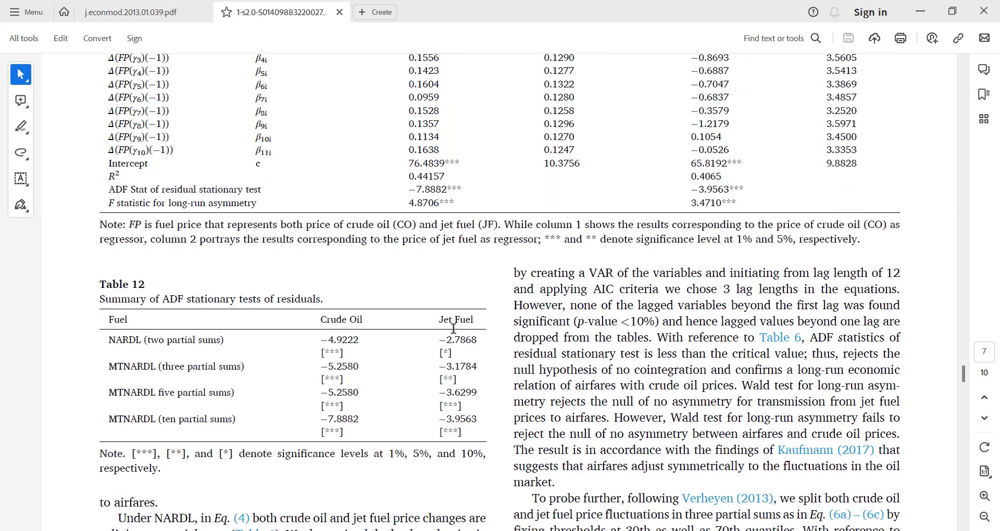
pyautogui.scroll(-20, 550, 354)
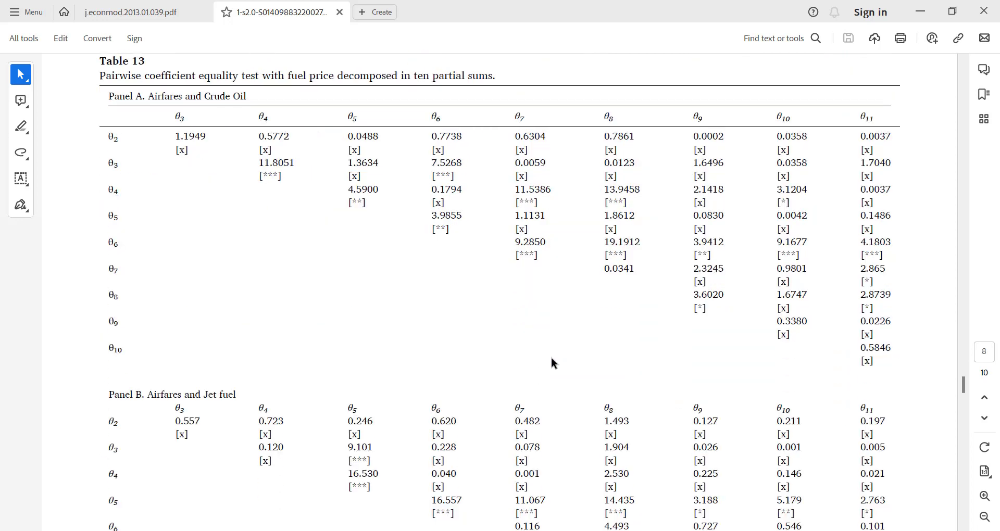
# Minimize Acrobat, maximize EViews, and delete the untitled ARDL equation holding the CUSUM of Squares graph
pyautogui.click(925, 14)
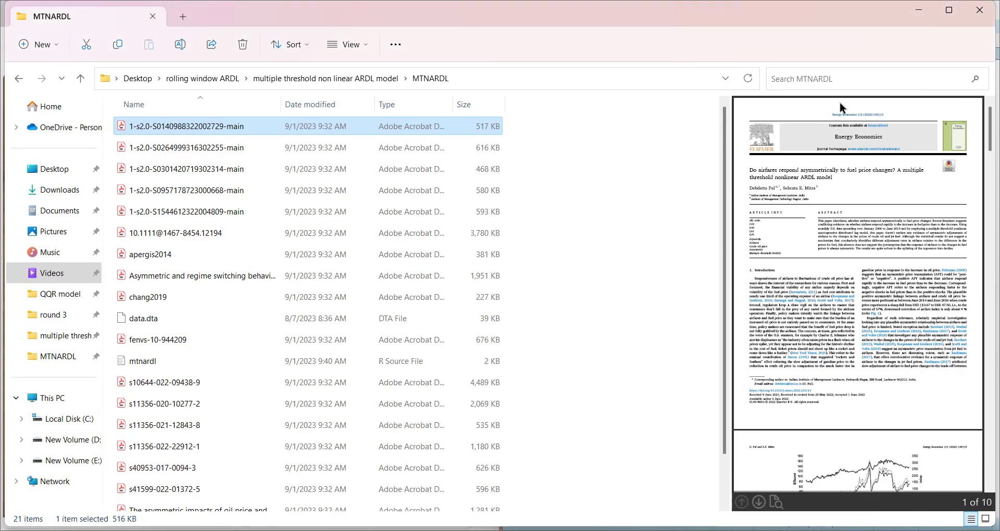
pyautogui.moveTo(672, 529)
pyautogui.click(641, 530)
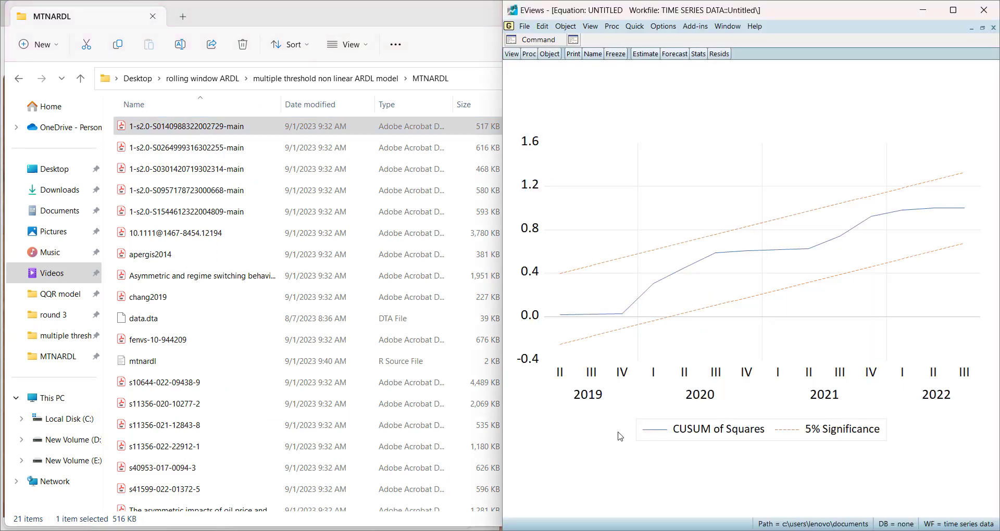
pyautogui.click(954, 9)
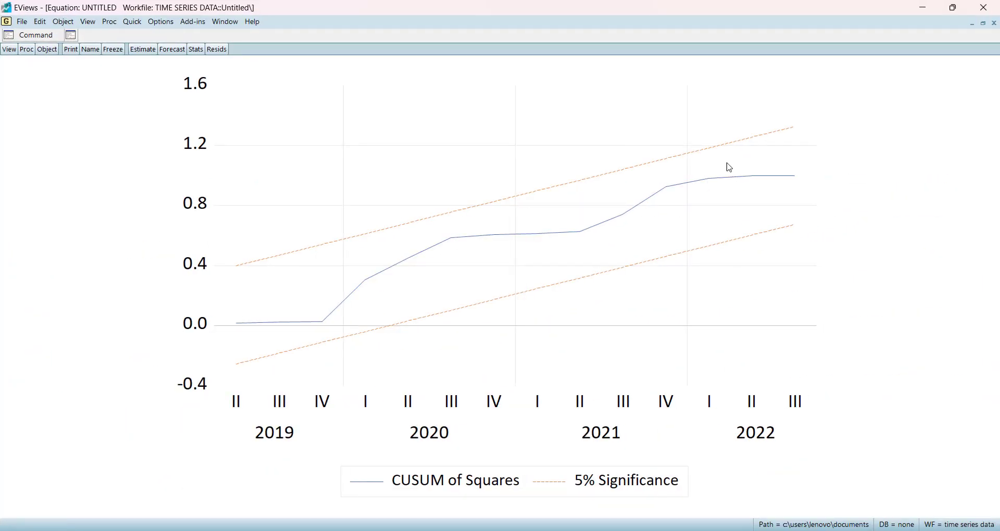
pyautogui.click(994, 26)
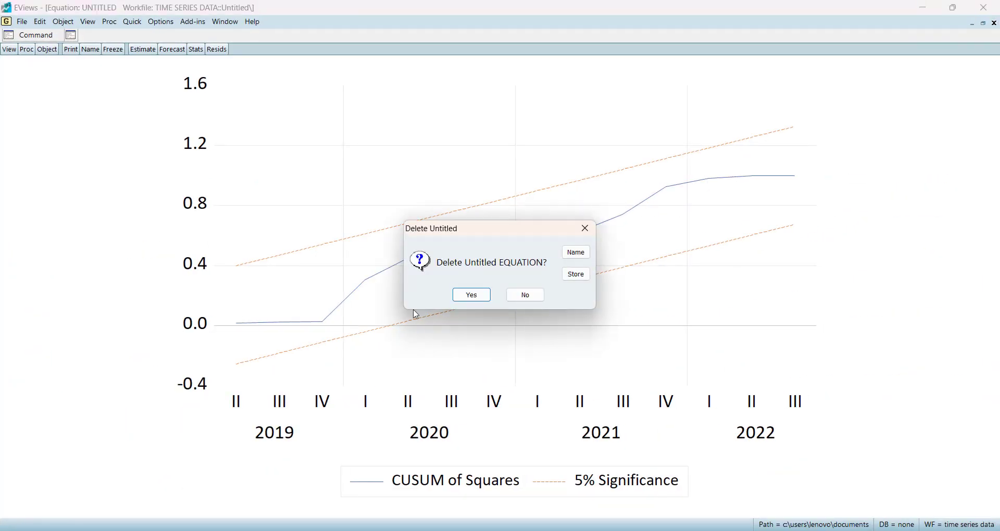
pyautogui.click(467, 293)
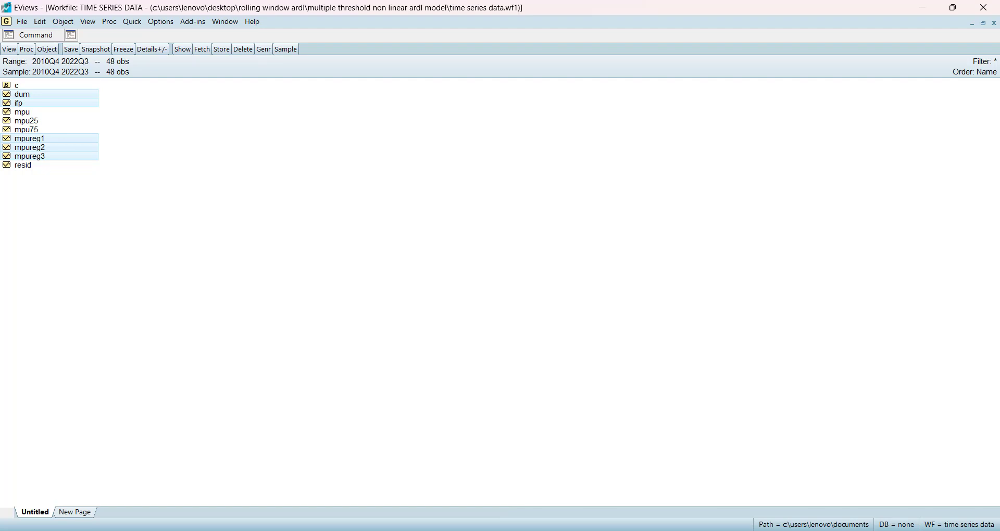
# Maximize Edge, view the author's Blogger profile tab, then return to the MT-NARDL blog post
pyautogui.click(540, 500)
pyautogui.scroll(15, 250, 312)
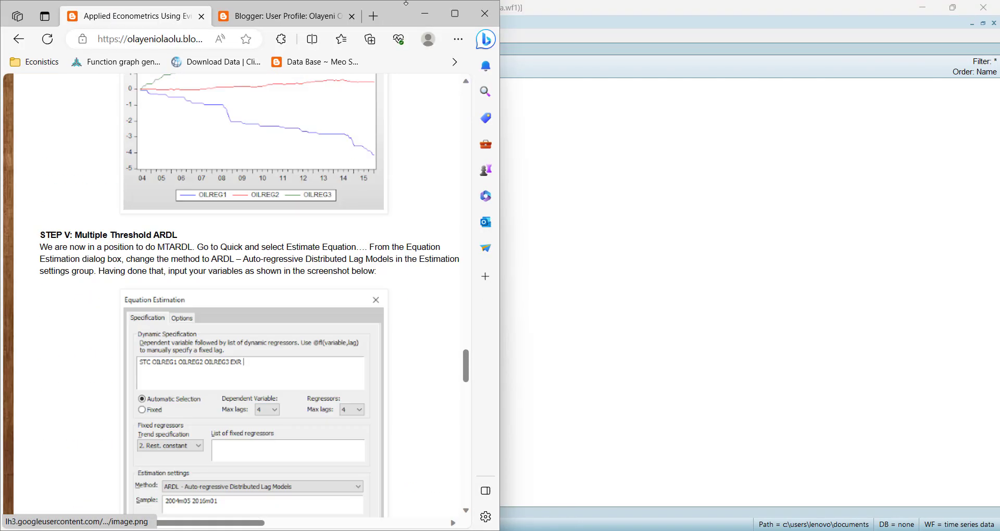
pyautogui.click(455, 13)
pyautogui.scroll(15, 327, 269)
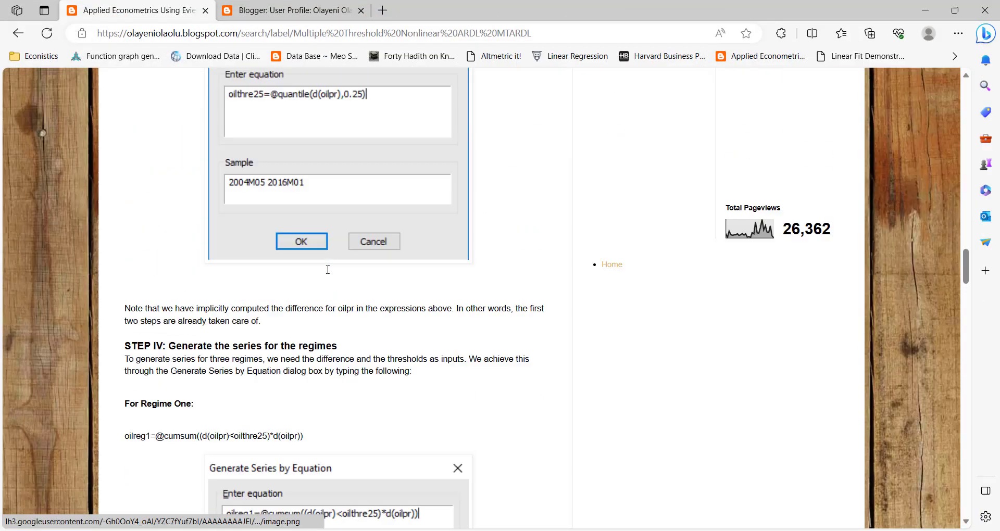
pyautogui.scroll(10, 327, 269)
pyautogui.hotkey('ctrl', 'Tab')
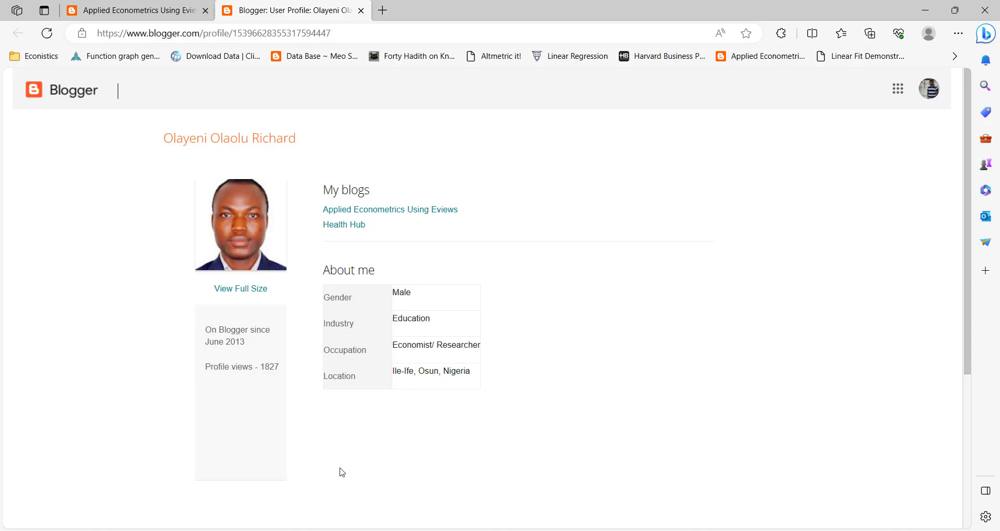
pyautogui.click(133, 10)
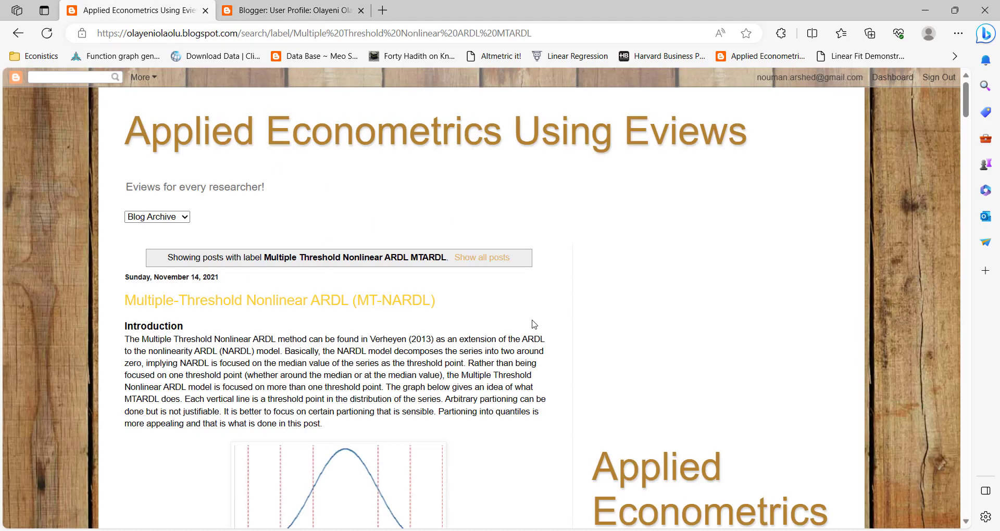